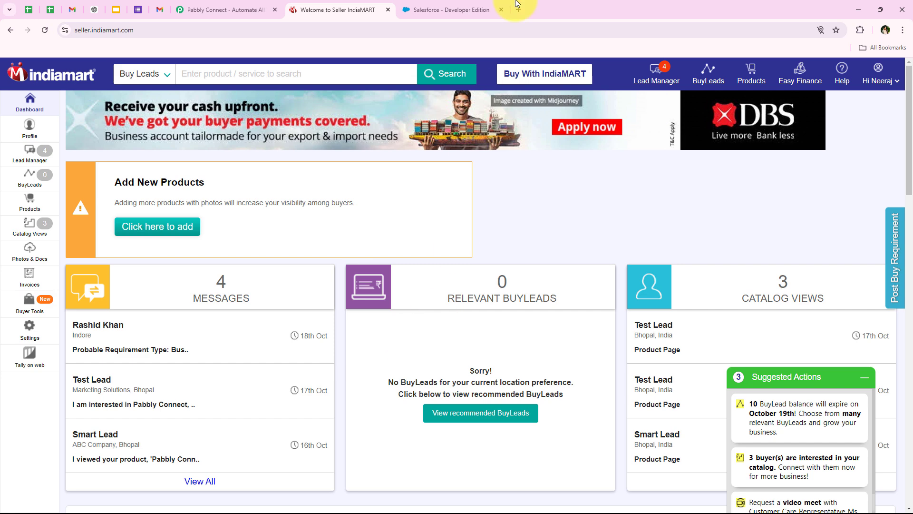
pyautogui.click(449, 9)
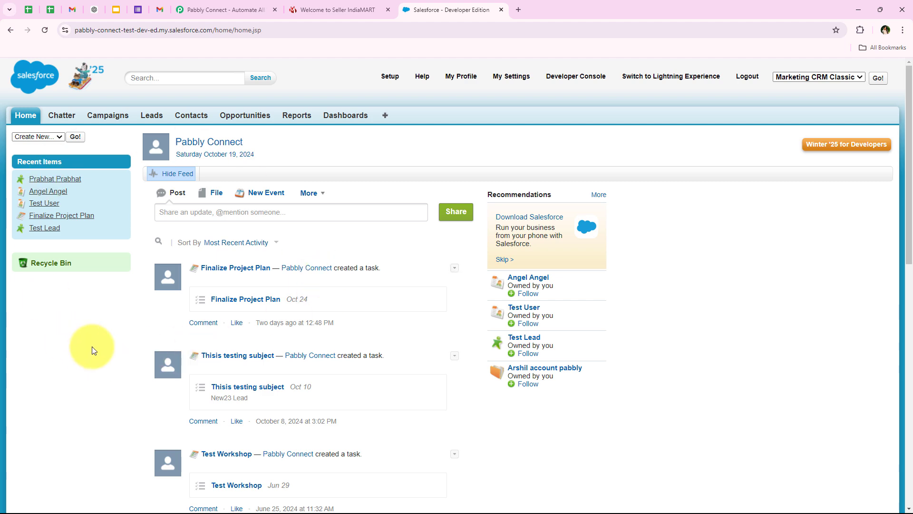
pyautogui.click(352, 7)
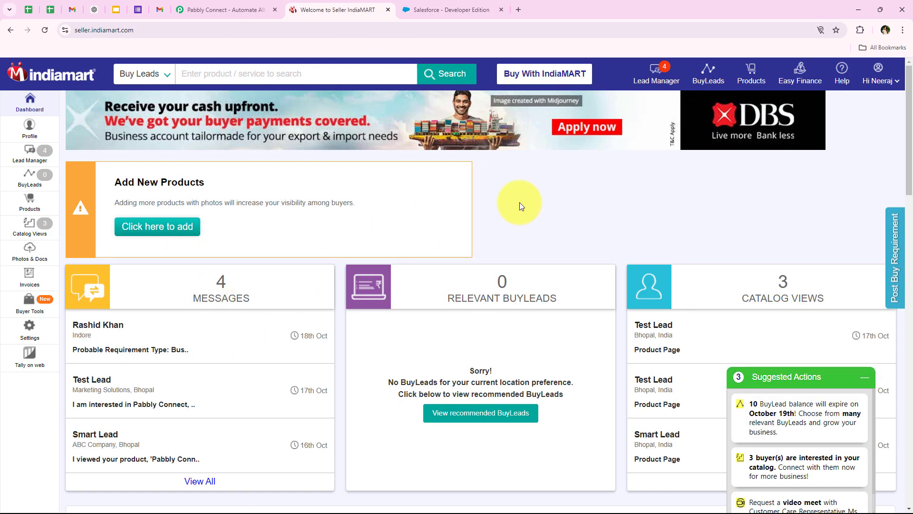
pyautogui.click(473, 7)
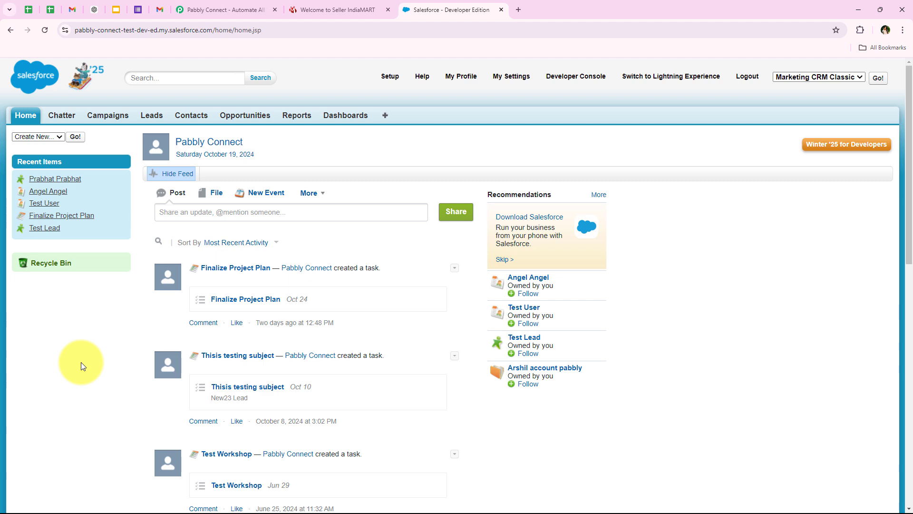
# Step: Switch to the Pabbly Connect website and sign in to the account
pyautogui.click(242, 7)
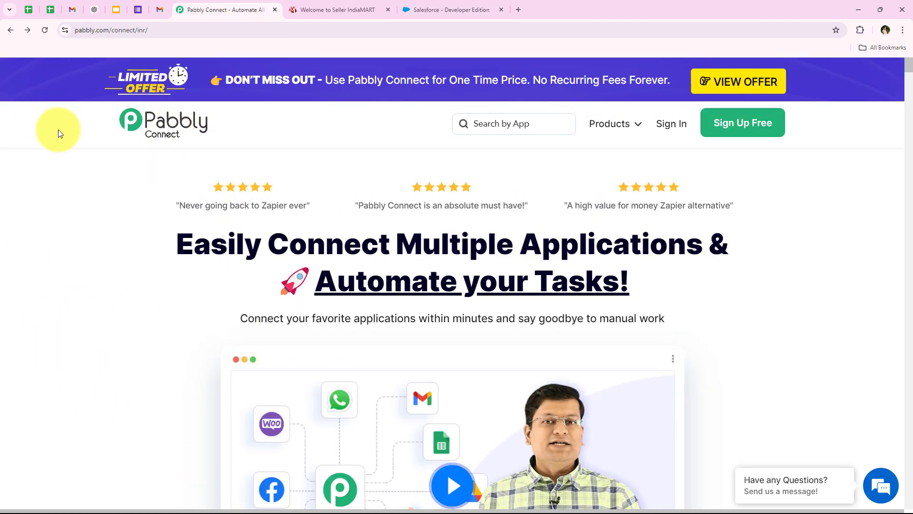
pyautogui.click(172, 34)
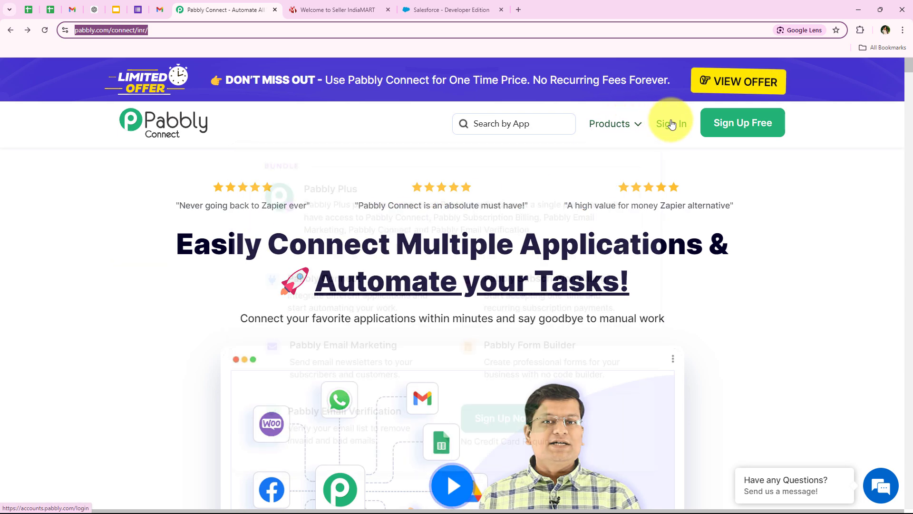
pyautogui.click(668, 123)
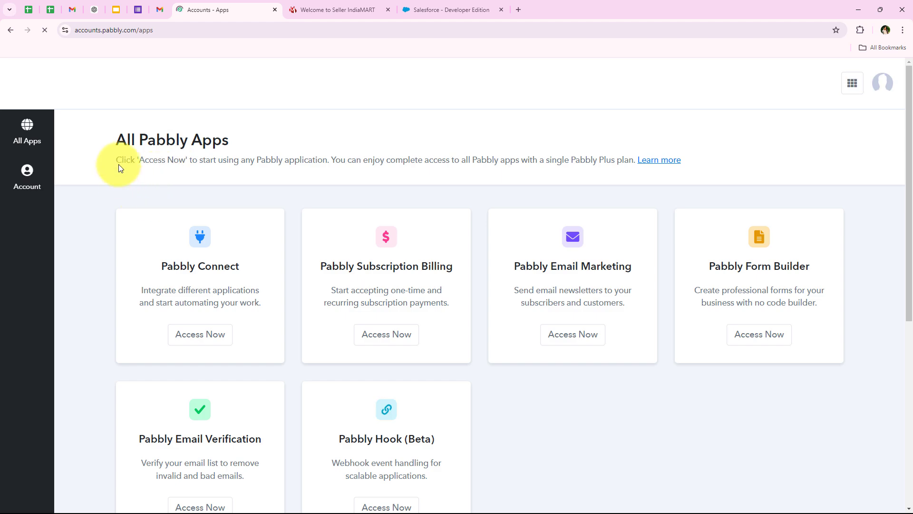
# Step: Open Pabbly Connect from the overview of all Pabbly apps
pyautogui.moveTo(116, 140); pyautogui.dragTo(225, 135)
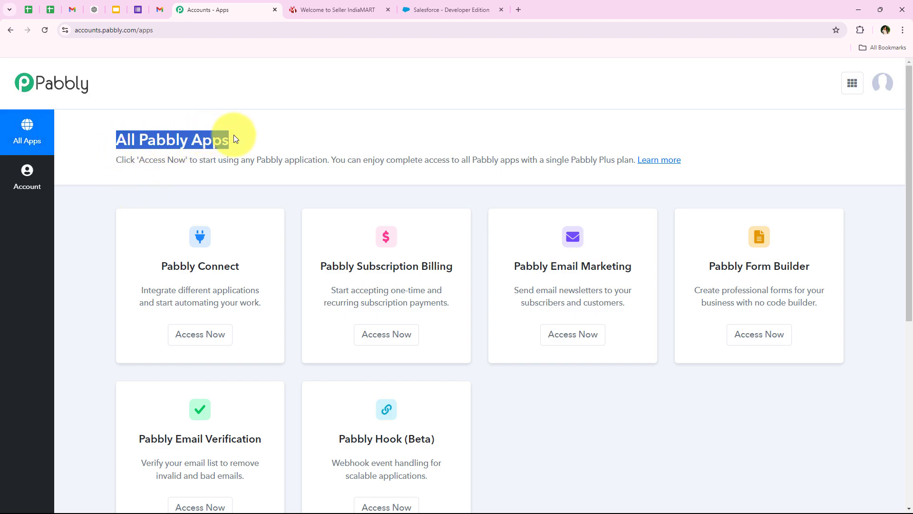
pyautogui.click(267, 190)
pyautogui.scroll(-1, 270, 238)
pyautogui.scroll(1, 272, 310)
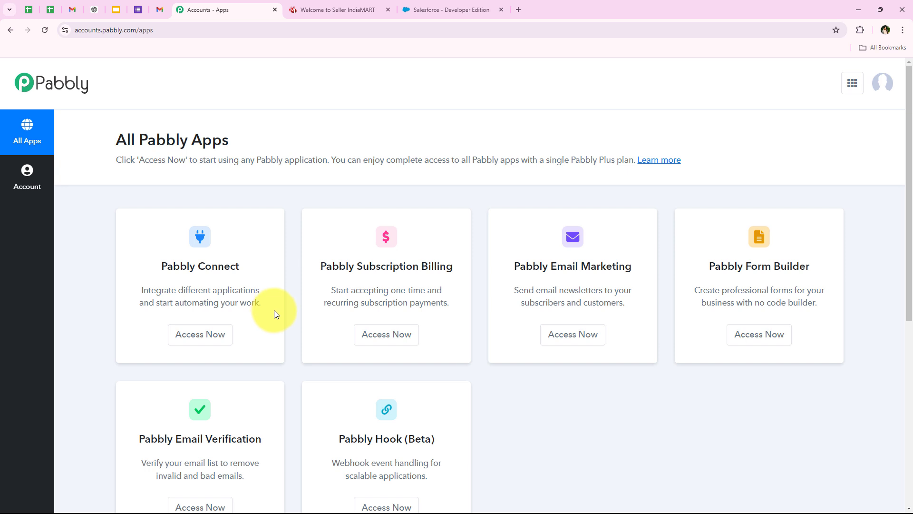
pyautogui.moveTo(162, 265); pyautogui.dragTo(239, 266)
pyautogui.moveTo(178, 289); pyautogui.dragTo(272, 286)
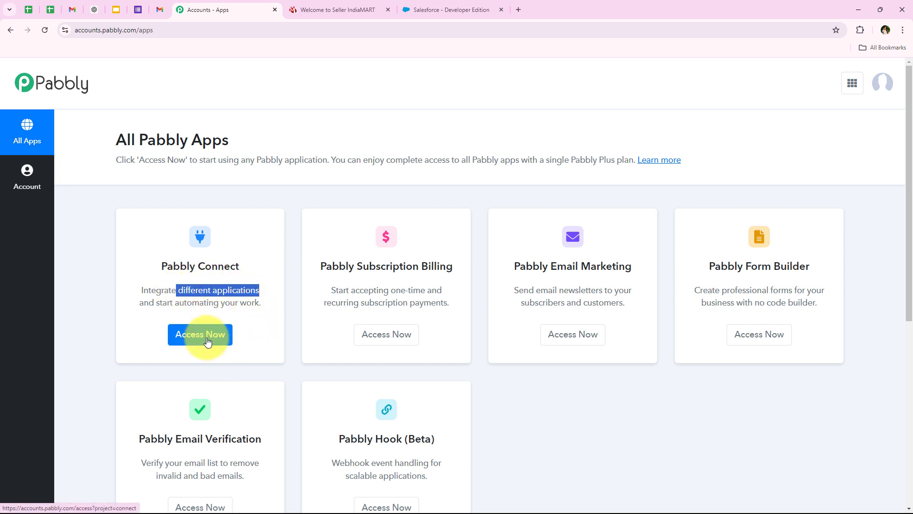
pyautogui.click(193, 334)
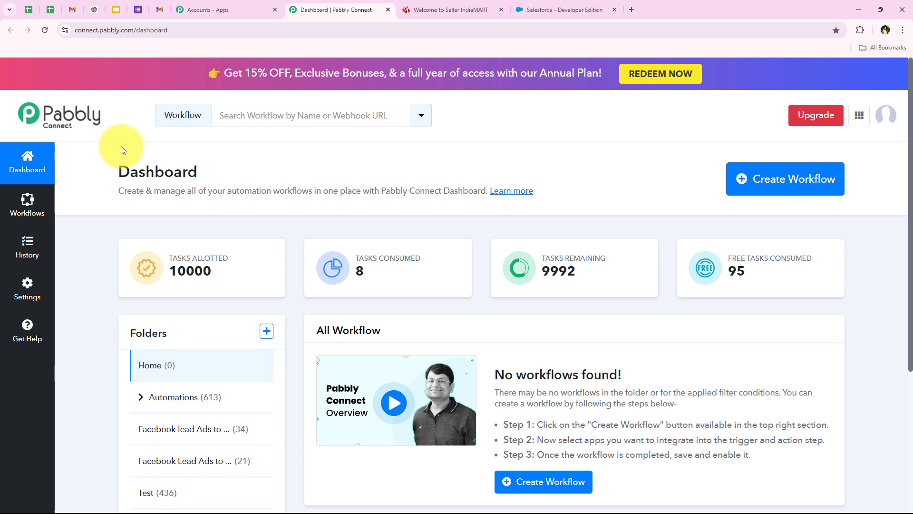
# Step: Start creating a new workflow from the Pabbly Connect dashboard
pyautogui.moveTo(121, 147); pyautogui.dragTo(229, 174)
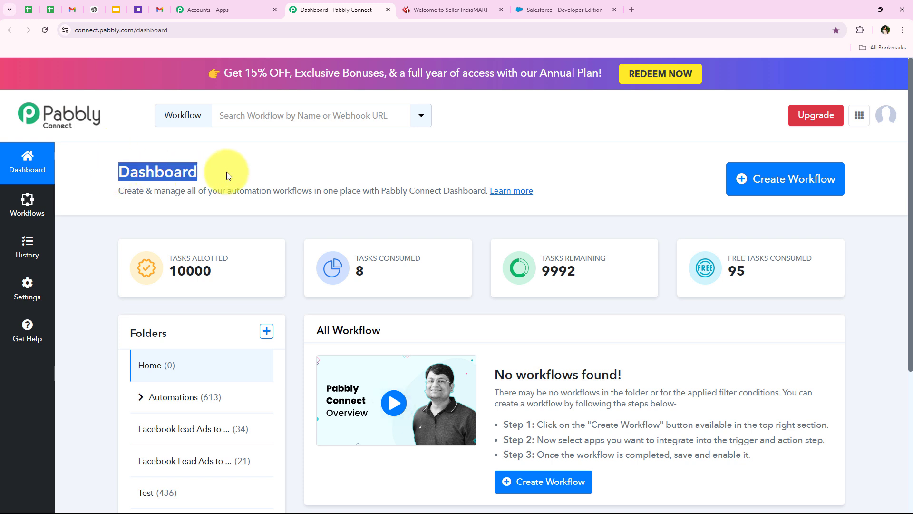
pyautogui.click(231, 175)
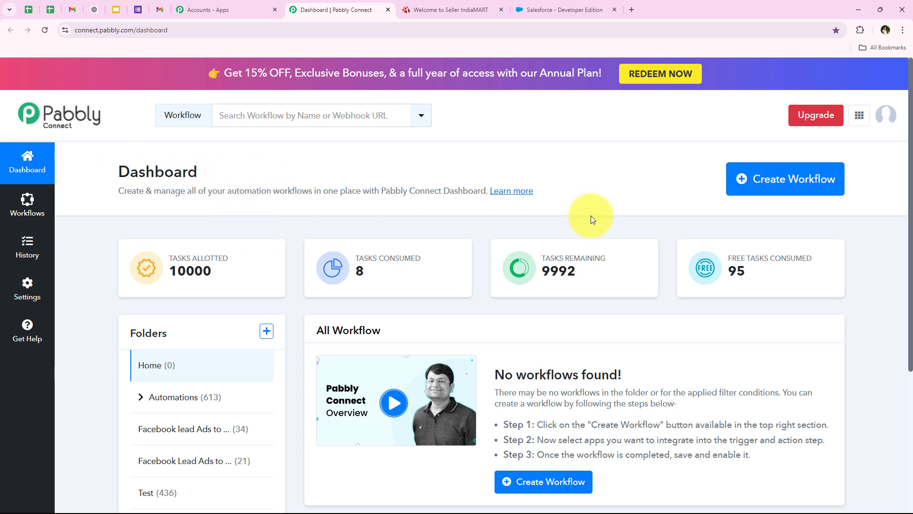
pyautogui.click(812, 186)
pyautogui.moveTo(309, 234); pyautogui.dragTo(383, 235)
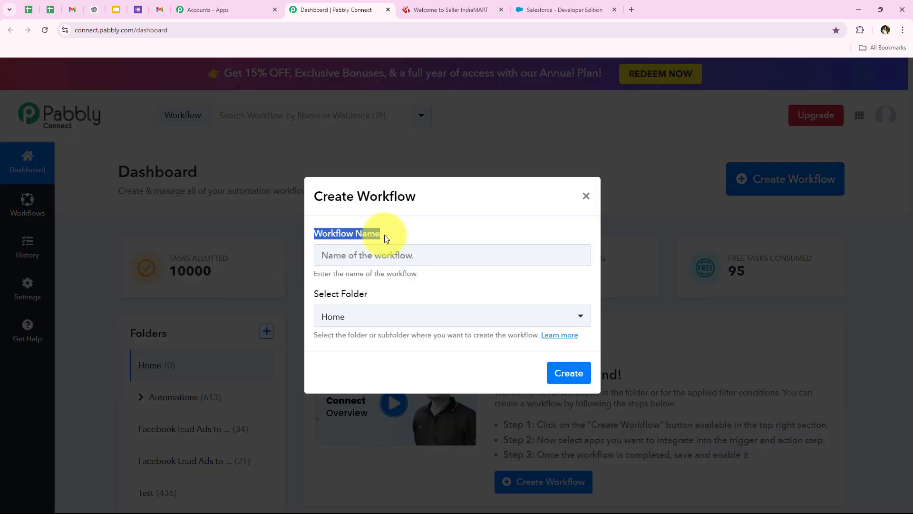
# Step: Choose Automations as the folder for the new workflow
pyautogui.click(389, 313)
pyautogui.click(382, 312)
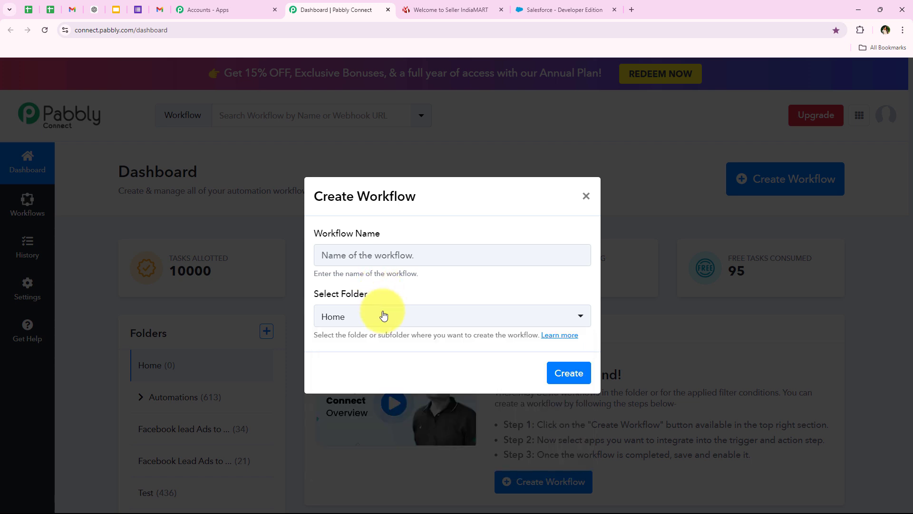
pyautogui.click(391, 318)
pyautogui.scroll(-1, 419, 434)
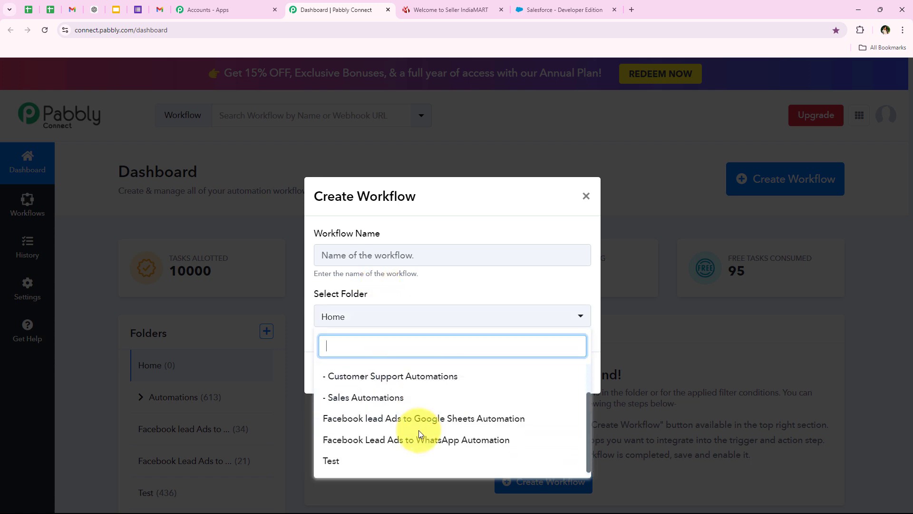
pyautogui.scroll(1, 420, 435)
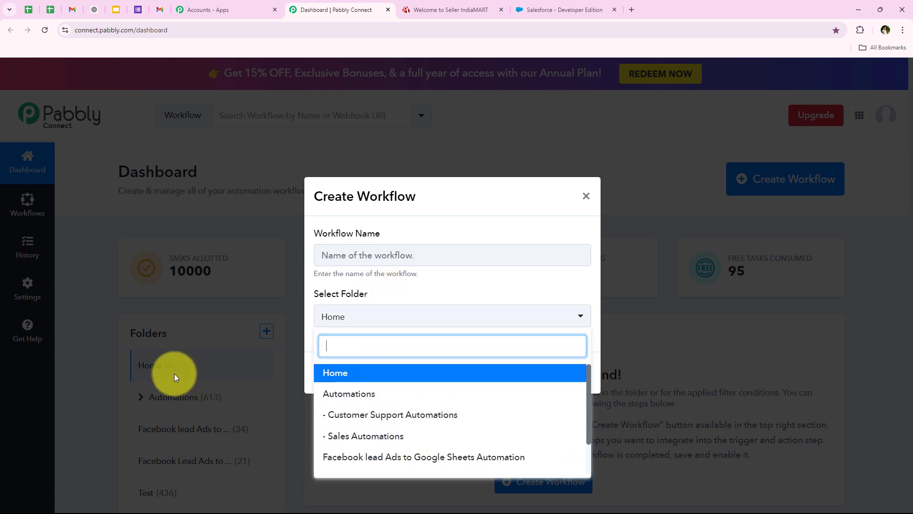
pyautogui.click(432, 316)
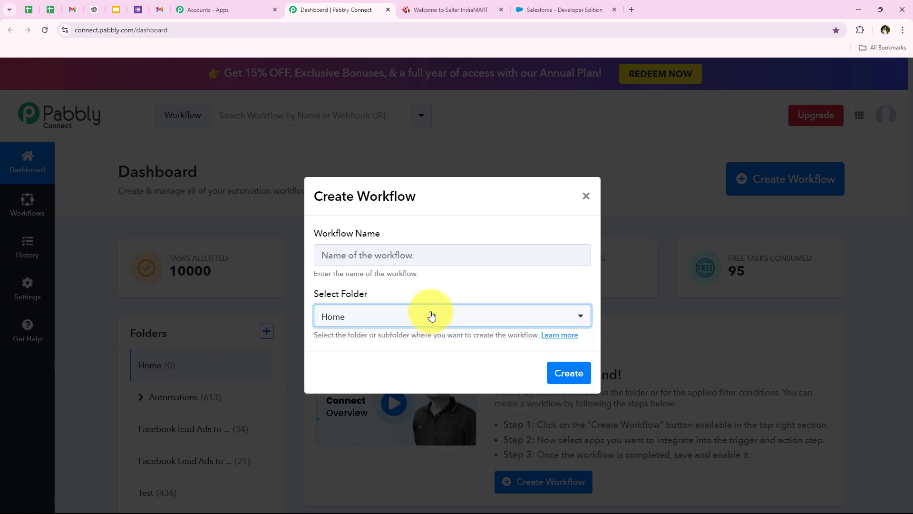
pyautogui.moveTo(313, 335); pyautogui.dragTo(454, 334)
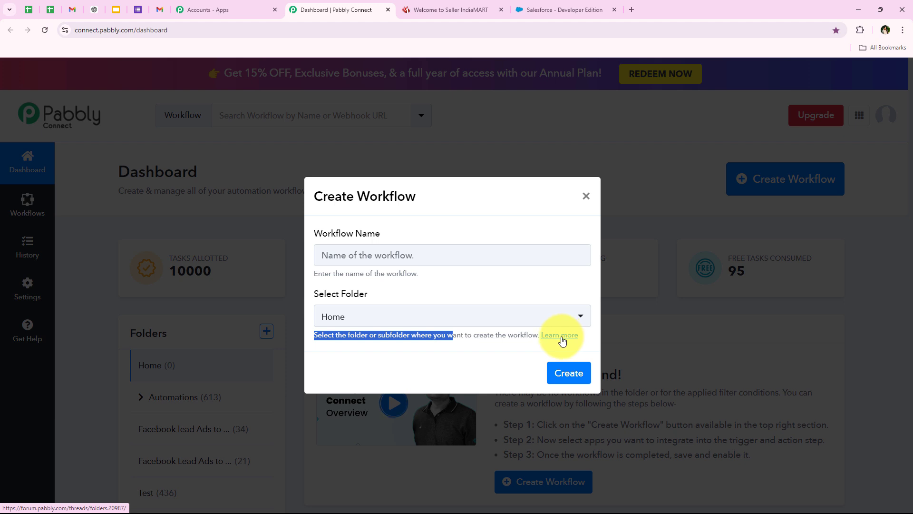
pyautogui.click(357, 340)
pyautogui.click(352, 318)
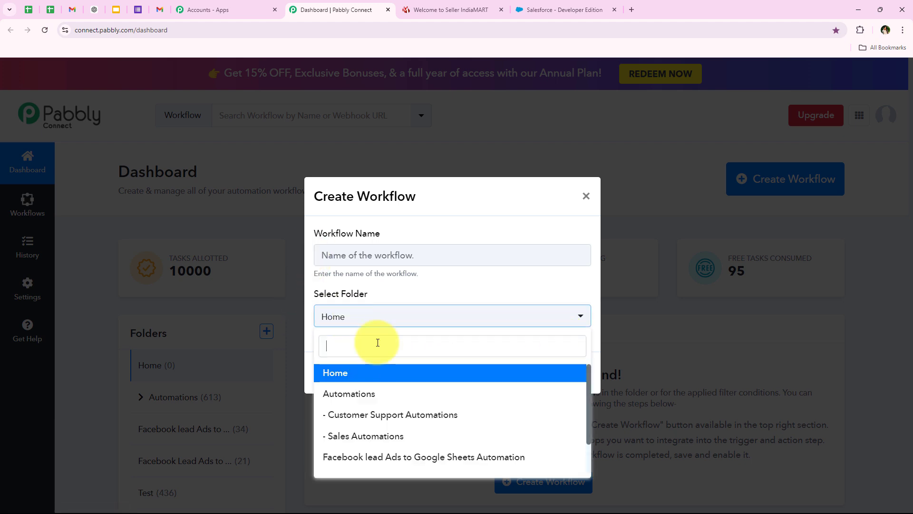
pyautogui.click(466, 396)
# Step: Name the workflow "How to Add IndiaMART Leads / Enquiries to Salesforce for Interior Designing Services" and create it
pyautogui.moveTo(313, 234); pyautogui.dragTo(393, 238)
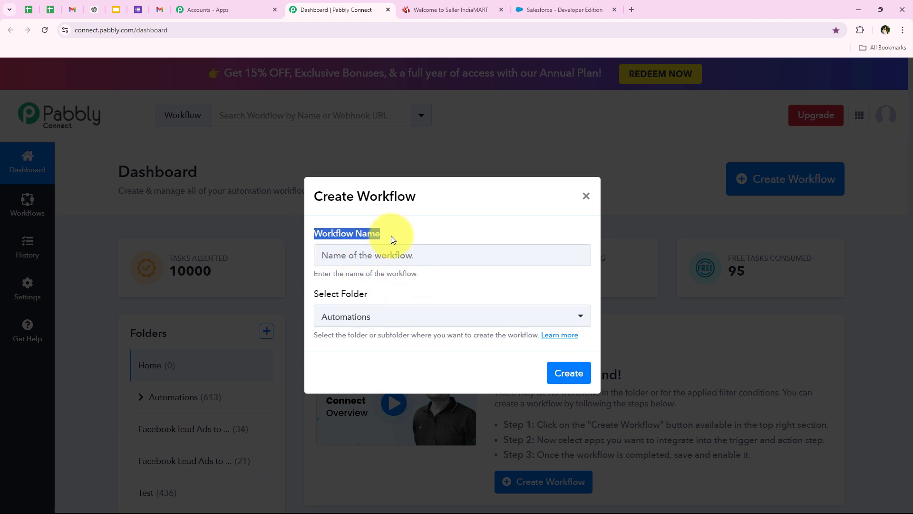
pyautogui.click(435, 262)
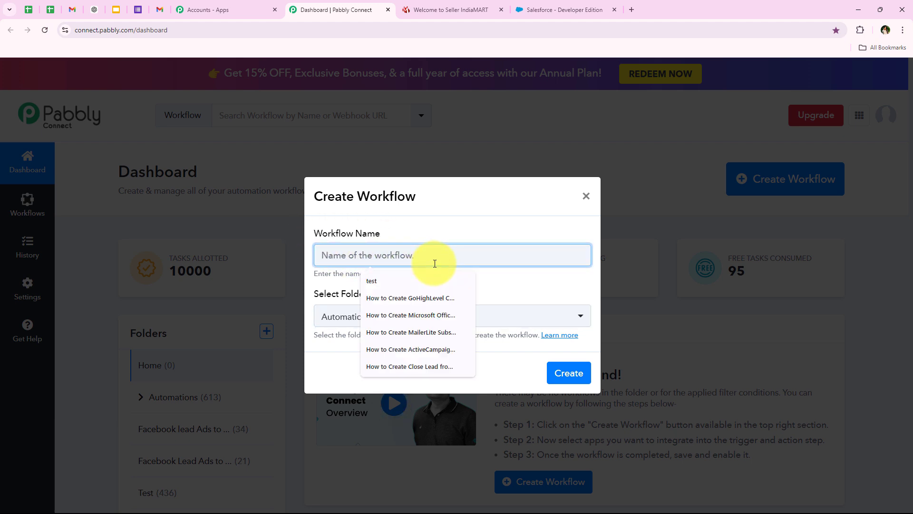
pyautogui.write('How to Add IndiaMART Leads / Enquiries to Salesforce for Interior Designing Services')
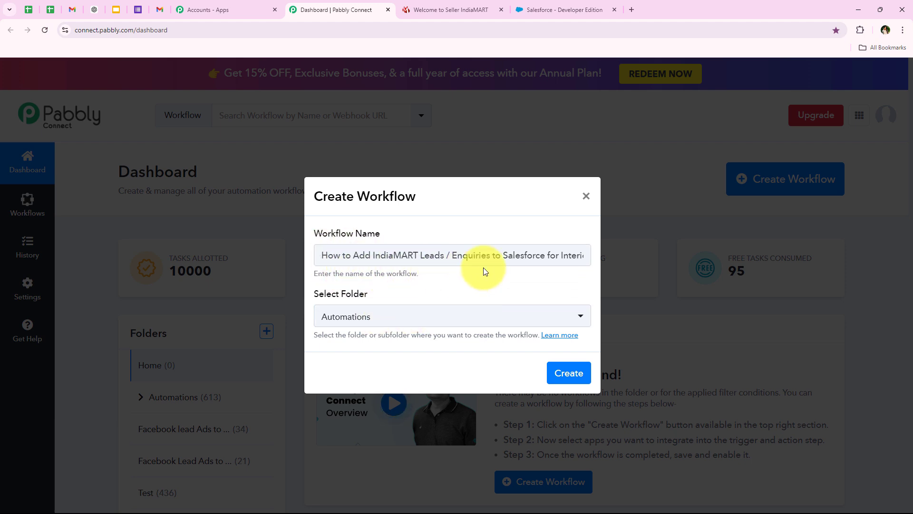
pyautogui.moveTo(492, 258); pyautogui.dragTo(609, 268)
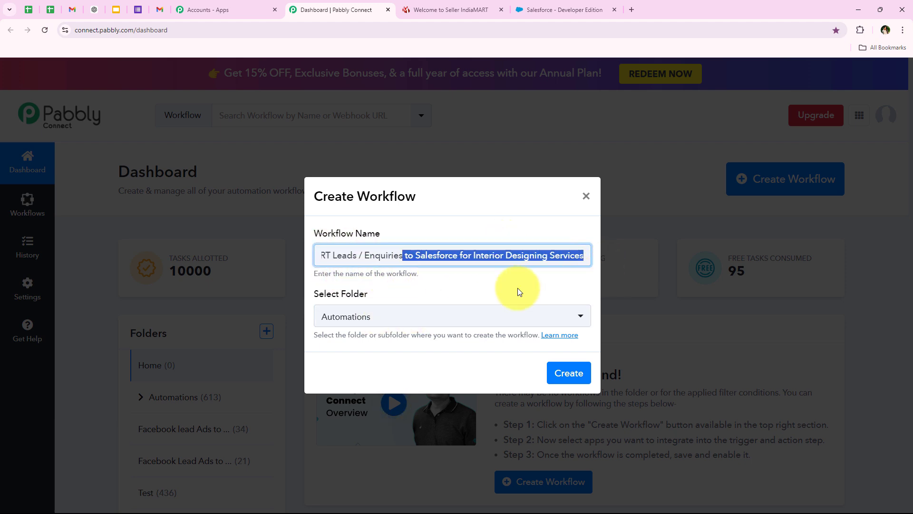
pyautogui.click(586, 375)
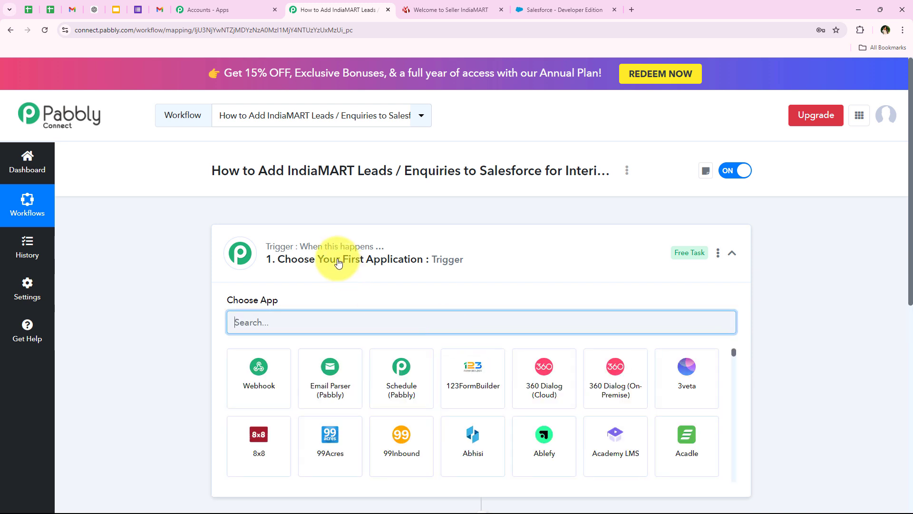
# Step: Find IndiaMART among the available apps and set it as the workflow's trigger application
pyautogui.click(338, 262)
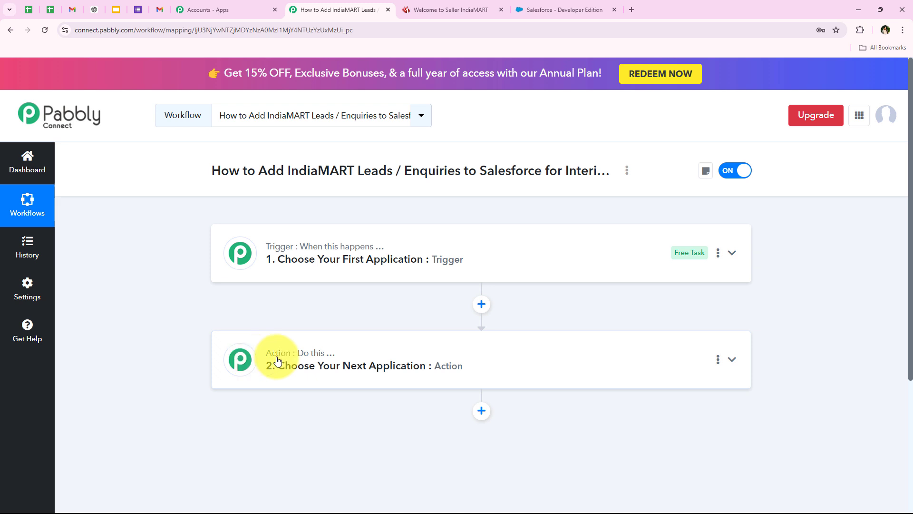
pyautogui.moveTo(313, 356)
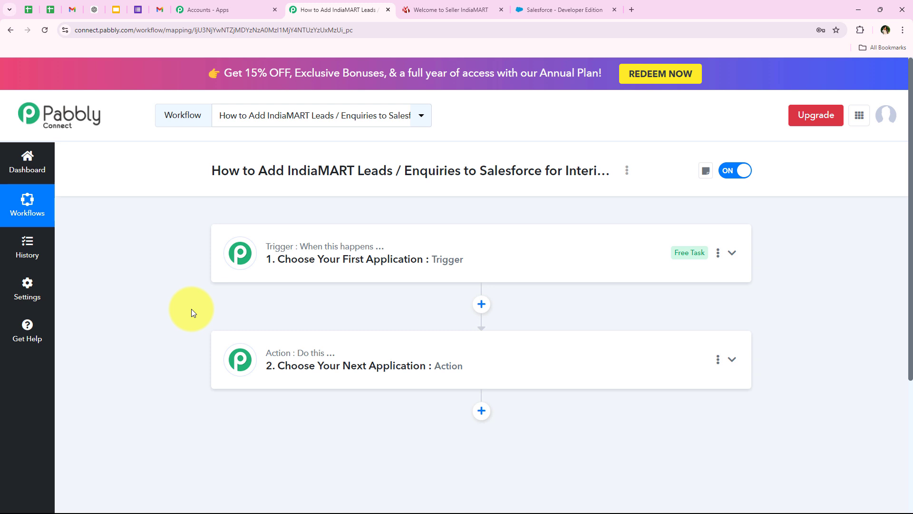
pyautogui.click(312, 264)
pyautogui.click(261, 323)
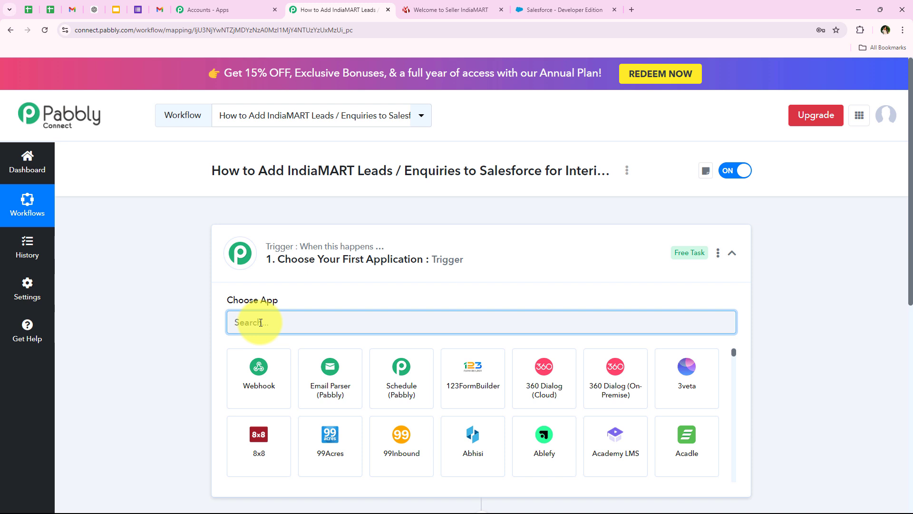
pyautogui.write('India')
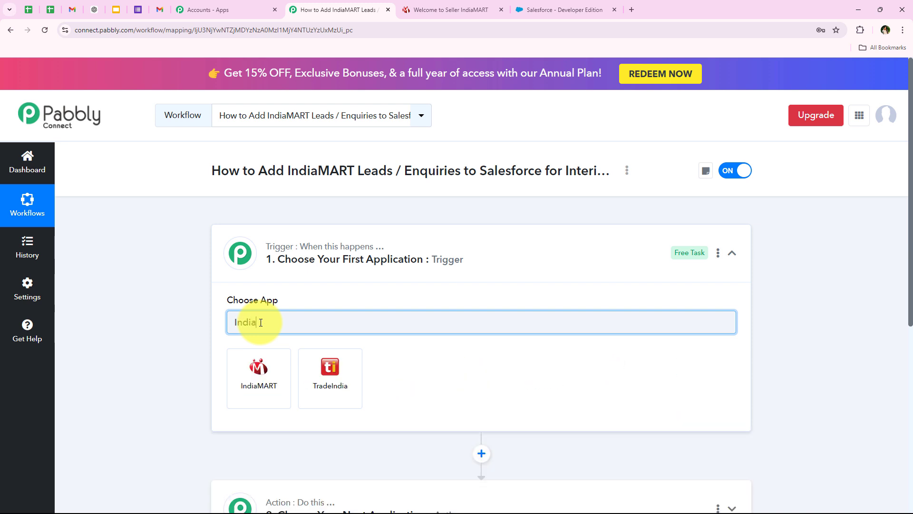
pyautogui.write('MAR')
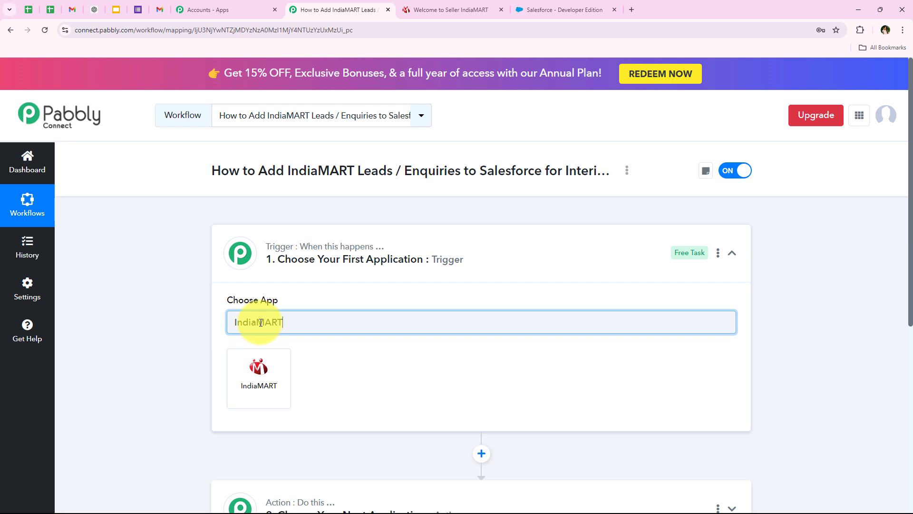
pyautogui.write('T')
pyautogui.click(259, 373)
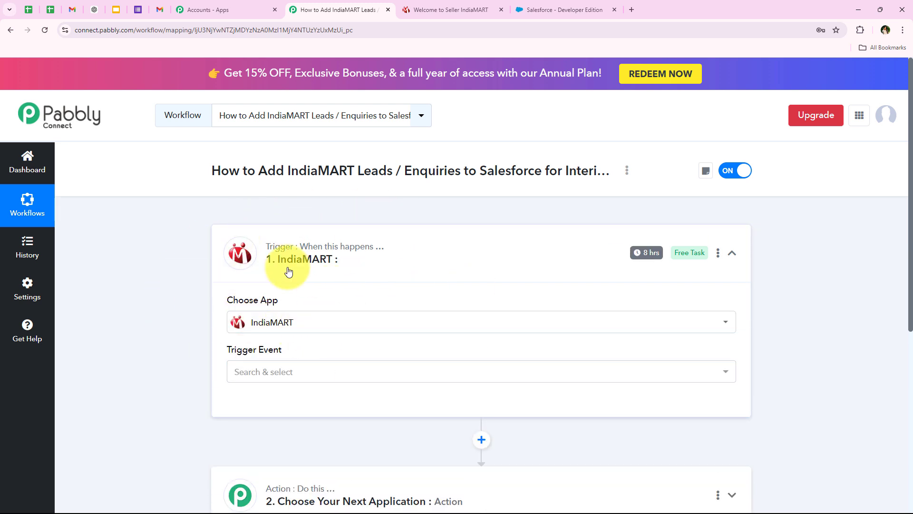
# Step: Set the IndiaMART trigger event to New Leads
pyautogui.scroll(-1, 223, 343)
pyautogui.moveTo(248, 302)
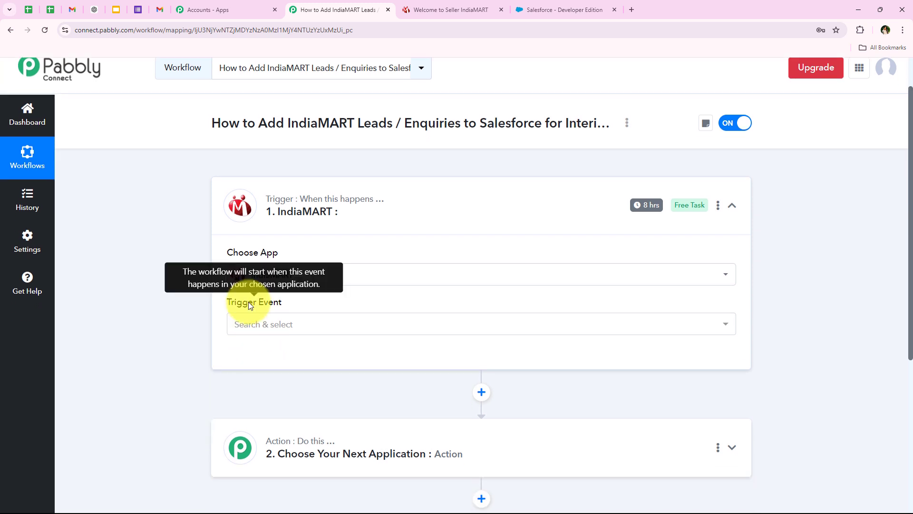
pyautogui.click(256, 326)
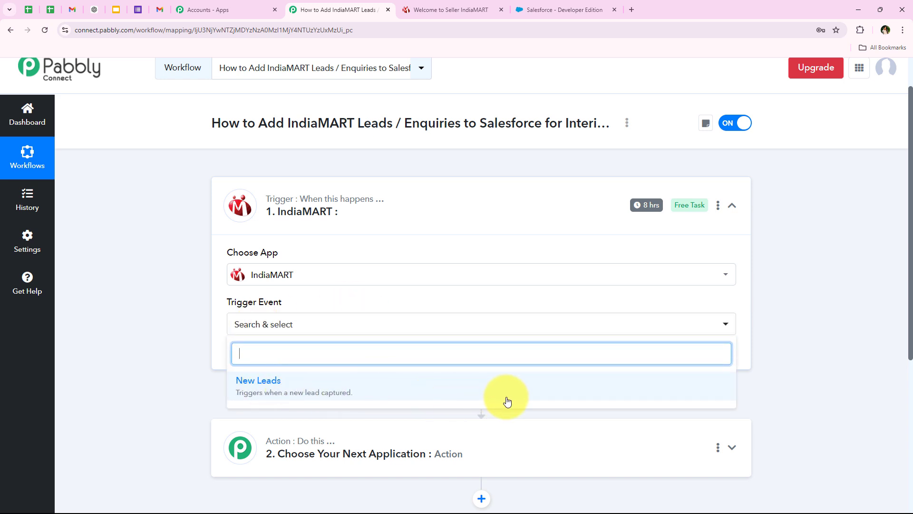
pyautogui.click(627, 396)
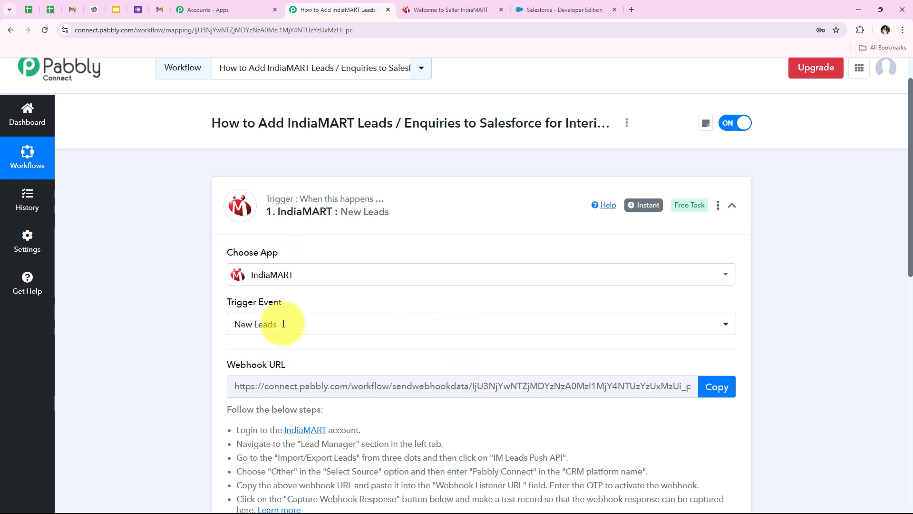
# Step: Review the trigger's webhook URL and the instructions for setting it up in the IndiaMART account
pyautogui.scroll(-1, 244, 326)
pyautogui.scroll(-2, 244, 329)
pyautogui.moveTo(226, 222); pyautogui.dragTo(323, 222)
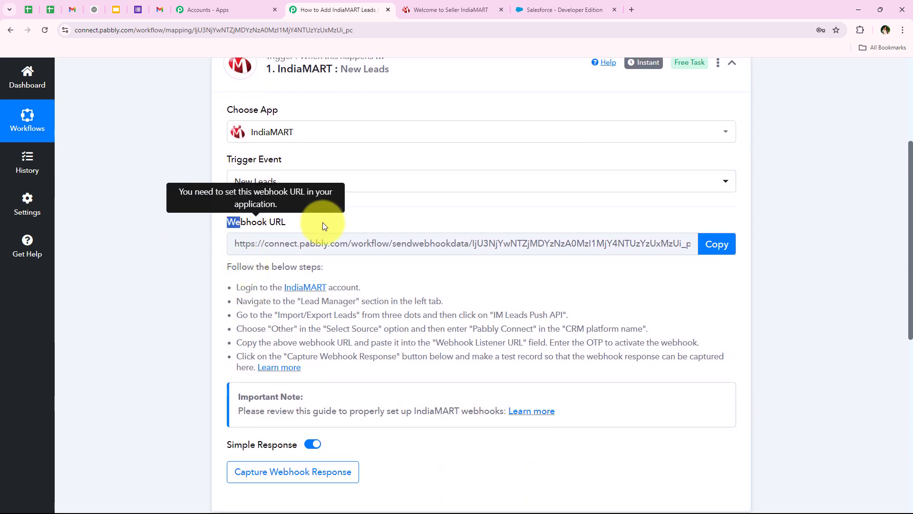
pyautogui.moveTo(333, 373); pyautogui.dragTo(152, 284)
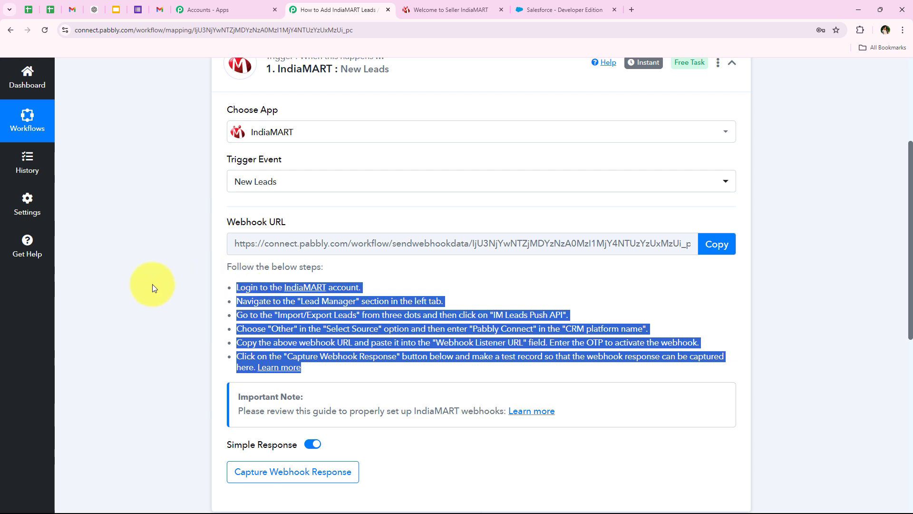
# Step: Copy the IndiaMART trigger's webhook URL and review the instructions for reaching the Push API settings
pyautogui.click(151, 284)
pyautogui.click(709, 244)
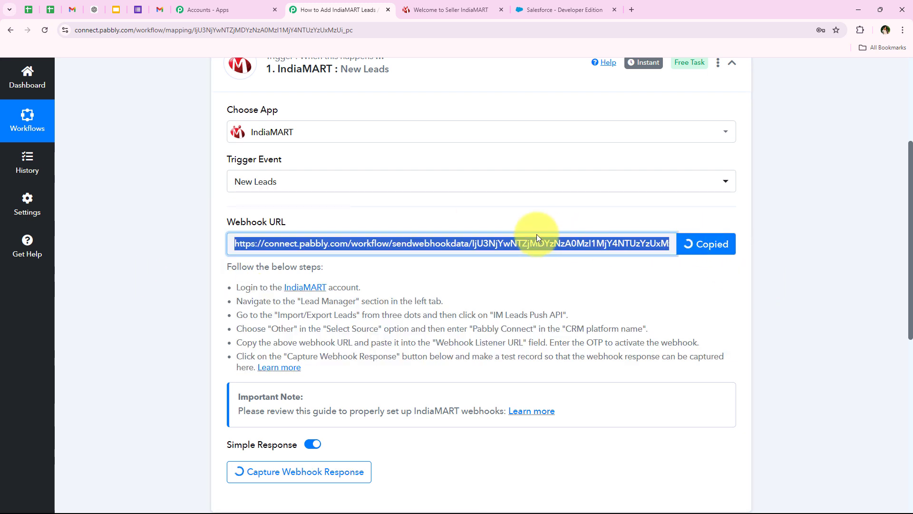
pyautogui.moveTo(235, 286); pyautogui.dragTo(322, 363)
pyautogui.click(322, 364)
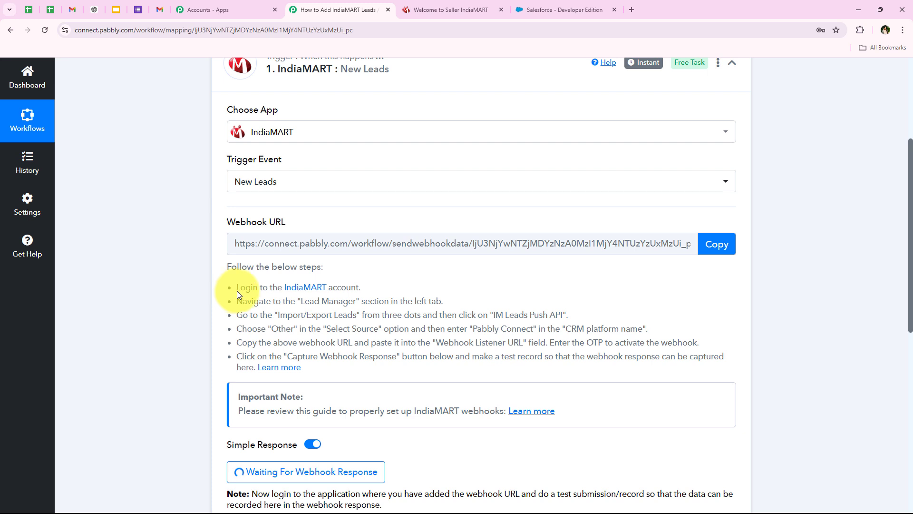
pyautogui.moveTo(237, 290); pyautogui.dragTo(355, 284)
pyautogui.click(361, 285)
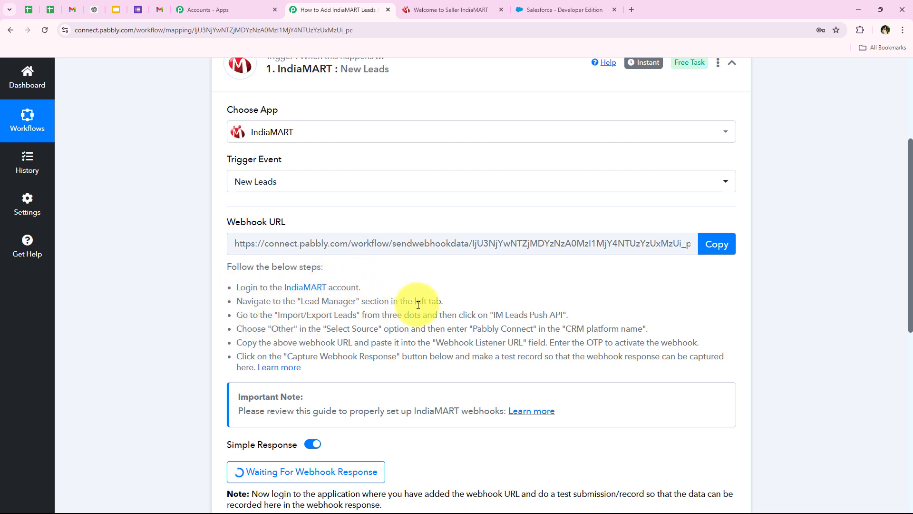
pyautogui.moveTo(236, 315); pyautogui.dragTo(366, 315)
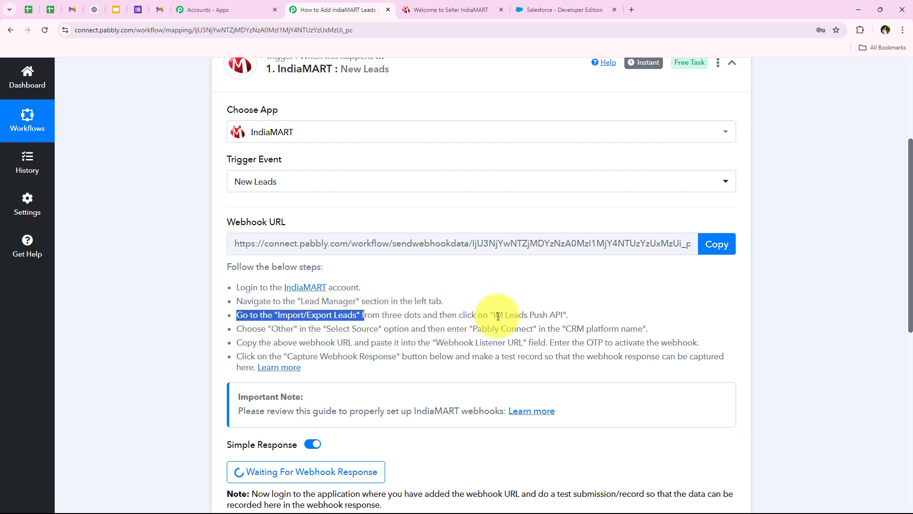
pyautogui.click(587, 303)
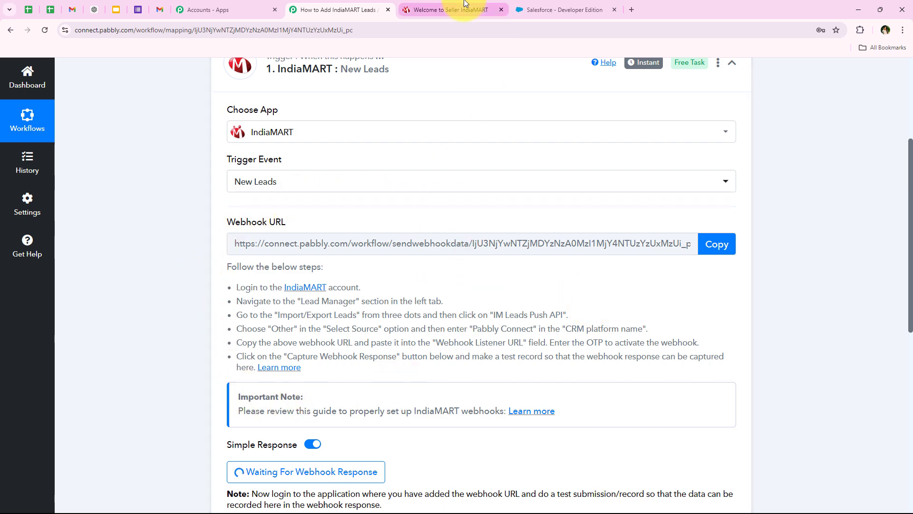
# Step: Switch to the IndiaMART seller account and open the Push API integration page from the Lead Manager's import/export options
pyautogui.click(451, 9)
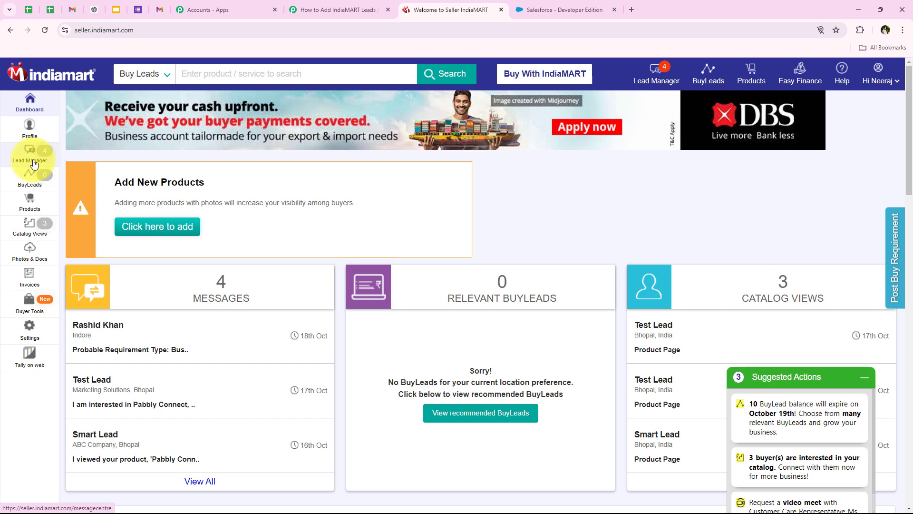
pyautogui.click(34, 164)
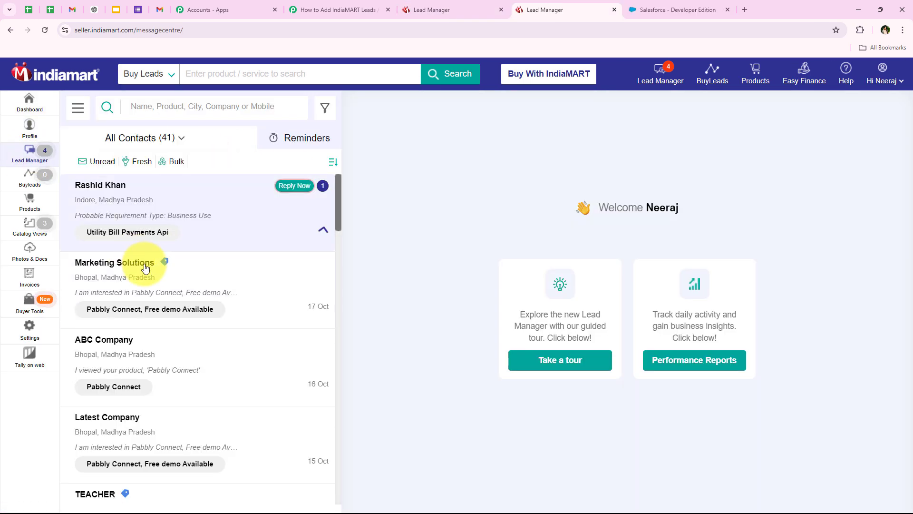
pyautogui.click(77, 114)
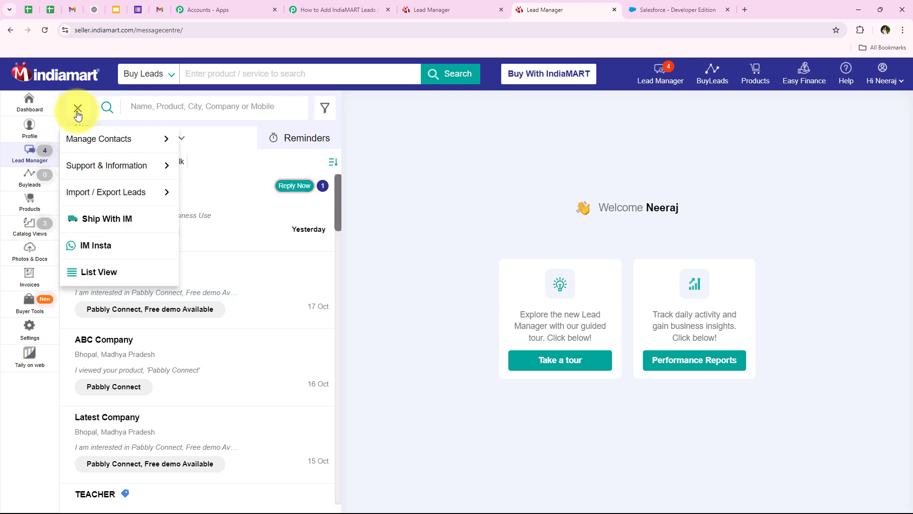
pyautogui.moveTo(81, 188)
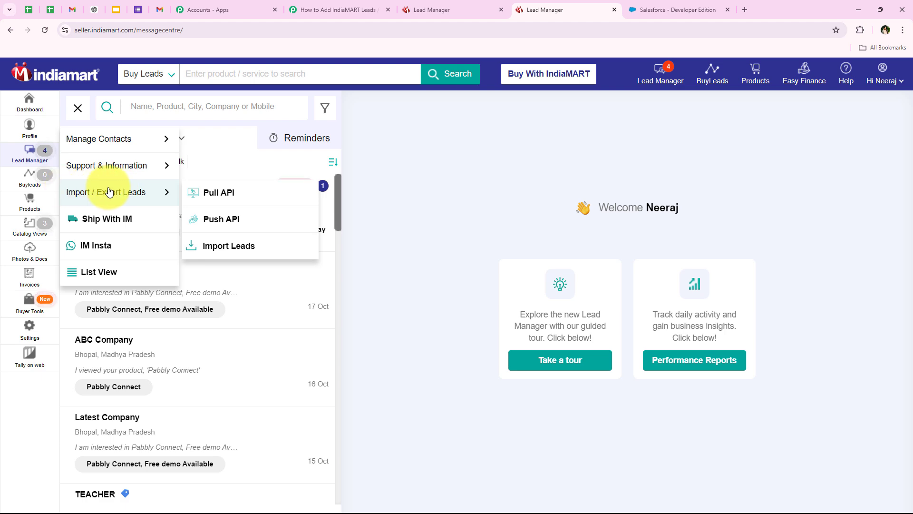
pyautogui.click(211, 223)
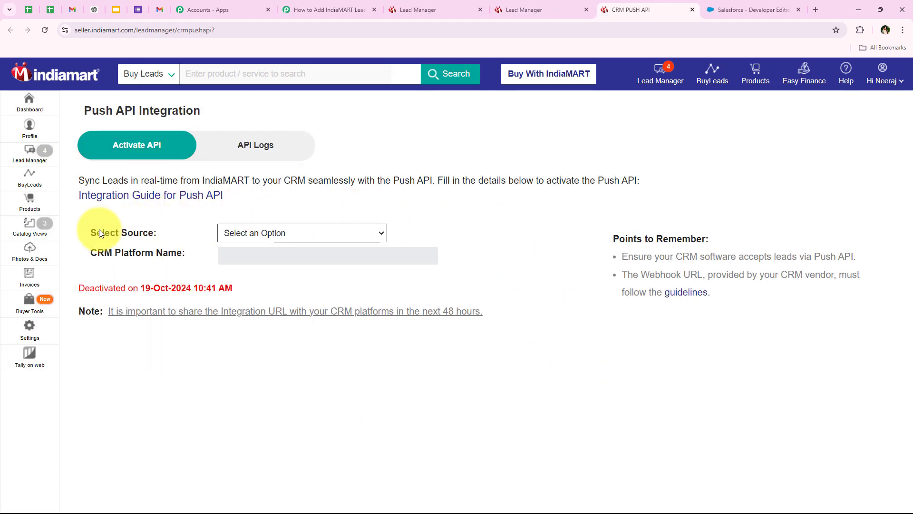
pyautogui.click(180, 221)
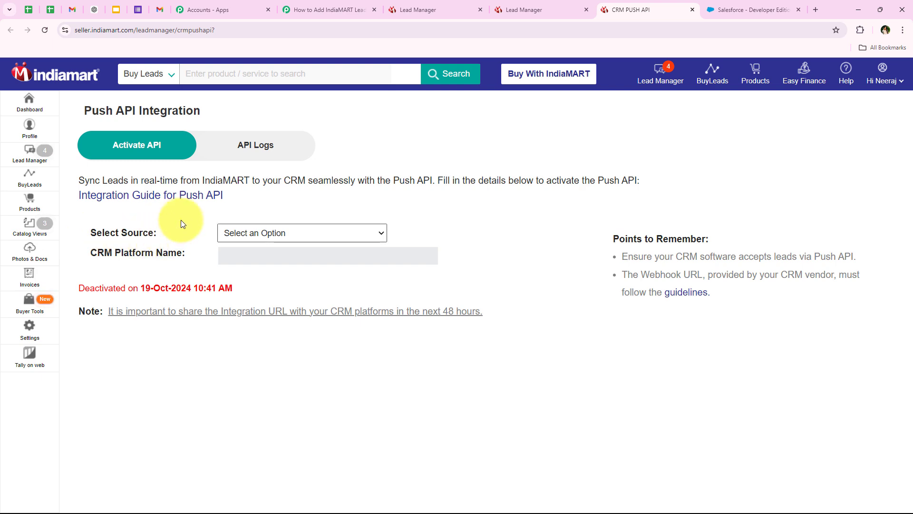
# Step: Check the required source in the Pabbly Connect instructions and set the Push API source to Other
pyautogui.click(295, 14)
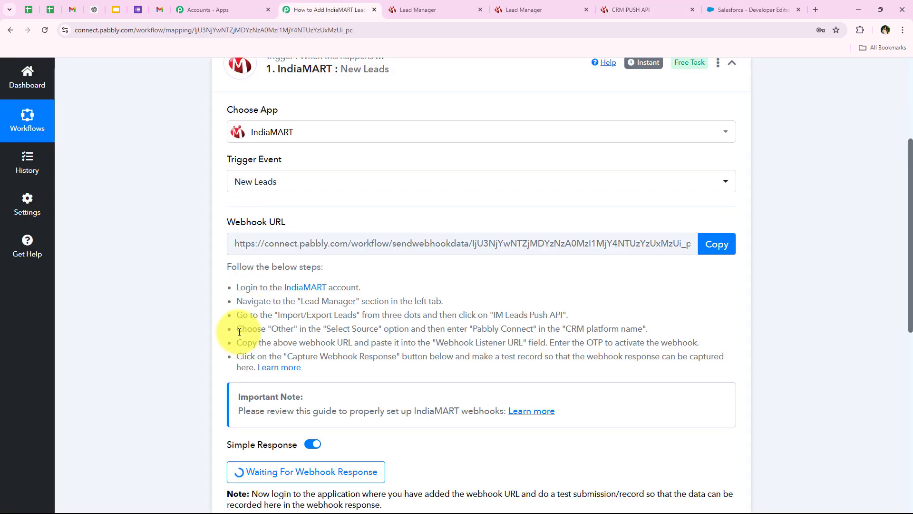
pyautogui.moveTo(239, 332); pyautogui.dragTo(410, 329)
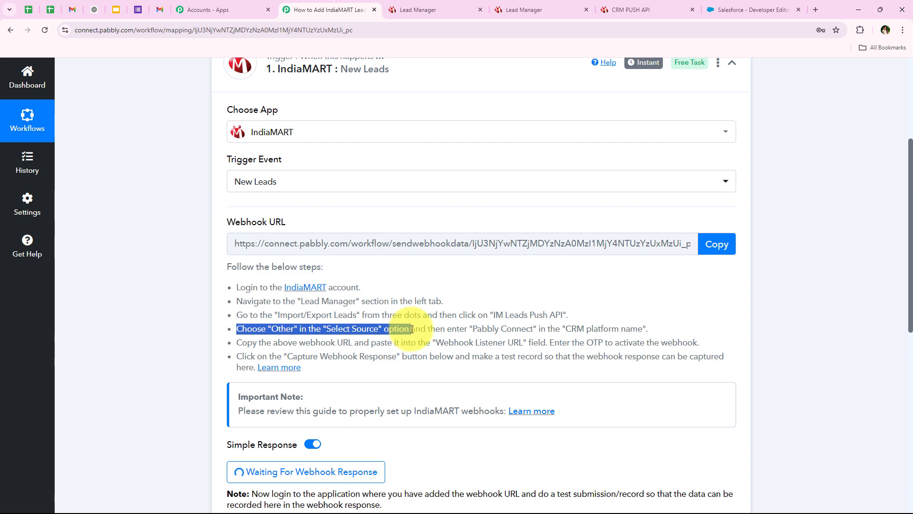
pyautogui.click(499, 10)
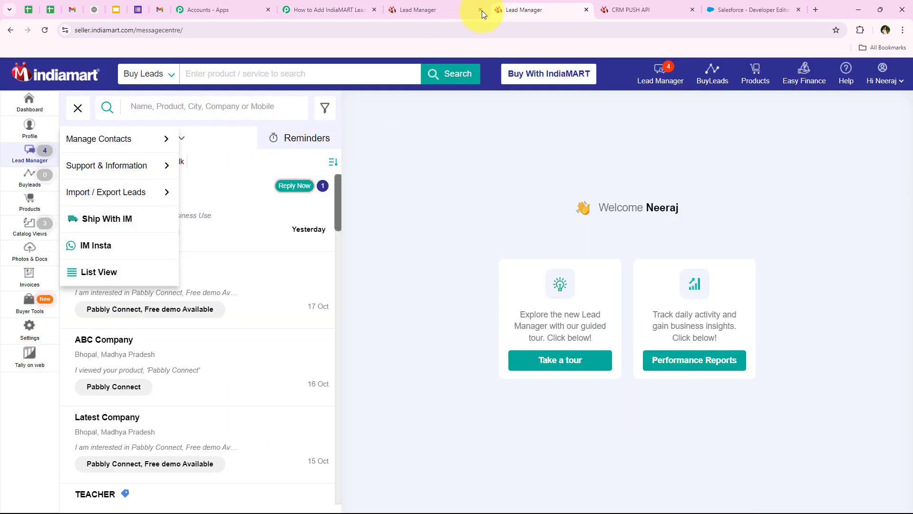
pyautogui.click(632, 10)
pyautogui.click(238, 233)
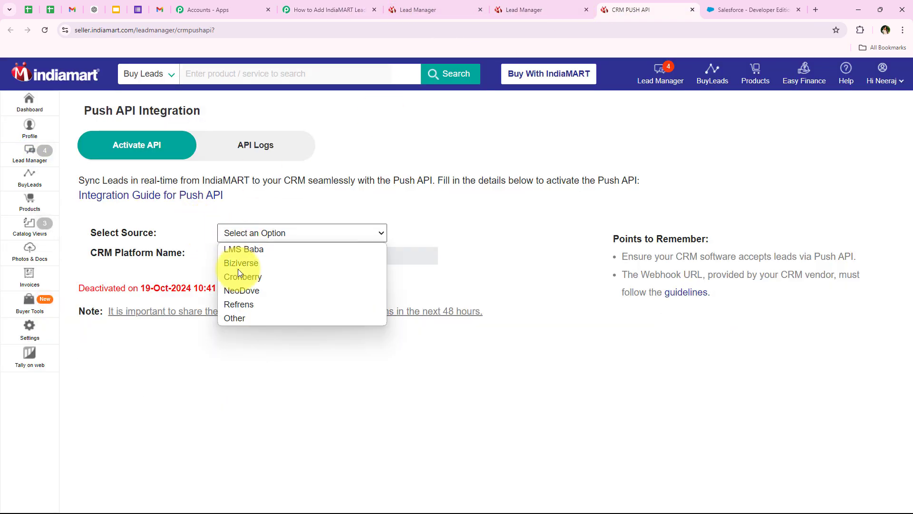
pyautogui.click(241, 318)
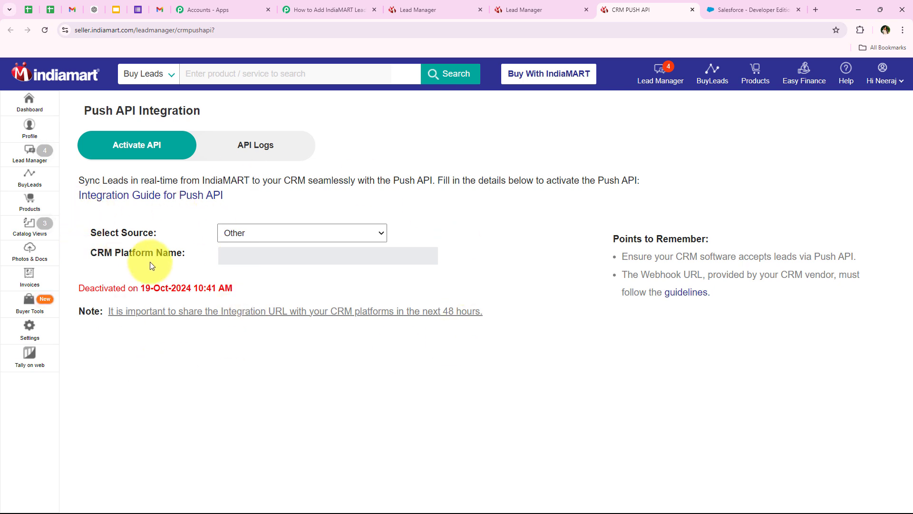
pyautogui.click(254, 233)
pyautogui.click(252, 318)
# Step: Check the required platform name in the Pabbly Connect instructions and set the webhook listener's CRM Platform Name to Pabbly Connect
pyautogui.moveTo(426, 220); pyautogui.dragTo(614, 223)
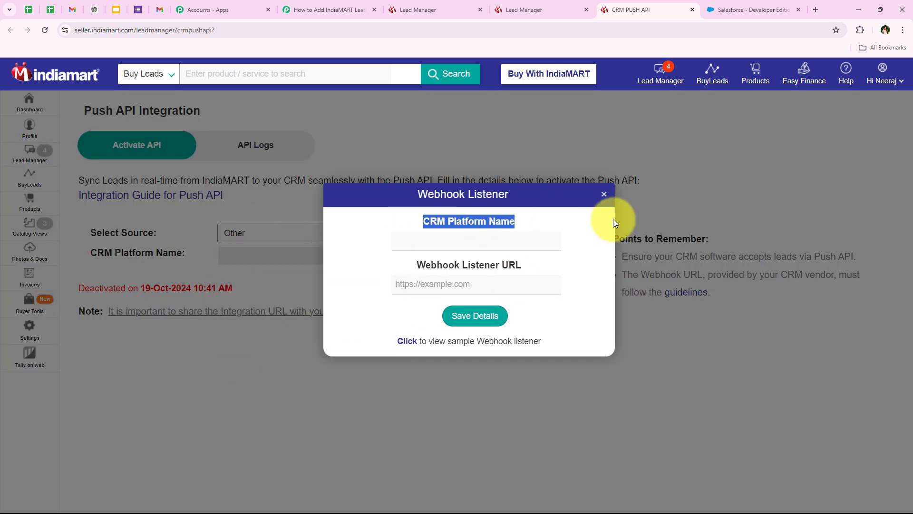
pyautogui.click(426, 271)
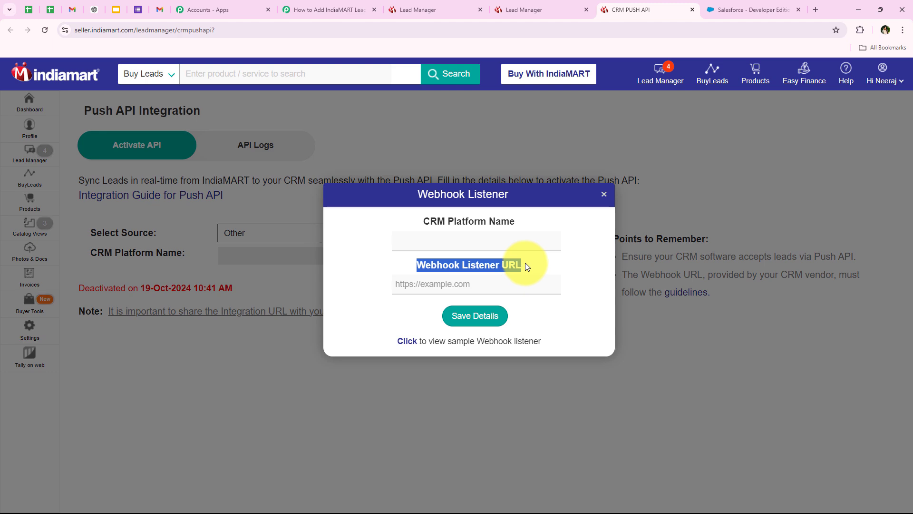
pyautogui.click(328, 9)
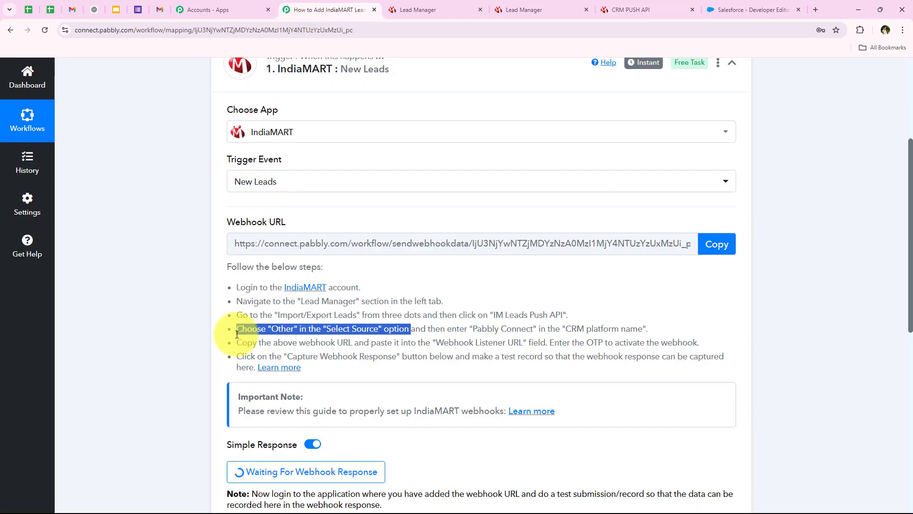
pyautogui.click(446, 325)
pyautogui.moveTo(447, 328); pyautogui.dragTo(646, 330)
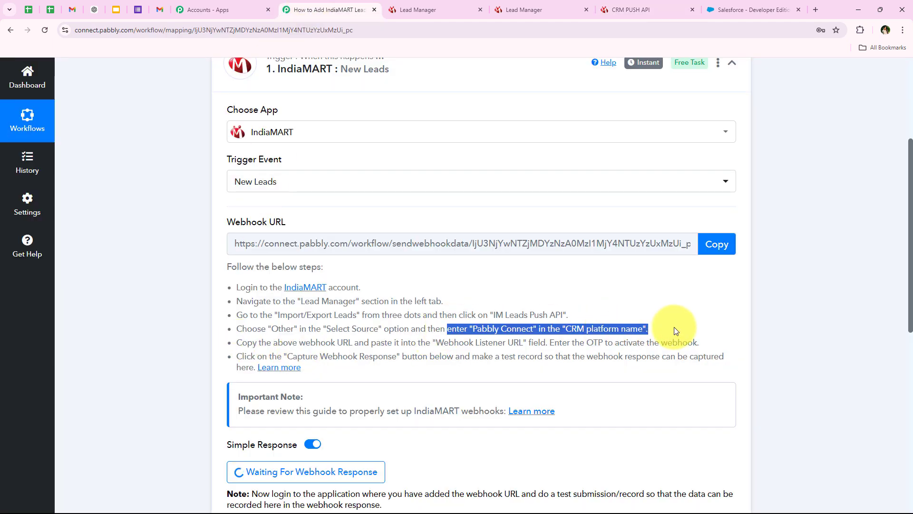
pyautogui.click(155, 244)
pyautogui.click(663, 9)
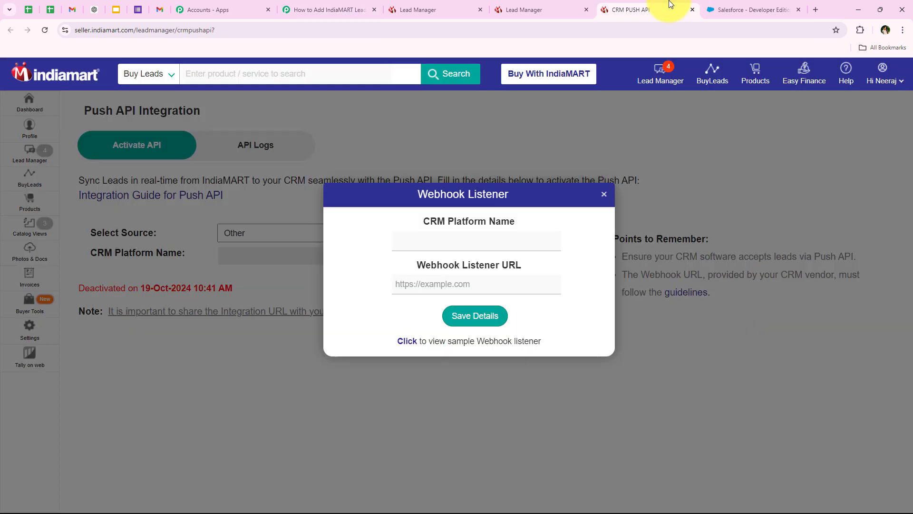
pyautogui.click(466, 241)
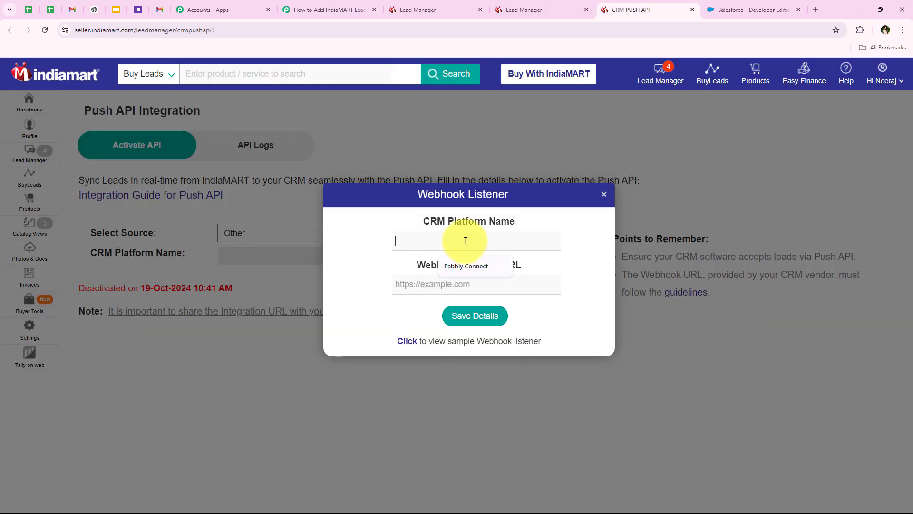
pyautogui.click(461, 268)
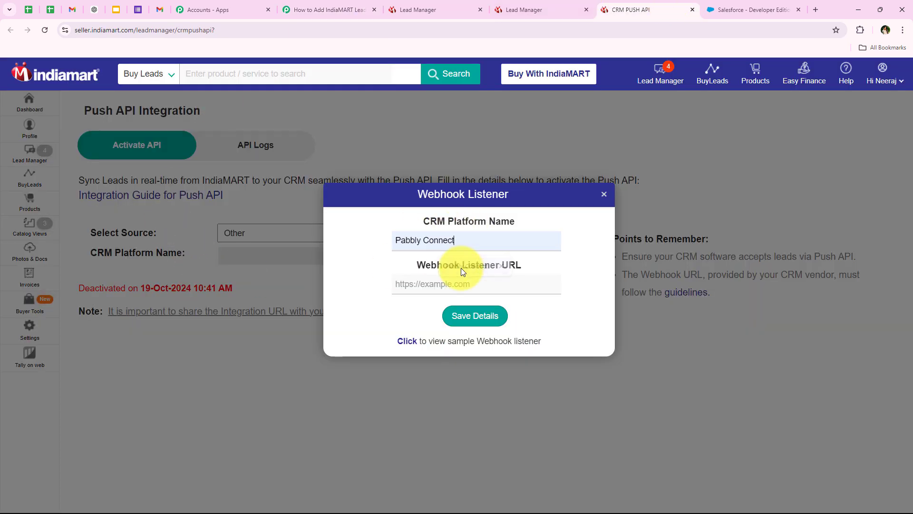
# Step: Close the duplicate Lead Manager page, paste the copied webhook URL as the Webhook Listener URL and save the details
pyautogui.click(480, 9)
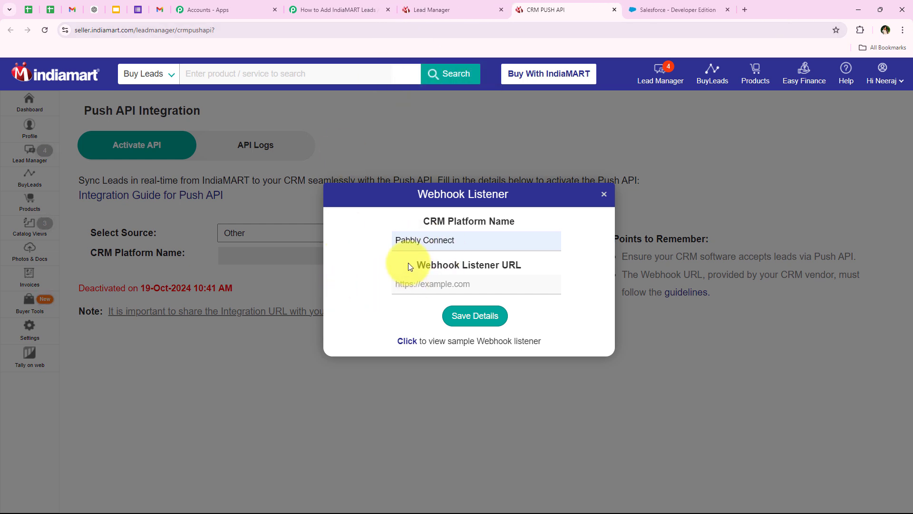
pyautogui.rightClick(418, 285)
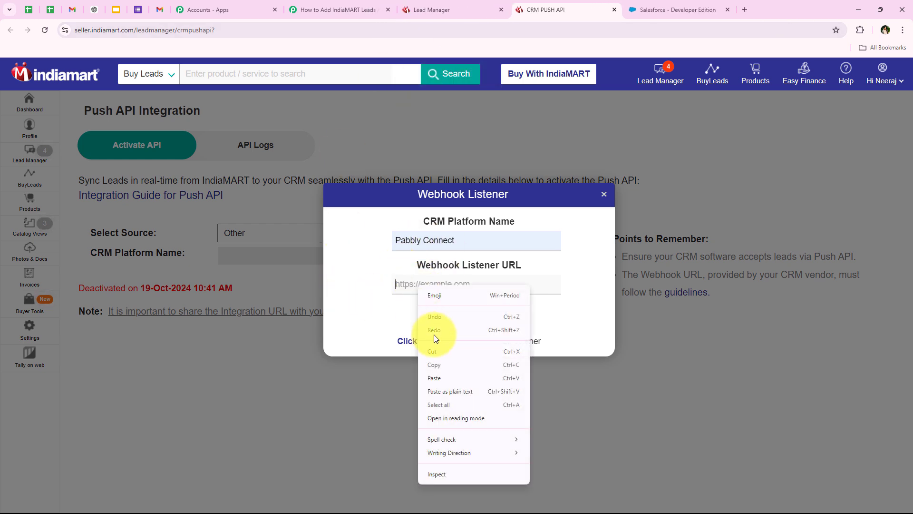
pyautogui.click(444, 379)
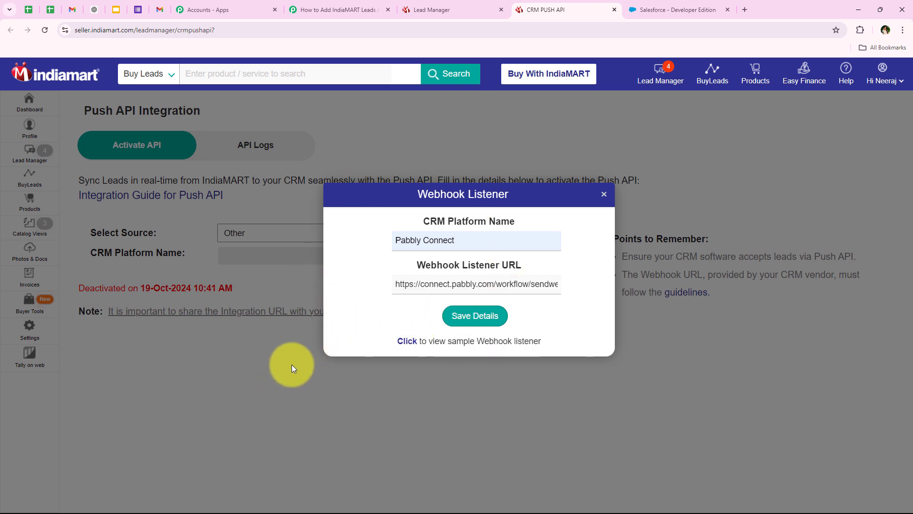
pyautogui.click(468, 317)
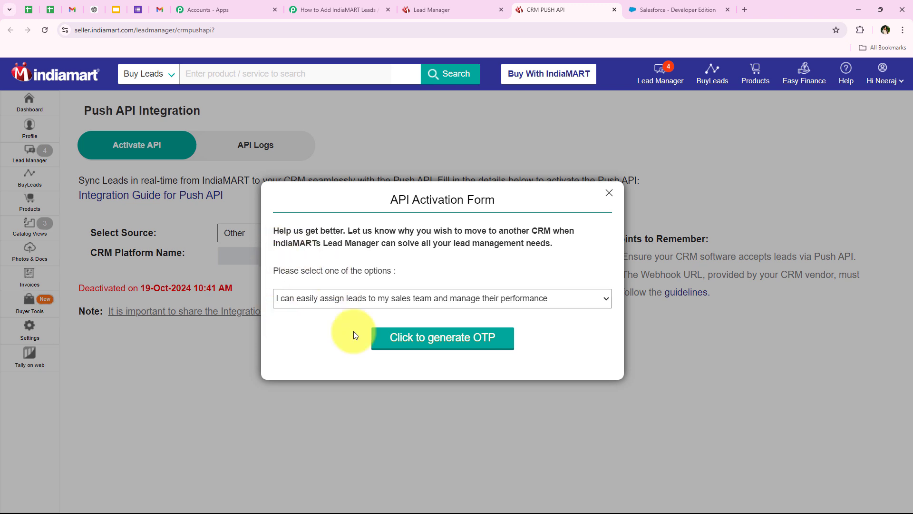
# Step: Keep "I can easily assign leads to my sales team and manage their performance" as the activation reason and generate the OTP
pyautogui.click(294, 305)
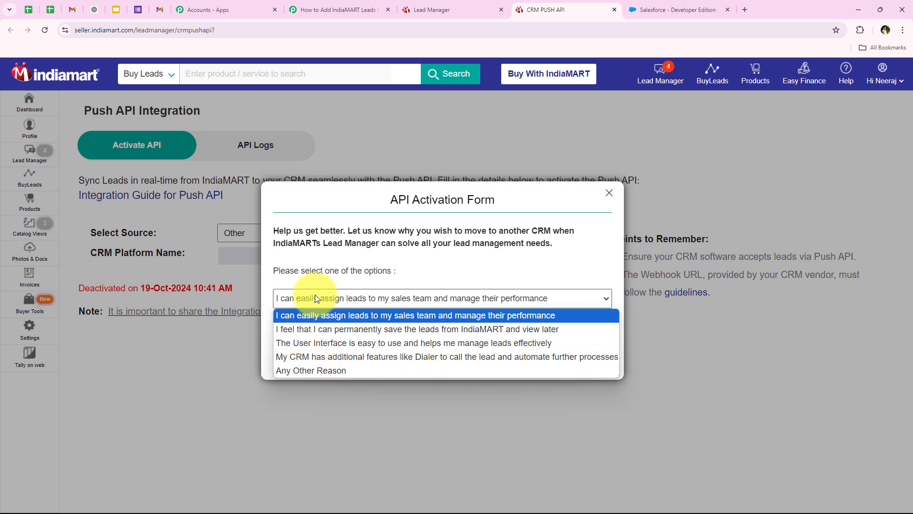
pyautogui.click(315, 296)
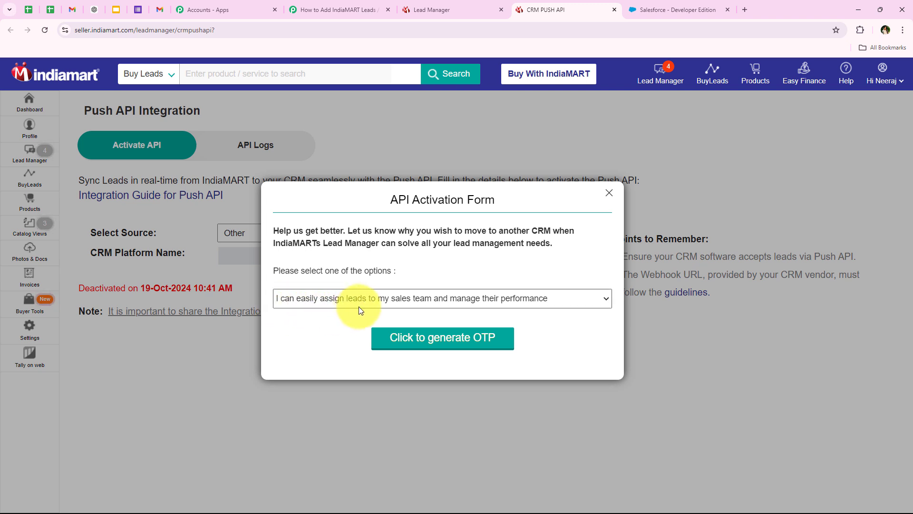
pyautogui.click(401, 342)
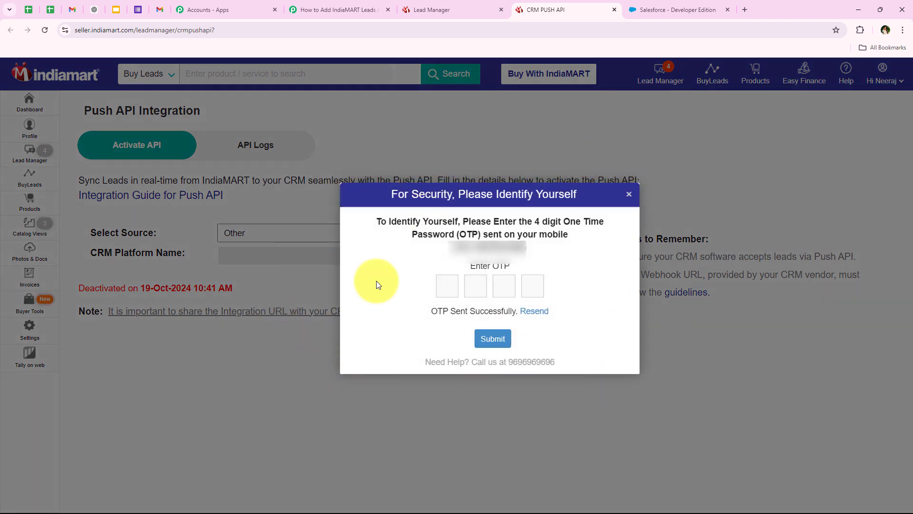
# Step: Enter the one-time password in the OTP field, submit it to activate the Push API and check the integration status
pyautogui.moveTo(424, 312); pyautogui.dragTo(516, 312)
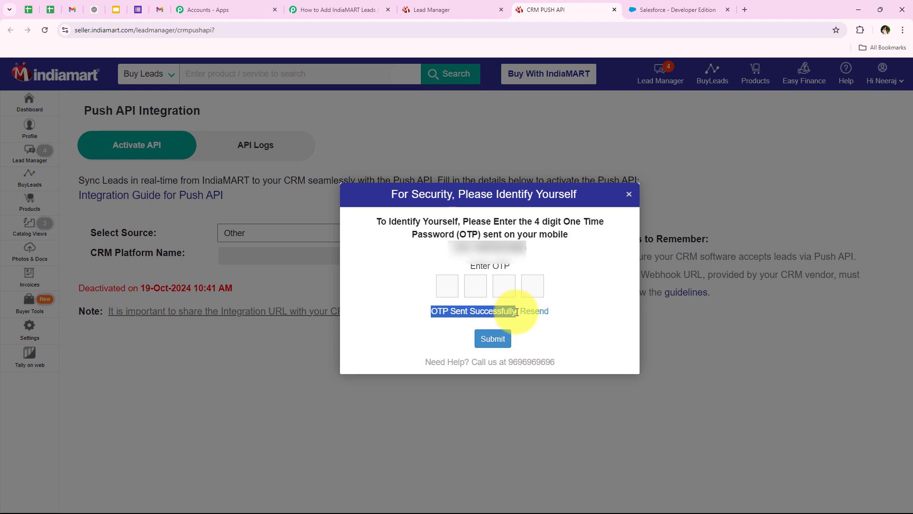
pyautogui.click(447, 287)
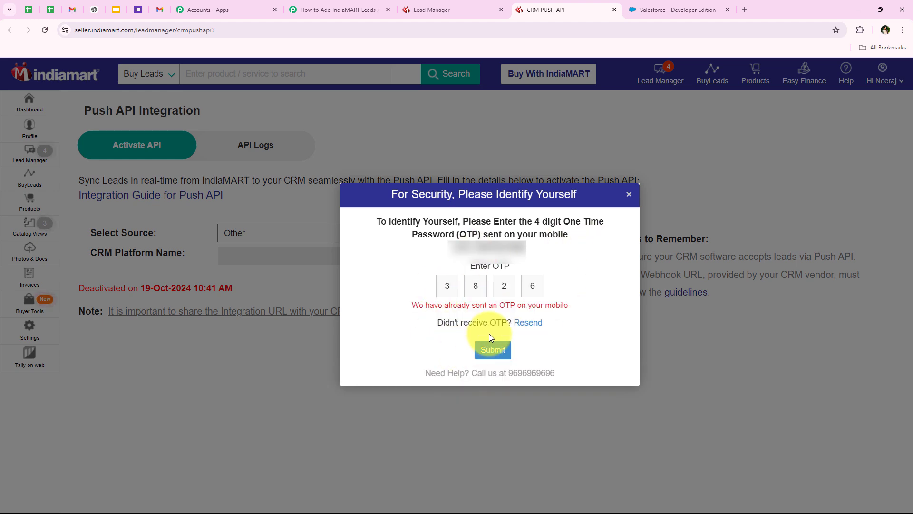
pyautogui.click(492, 348)
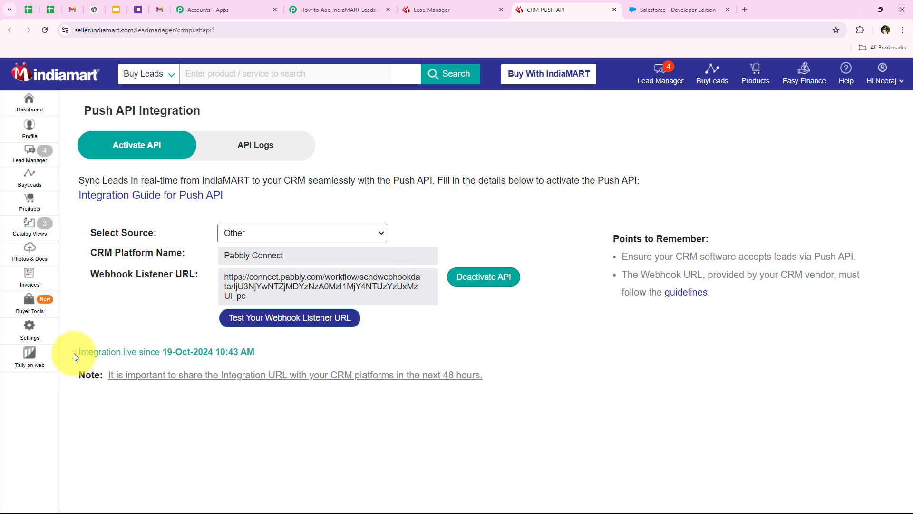
pyautogui.moveTo(76, 353); pyautogui.dragTo(135, 352)
pyautogui.click(142, 311)
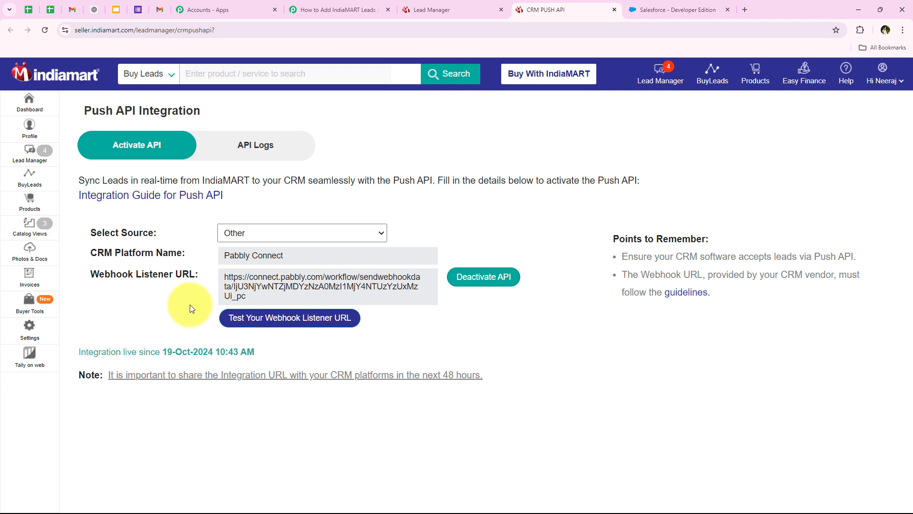
# Step: Return to the Pabbly Connect workflow and check the trigger's webhook response capture status
pyautogui.click(364, 6)
pyautogui.scroll(-4, 176, 339)
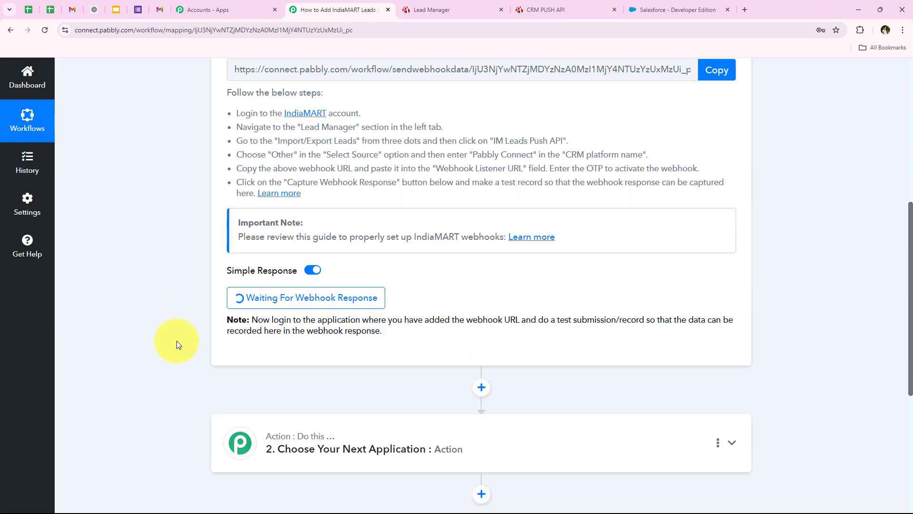
# Step: Review the trigger's webhook setup instructions and the note about making a test submission
pyautogui.scroll(-2, 176, 341)
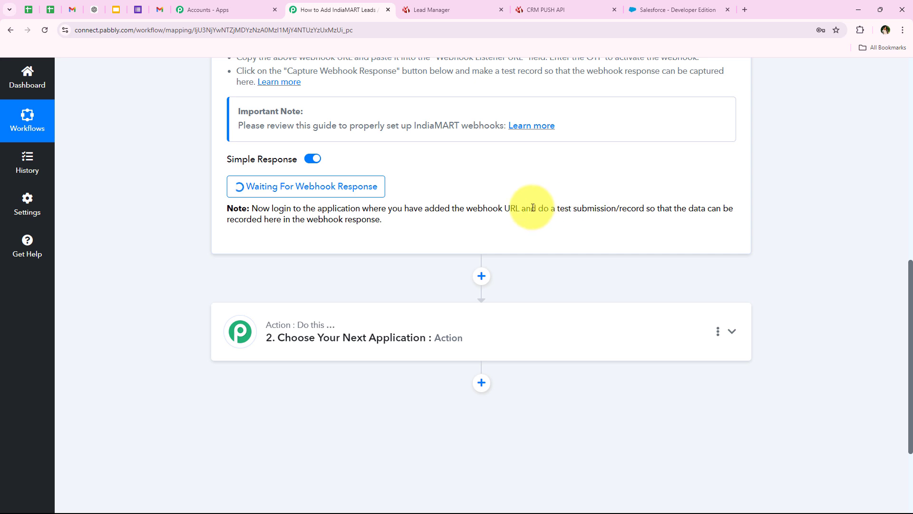
pyautogui.moveTo(540, 211); pyautogui.dragTo(645, 209)
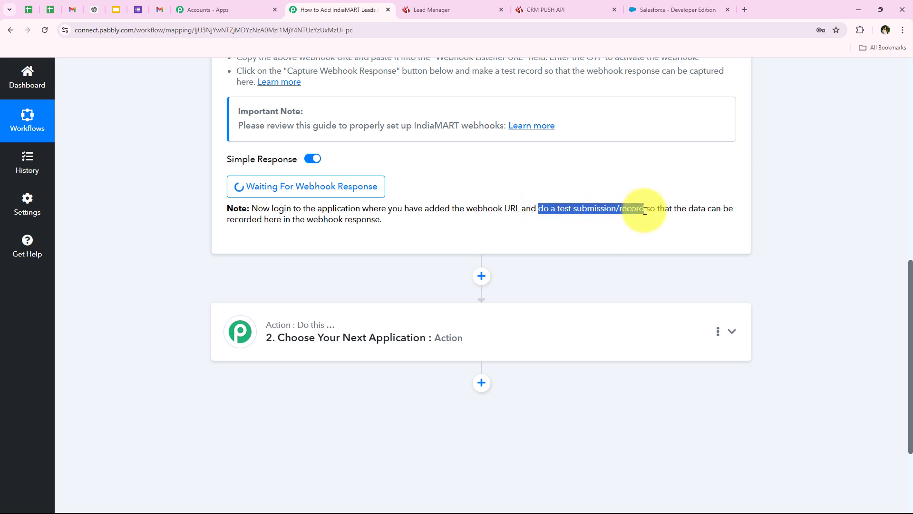
pyautogui.click(194, 249)
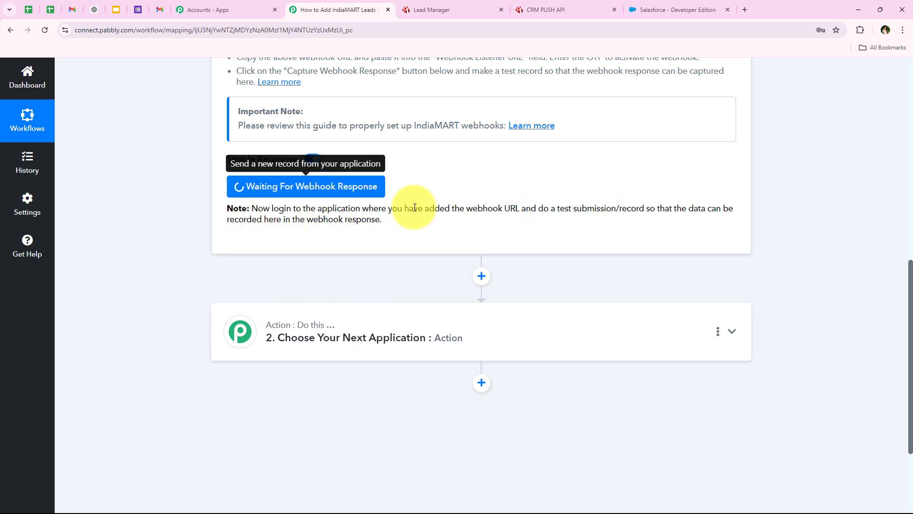
pyautogui.scroll(4, 198, 322)
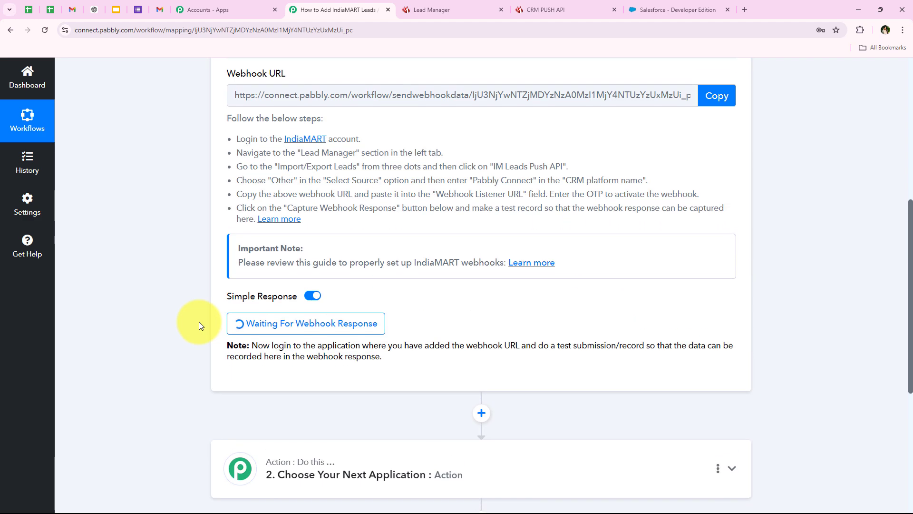
pyautogui.scroll(2, 198, 321)
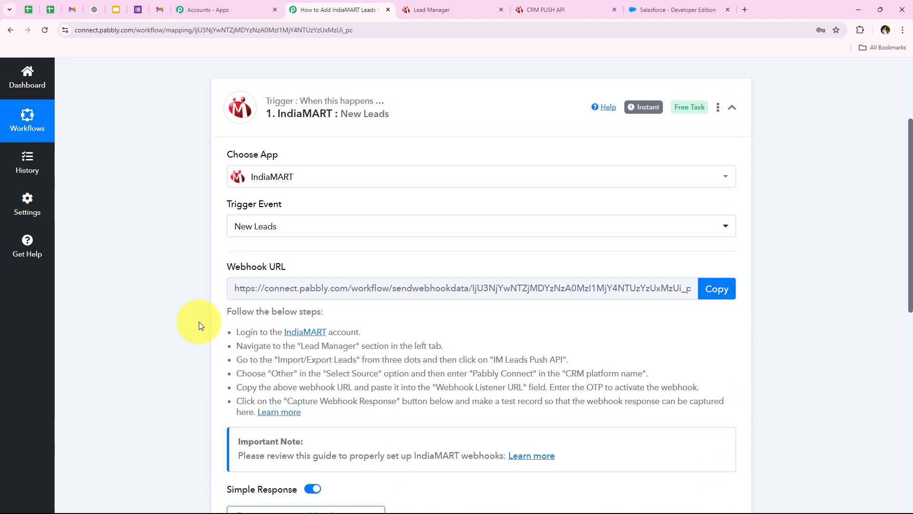
pyautogui.scroll(2, 199, 322)
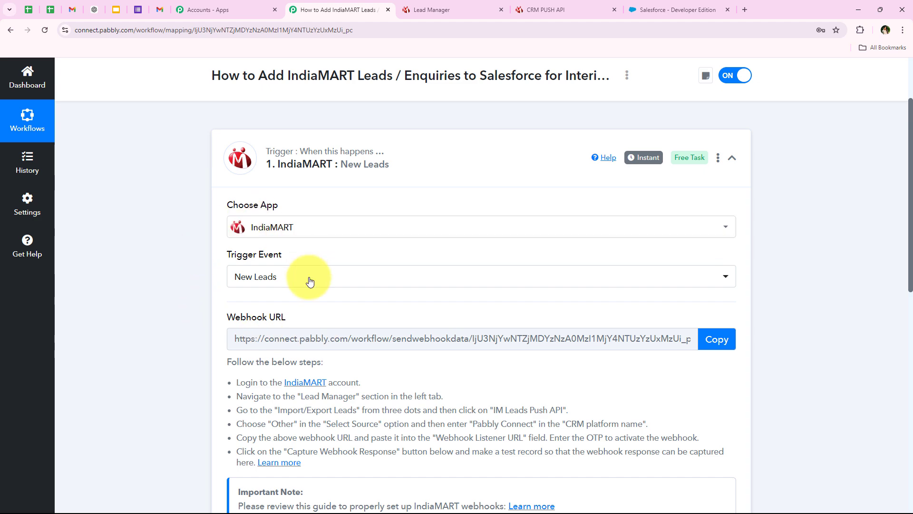
pyautogui.scroll(-6, 191, 321)
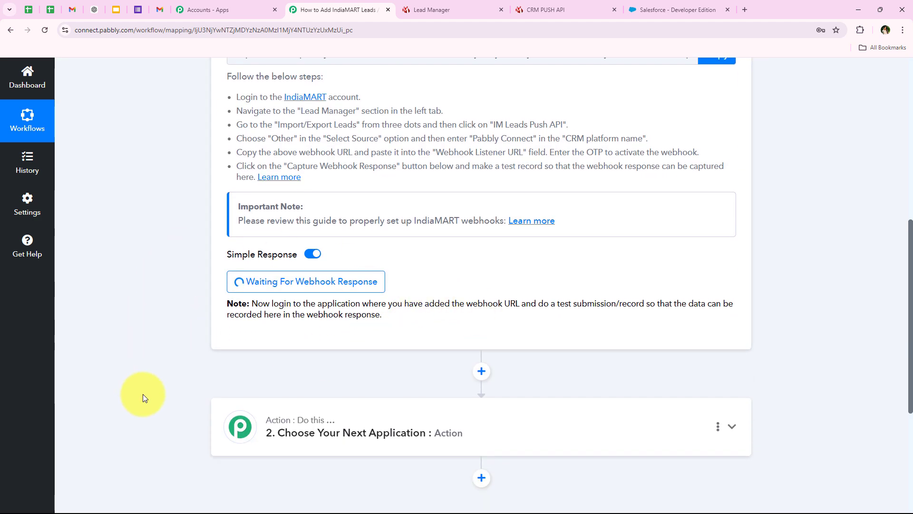
pyautogui.scroll(3, 163, 360)
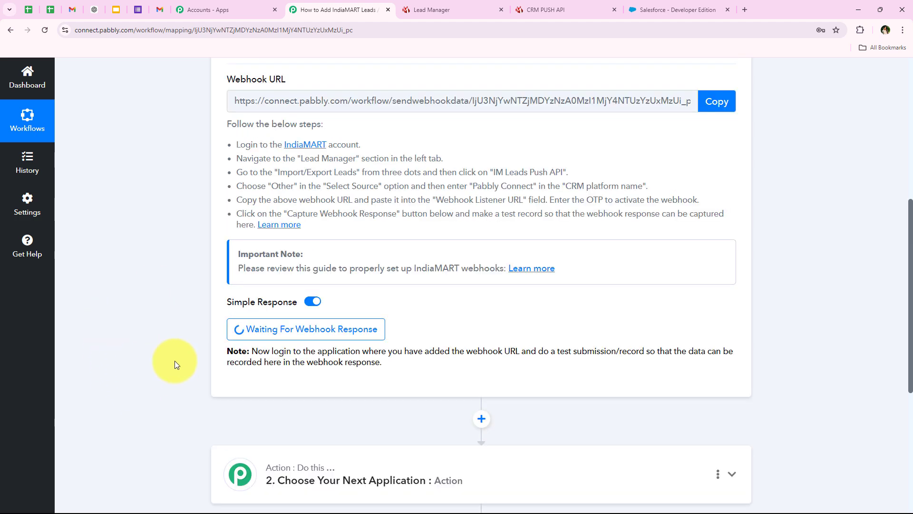
pyautogui.scroll(-4, 149, 269)
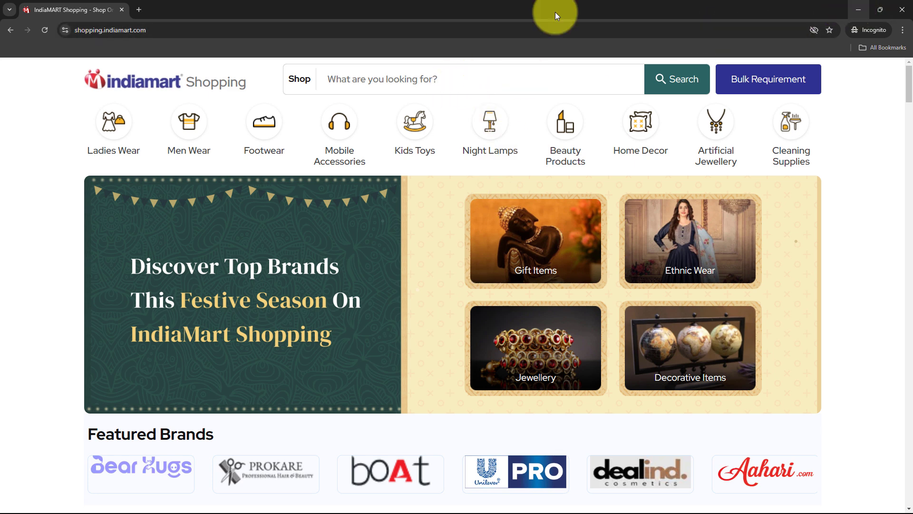
# Step: On IndiaMART Shopping, search for "magnet brains software technology pvt ltd" and open its Pabbly Connect product page
pyautogui.click(408, 80)
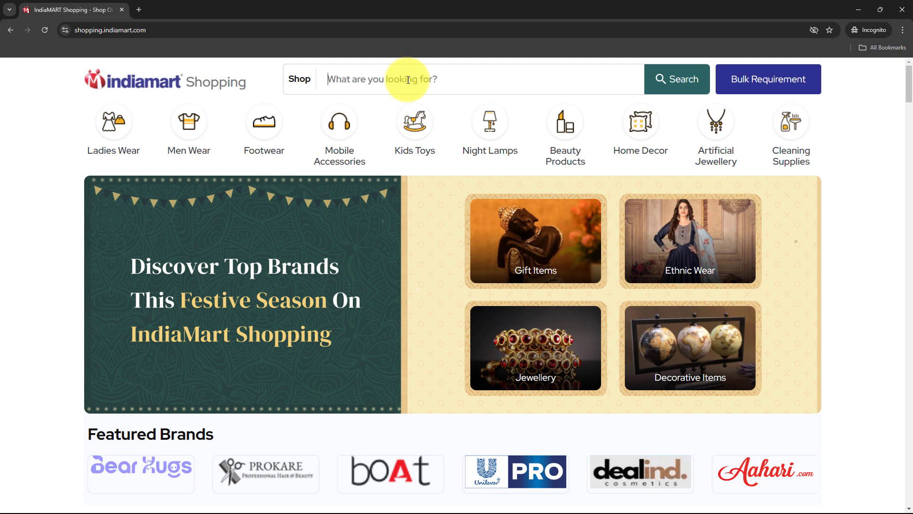
pyautogui.write('Ma')
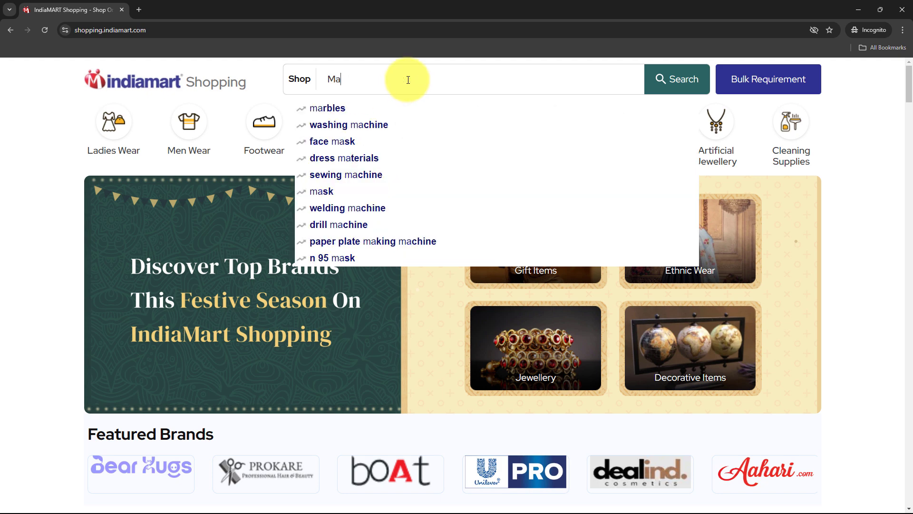
pyautogui.write('gnet Brains')
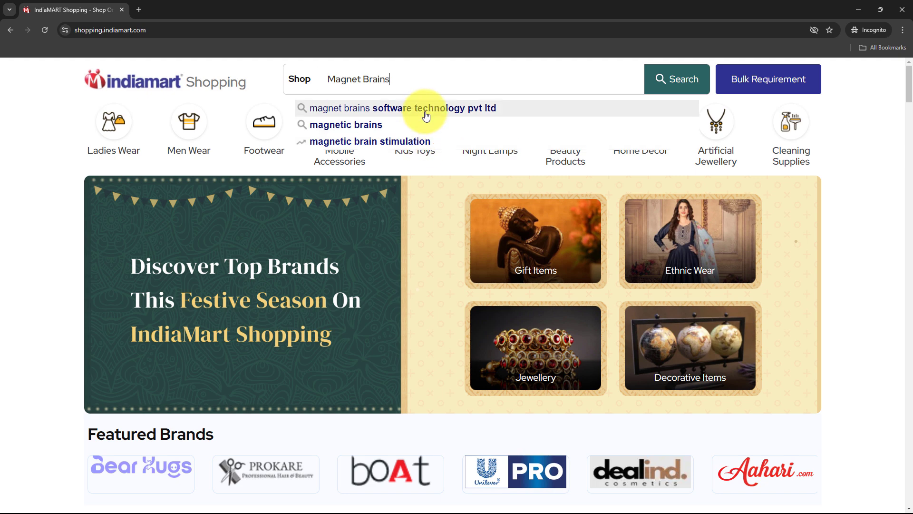
pyautogui.click(425, 114)
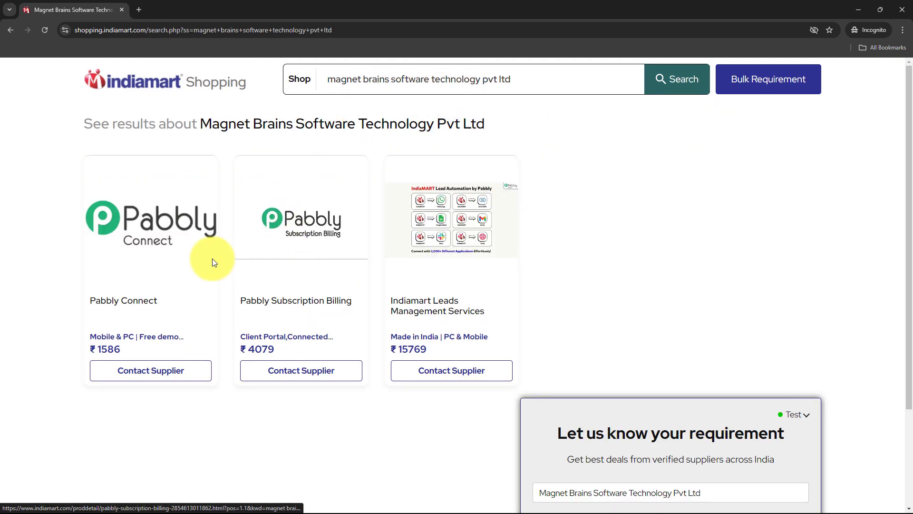
pyautogui.click(173, 201)
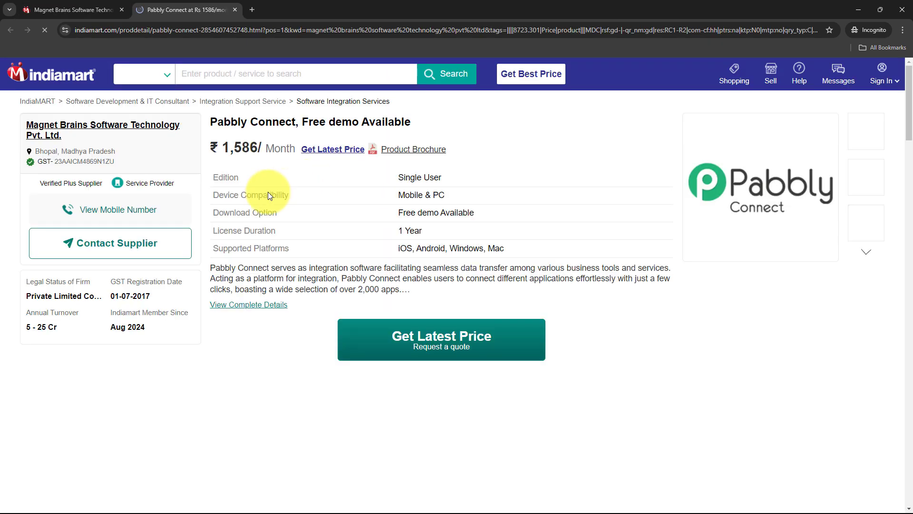
# Step: Contact the supplier with a requirement for bulk interior design services for 15 commercial office spaces in Bangalore, including modern design solutions, furniture and decor
pyautogui.click(148, 244)
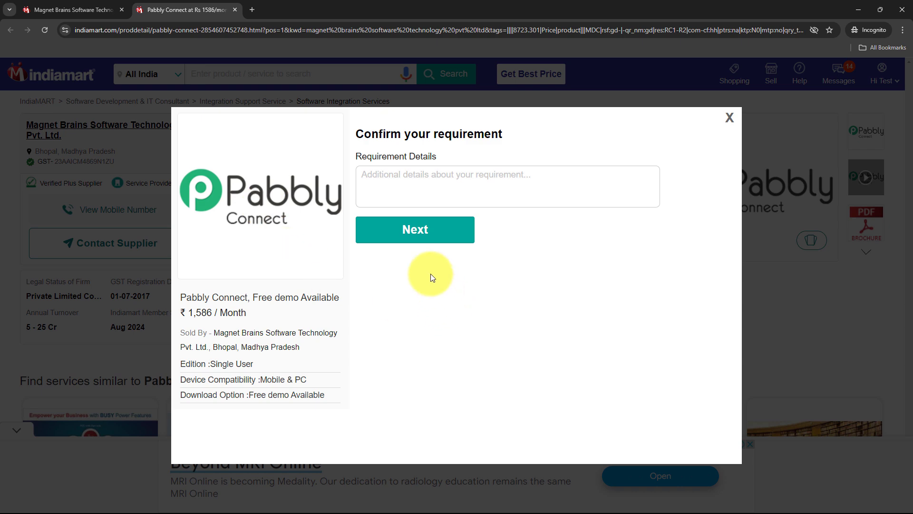
pyautogui.moveTo(352, 156); pyautogui.dragTo(577, 161)
pyautogui.click(544, 183)
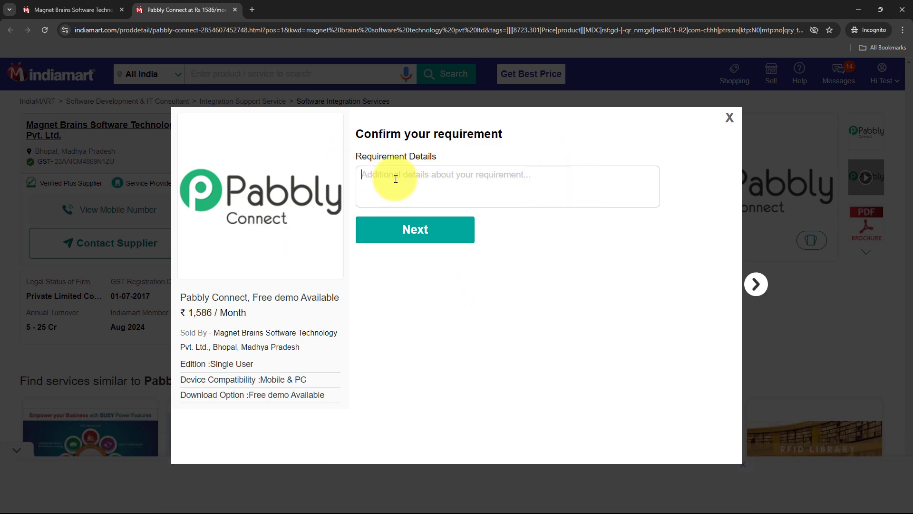
pyautogui.write('Bulk order for interior design services for 15 commercial office spaces in Bangalore. Looking for modern design solutions, including furniture and decor for each space.')
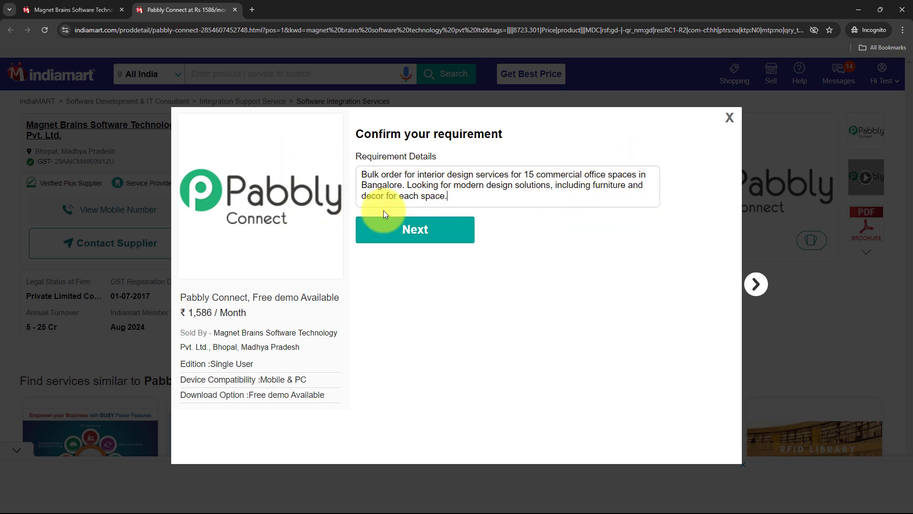
pyautogui.click(418, 222)
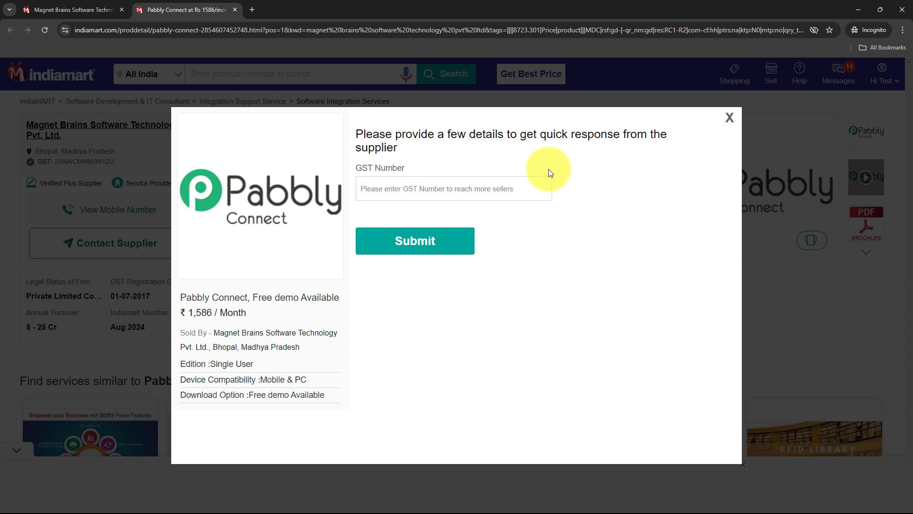
# Step: Submit the enquiry with the GST number left blank and check whether the details reached the supplier
pyautogui.click(410, 240)
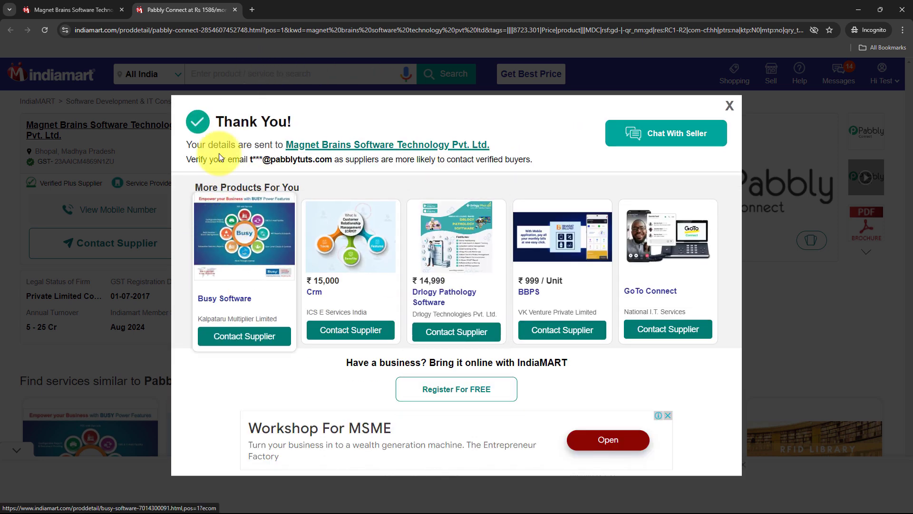
pyautogui.moveTo(180, 145); pyautogui.dragTo(542, 136)
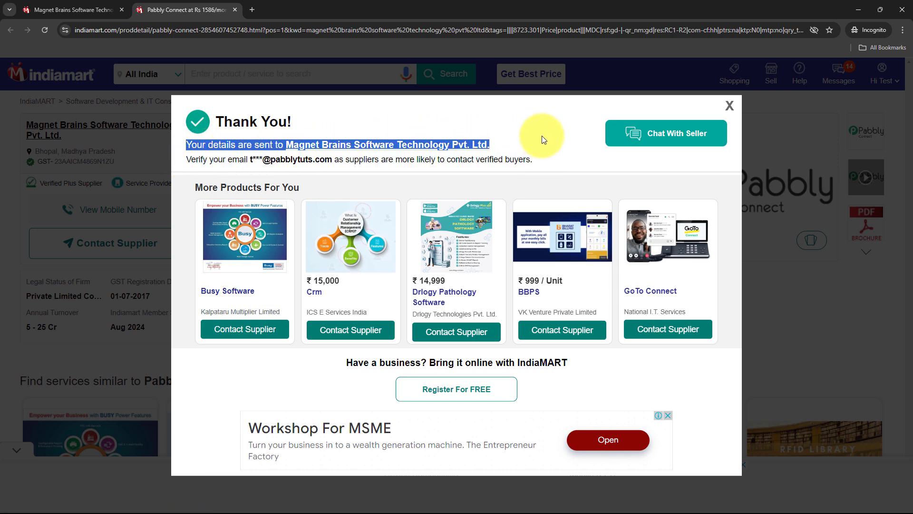
pyautogui.click(543, 135)
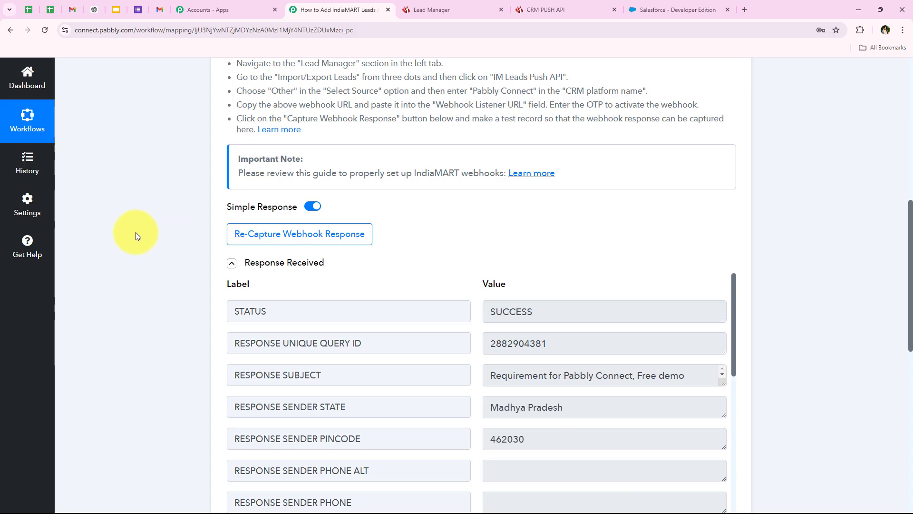
# Step: Return to the Pabbly Connect workflow and review the captured response's status, query ID, subject, sender state, pincode and phone fields
pyautogui.scroll(-3, 135, 232)
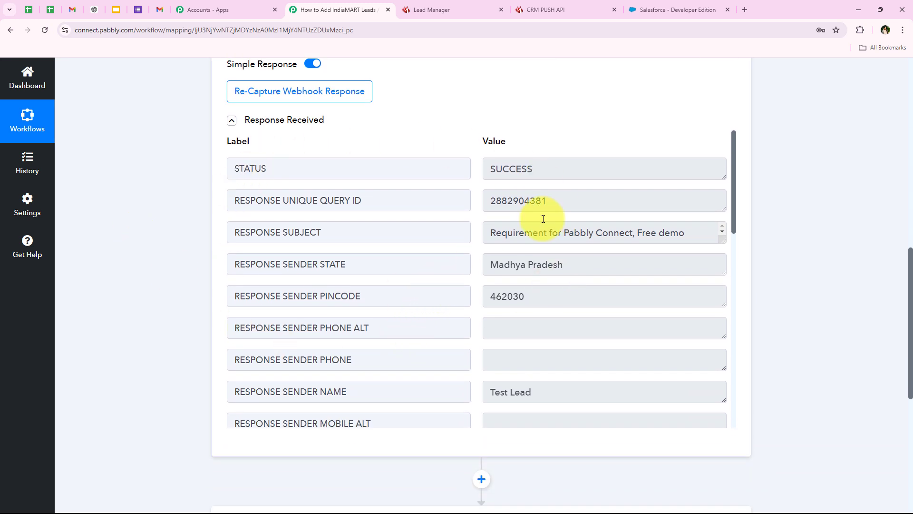
pyautogui.moveTo(567, 173); pyautogui.dragTo(457, 168)
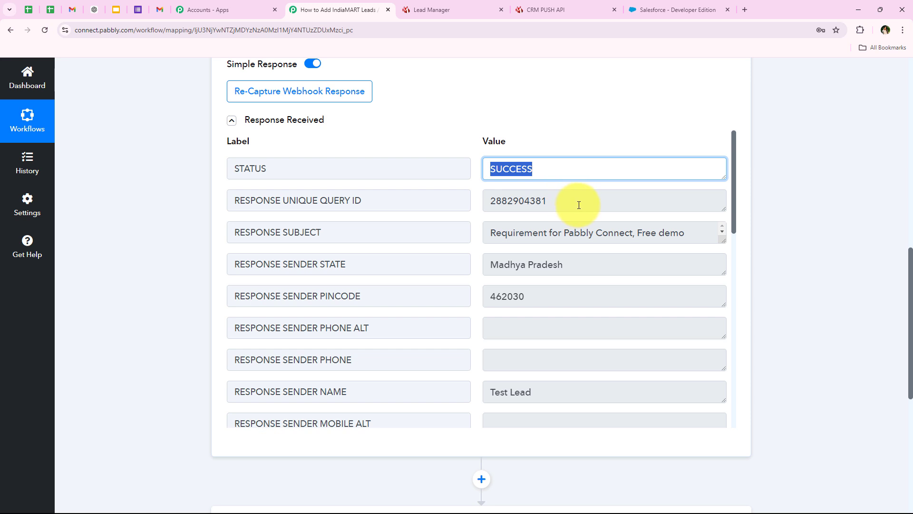
pyautogui.moveTo(579, 205); pyautogui.dragTo(357, 198)
pyautogui.moveTo(723, 241); pyautogui.dragTo(727, 262)
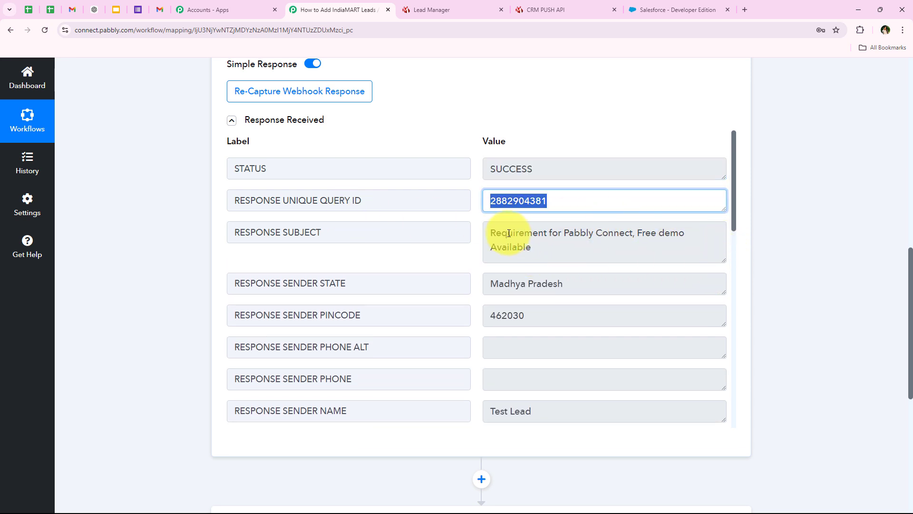
pyautogui.moveTo(490, 233); pyautogui.dragTo(636, 251)
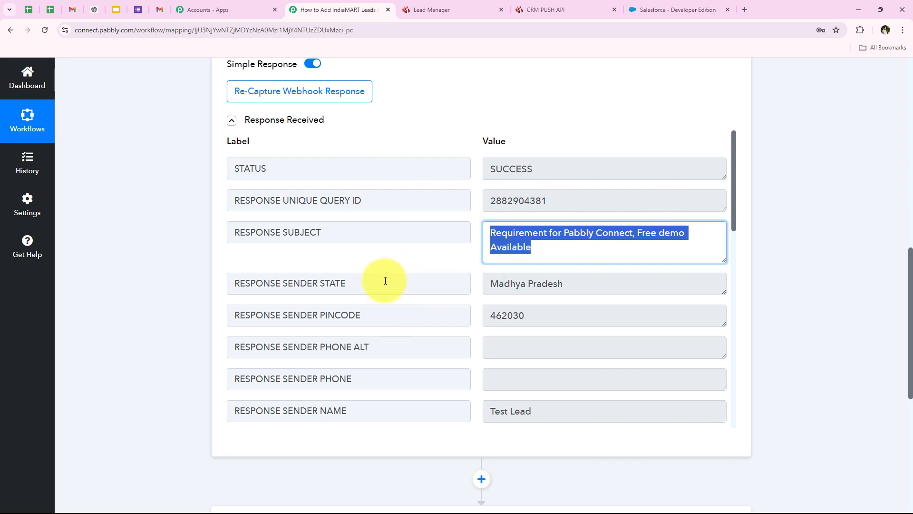
pyautogui.press('Tab')
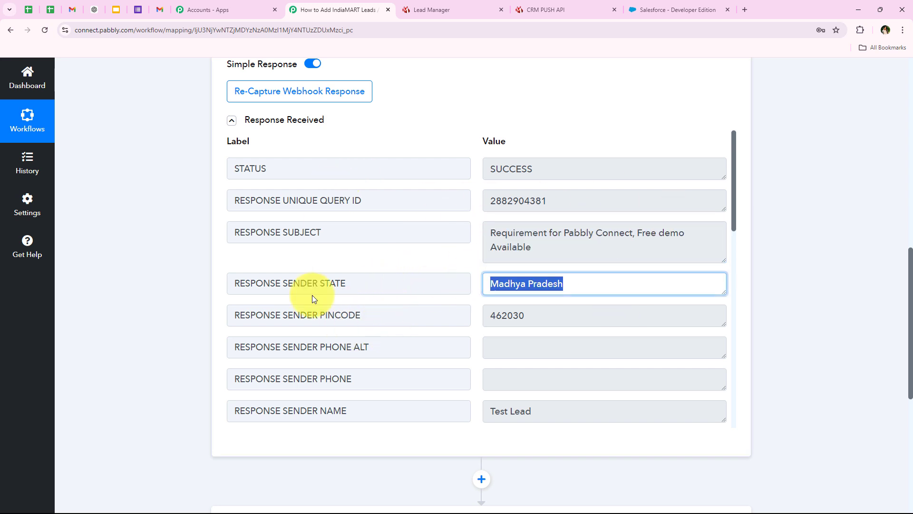
pyautogui.press('Tab')
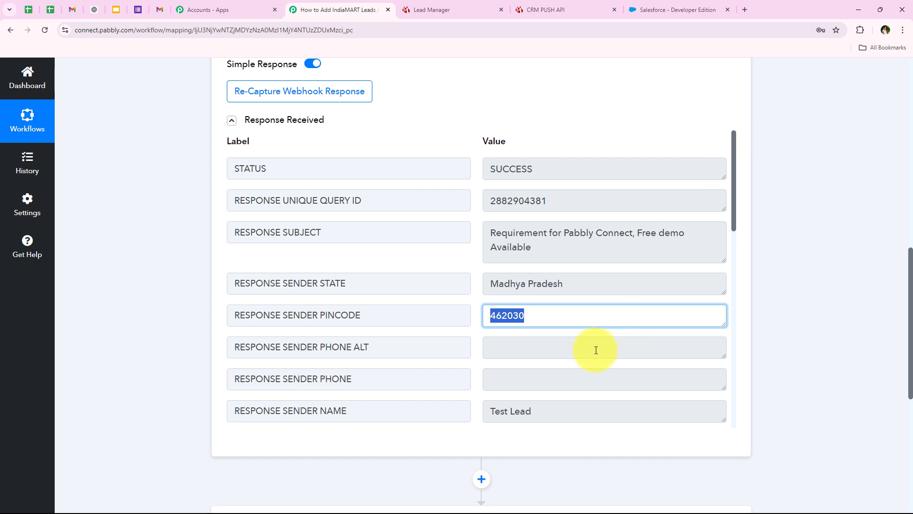
pyautogui.press('Tab')
pyautogui.press('Tab')
pyautogui.press('Tab')
pyautogui.scroll(-8, 699, 199)
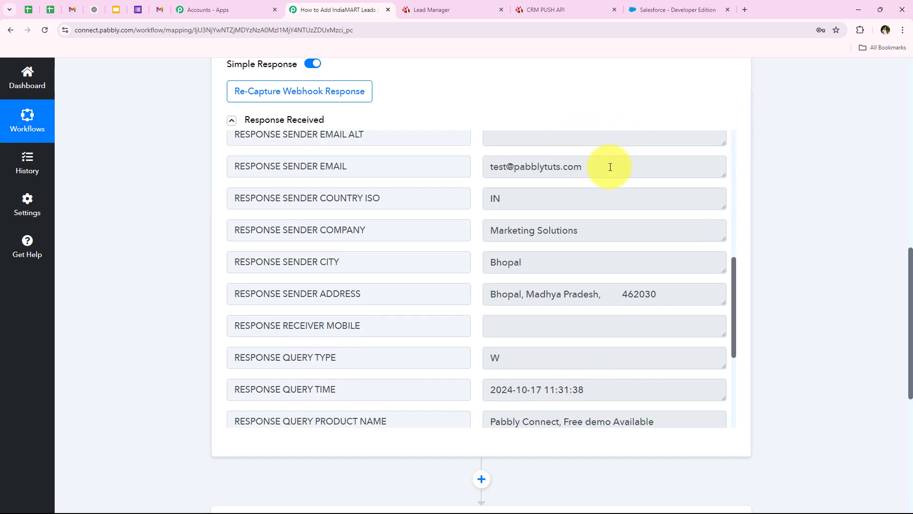
# Step: Check the captured sender email and company, and enlarge the query message text field to read the whole enquiry
pyautogui.moveTo(610, 167); pyautogui.dragTo(424, 169)
pyautogui.moveTo(632, 230); pyautogui.dragTo(398, 231)
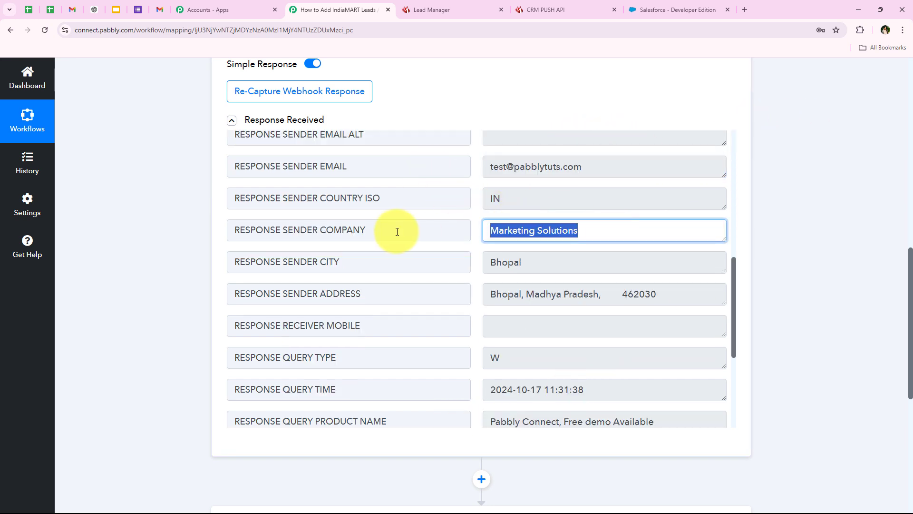
pyautogui.scroll(-4, 424, 257)
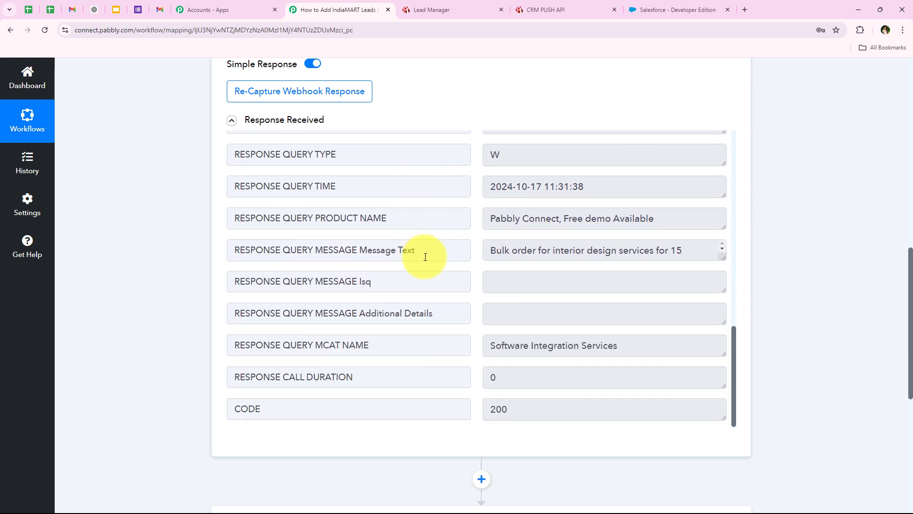
pyautogui.moveTo(725, 256); pyautogui.dragTo(724, 303)
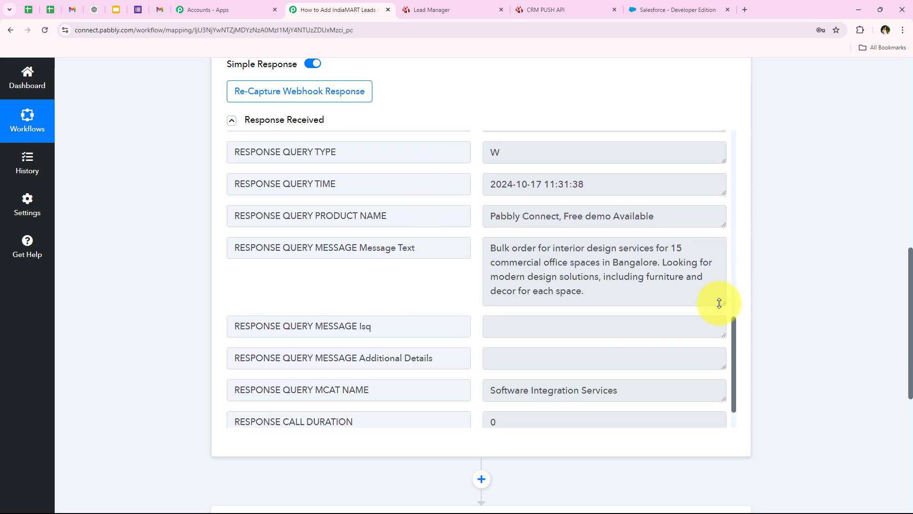
pyautogui.moveTo(485, 252); pyautogui.dragTo(688, 253)
pyautogui.click(590, 246)
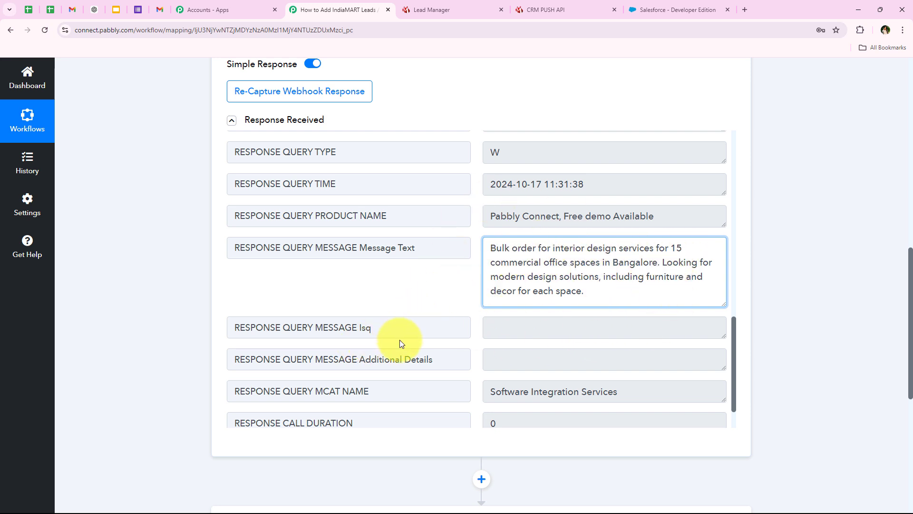
# Step: Collapse the IndiaMART trigger step and switch to the Salesforce page
pyautogui.scroll(-1, 399, 339)
pyautogui.scroll(12, 187, 368)
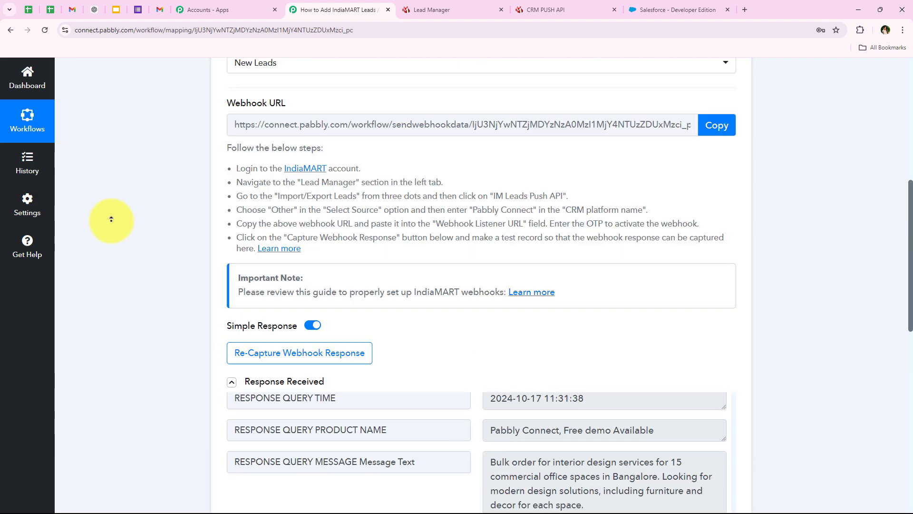
pyautogui.click(384, 281)
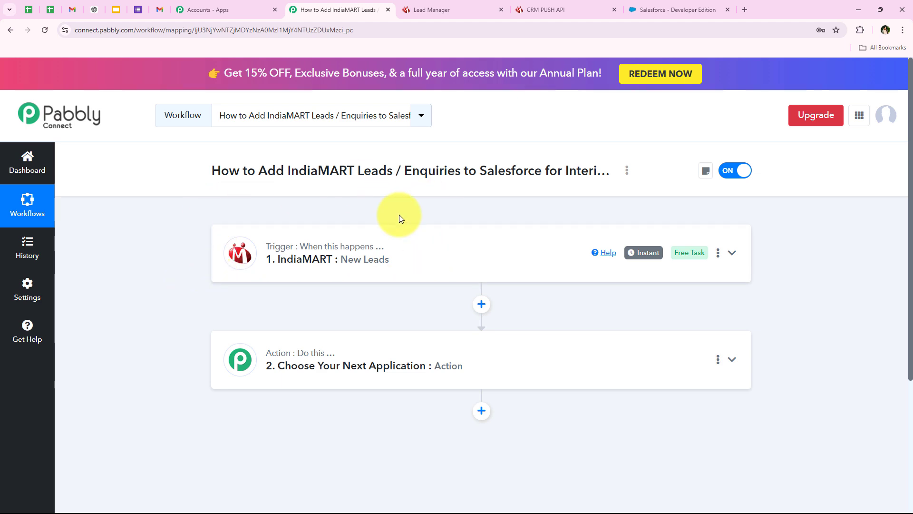
pyautogui.click(642, 4)
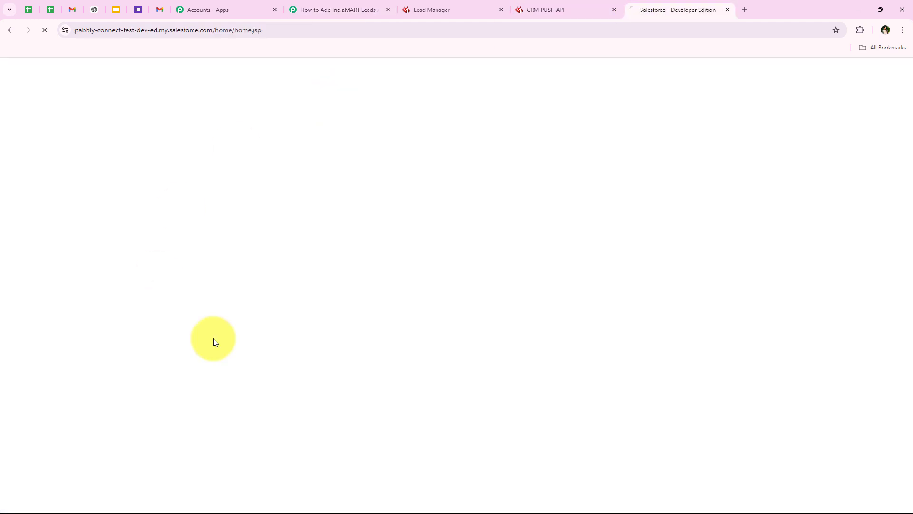
# Step: Return to the Pabbly Connect workflow and choose Salesforce as the application for the action step
pyautogui.click(338, 10)
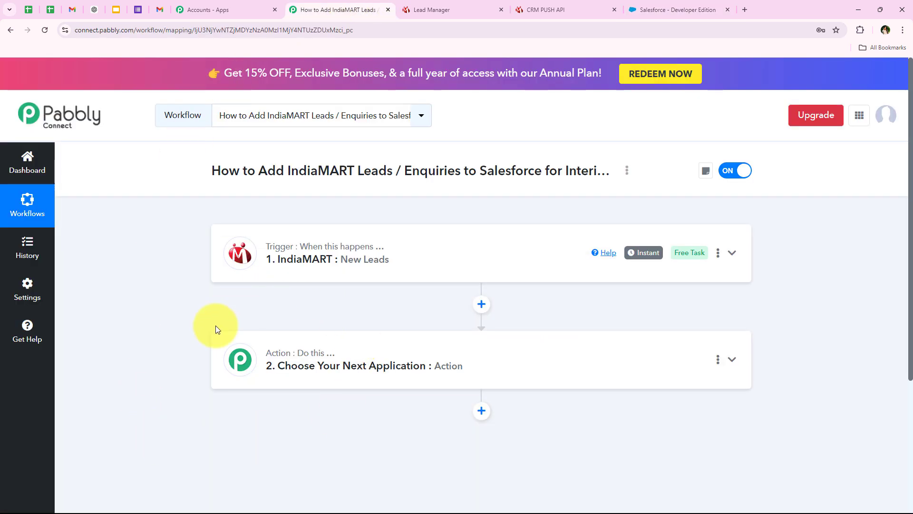
pyautogui.click(300, 379)
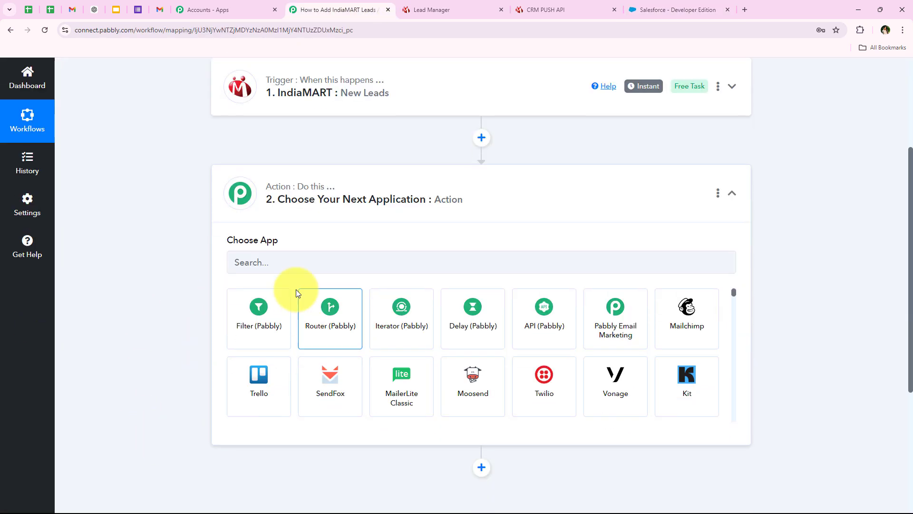
pyautogui.click(291, 262)
pyautogui.write('Salesf')
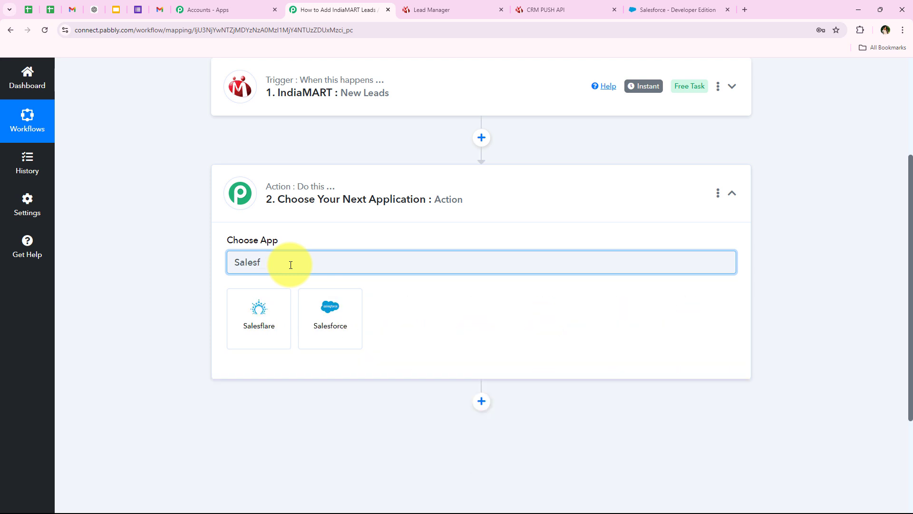
pyautogui.write('orce')
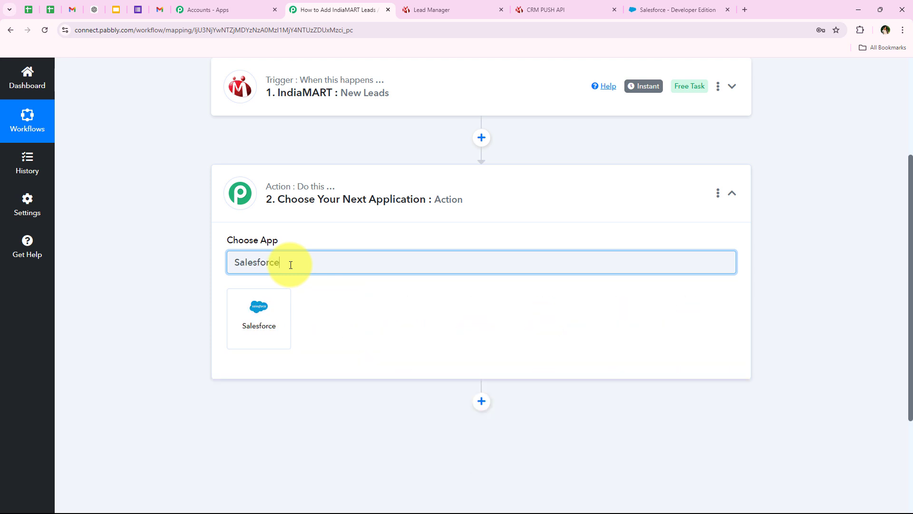
pyautogui.click(259, 299)
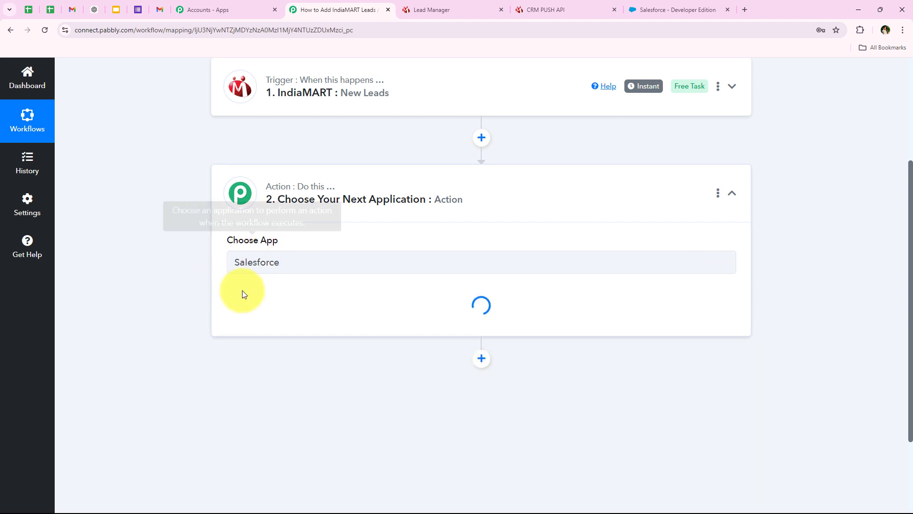
# Step: Set the Salesforce action event to Create Lead
pyautogui.moveTo(226, 289); pyautogui.dragTo(286, 289)
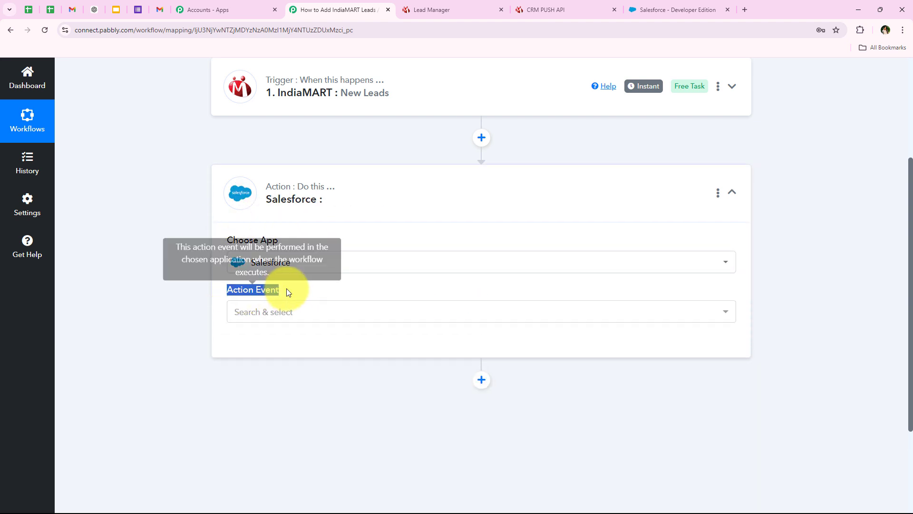
pyautogui.click(253, 319)
pyautogui.scroll(-3, 381, 204)
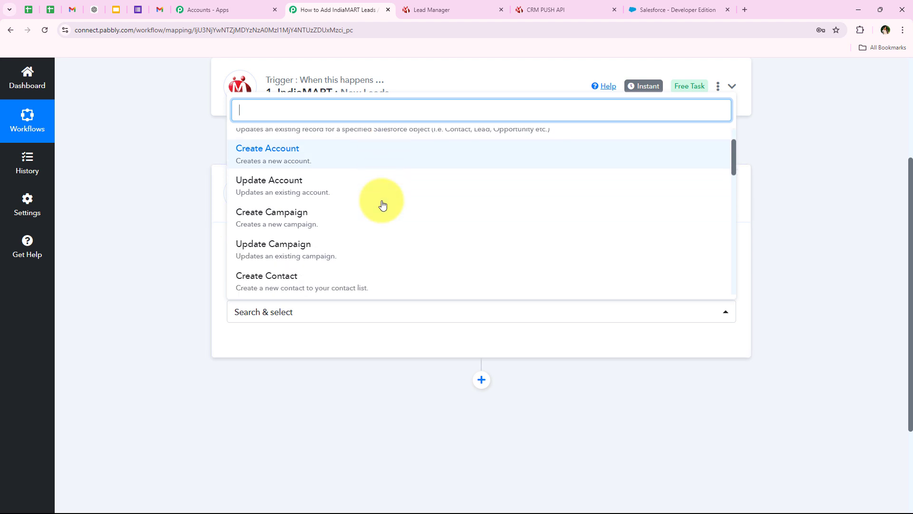
pyautogui.scroll(-4, 381, 204)
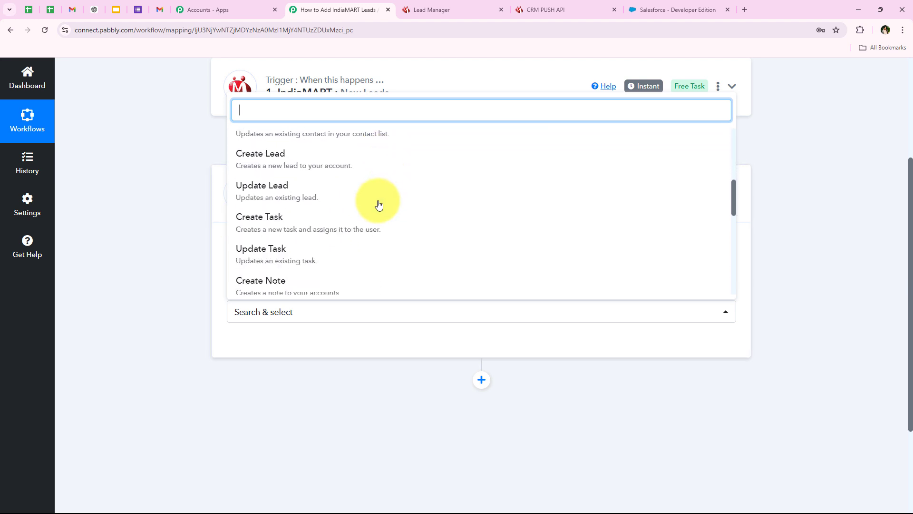
pyautogui.scroll(3, 273, 263)
pyautogui.click(265, 266)
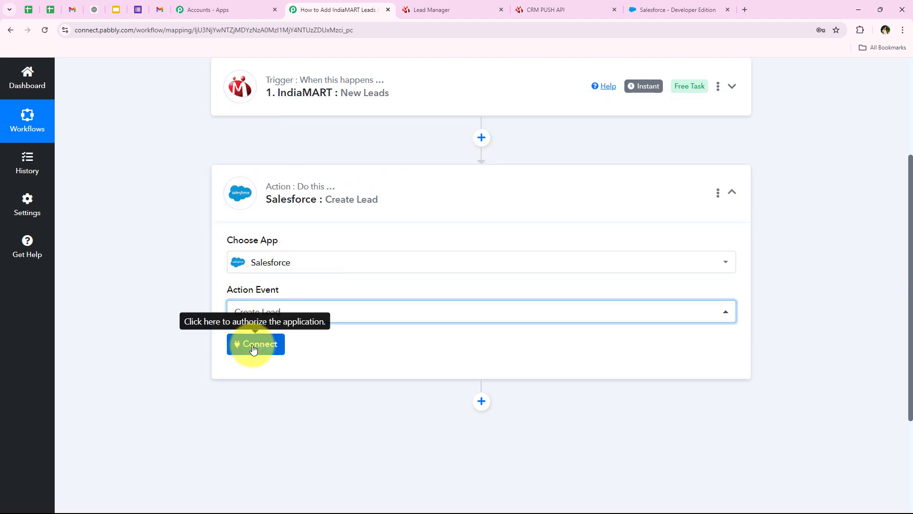
# Step: Choose to add a new Salesforce connection under its default name and start authenticating the Salesforce account
pyautogui.click(248, 347)
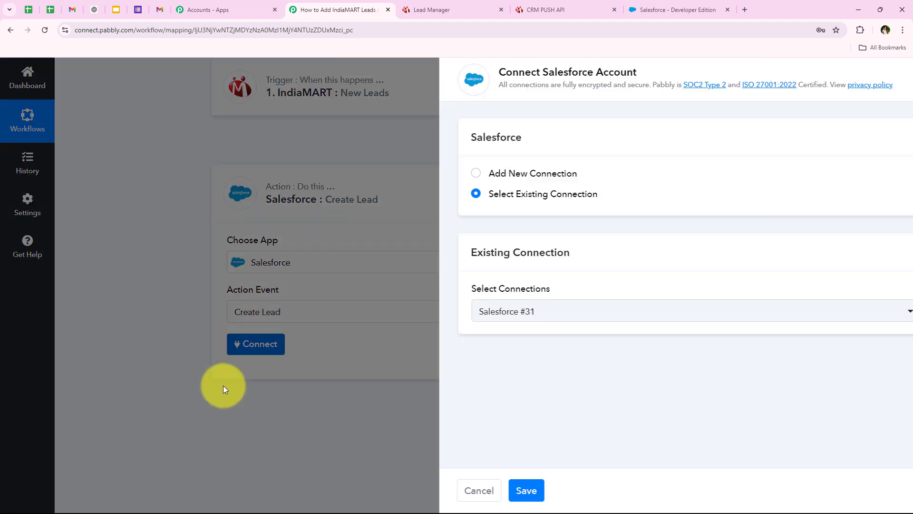
pyautogui.click(501, 177)
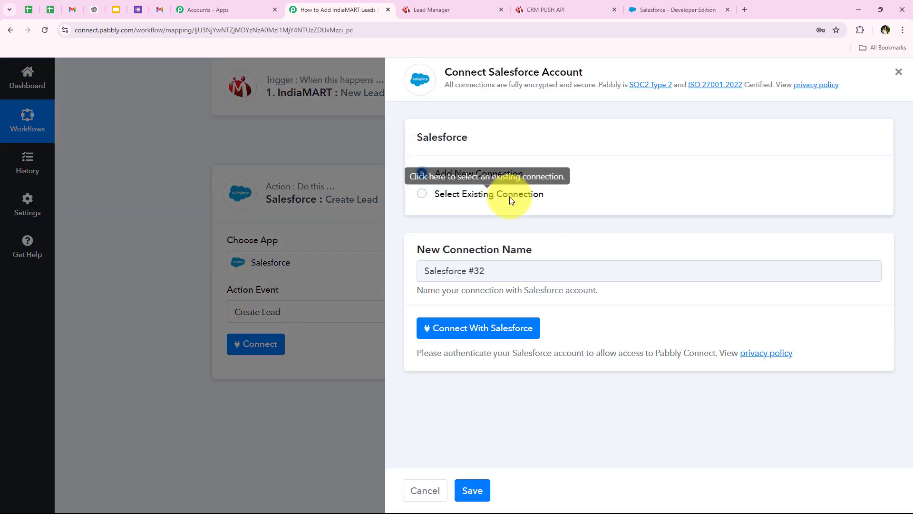
pyautogui.click(509, 196)
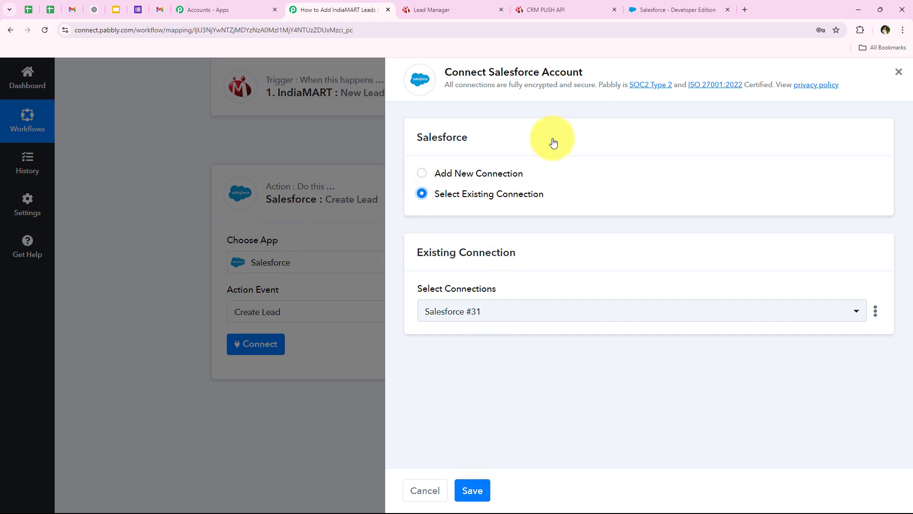
pyautogui.click(519, 174)
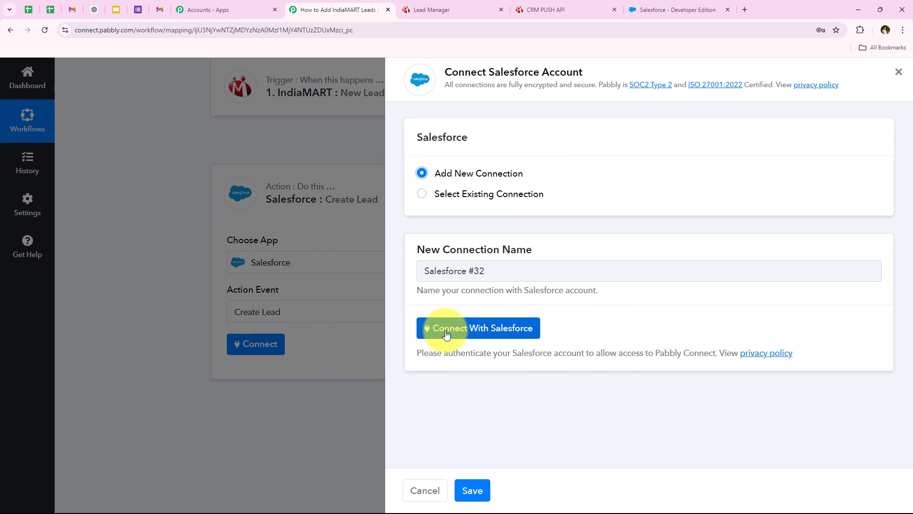
pyautogui.click(481, 333)
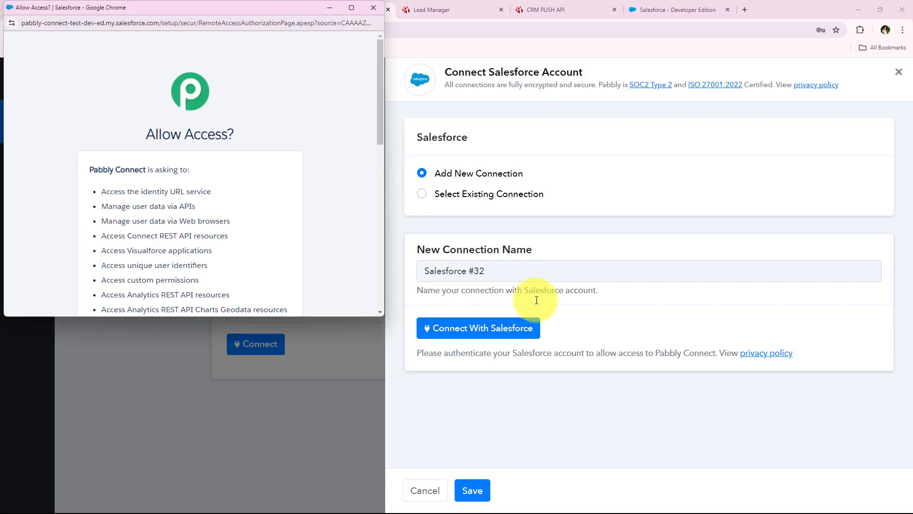
# Step: Review the full list of permissions Pabbly Connect requests and allow it access to the Salesforce account
pyautogui.moveTo(249, 317); pyautogui.dragTo(261, 509)
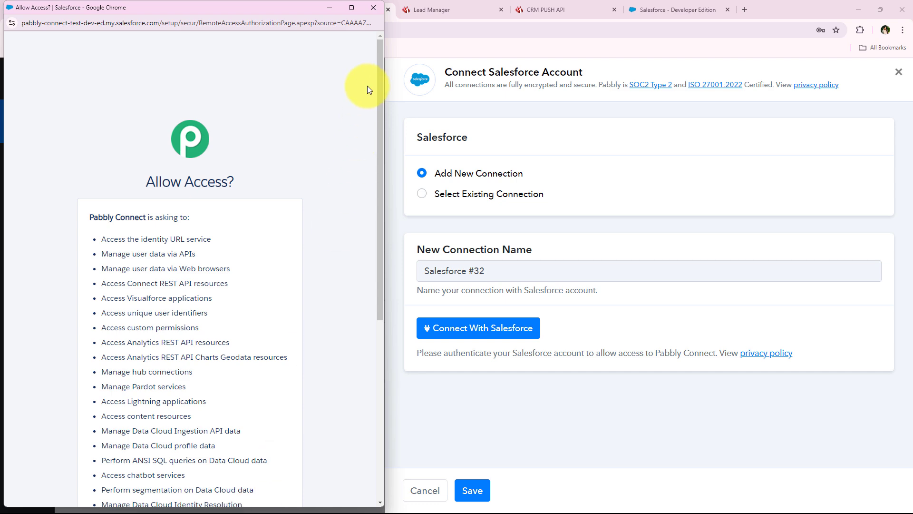
pyautogui.moveTo(379, 50); pyautogui.dragTo(377, 465)
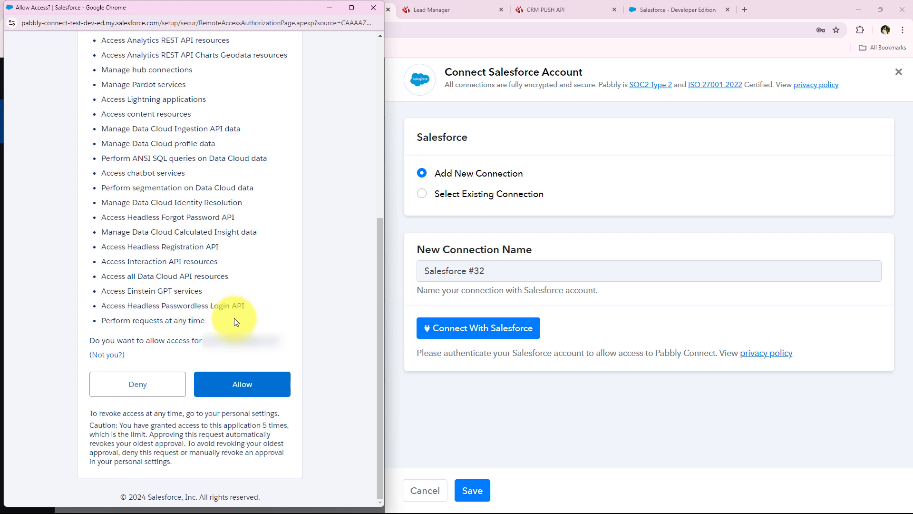
pyautogui.moveTo(229, 322); pyautogui.dragTo(102, 124)
pyautogui.click(284, 217)
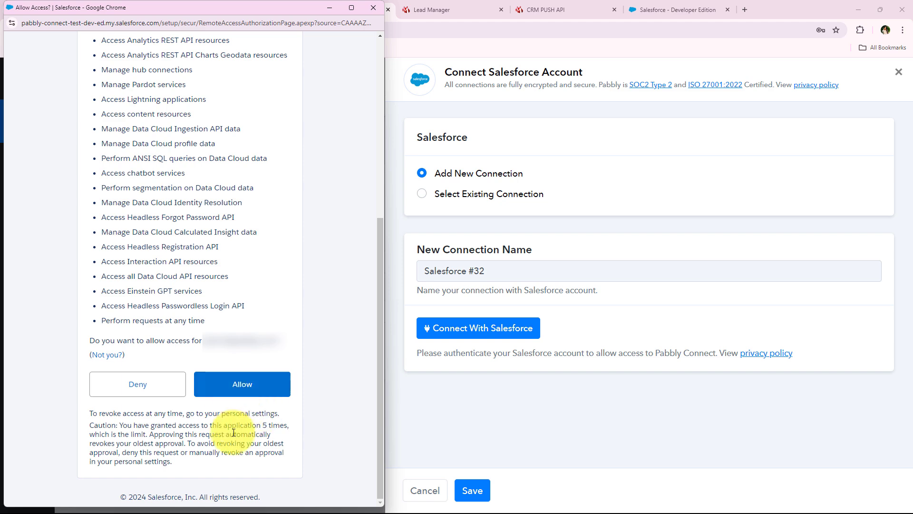
pyautogui.click(197, 393)
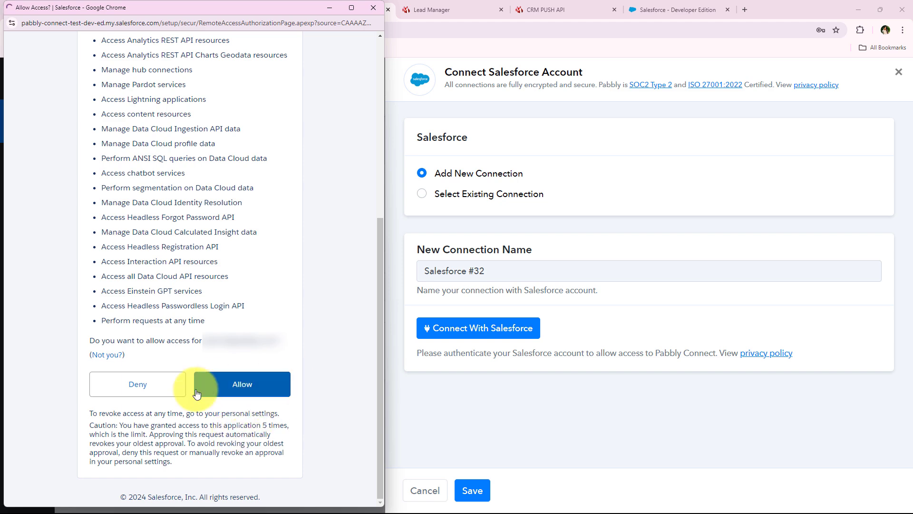
pyautogui.click(245, 387)
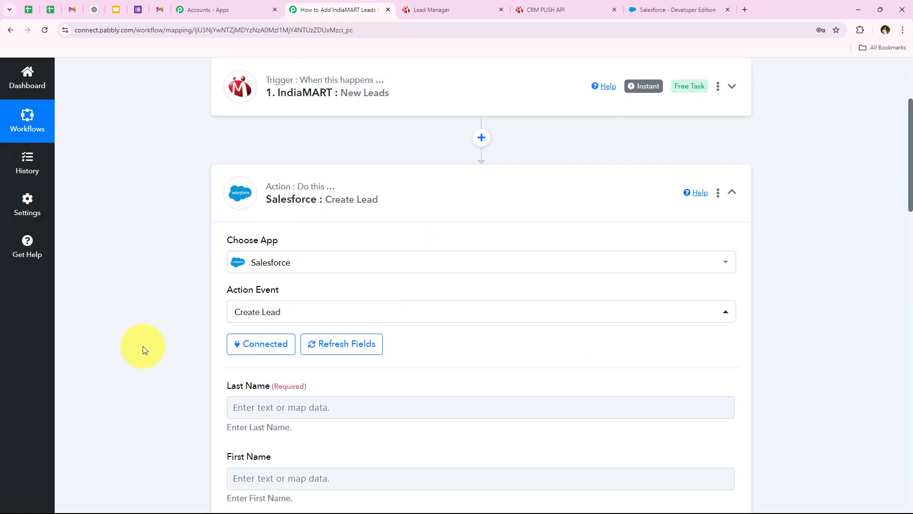
# Step: Examine the Create Lead fields, including last name, first name, company, phone and email, and check which are required
pyautogui.click(143, 348)
pyautogui.scroll(-1, 143, 348)
pyautogui.scroll(-1, 171, 357)
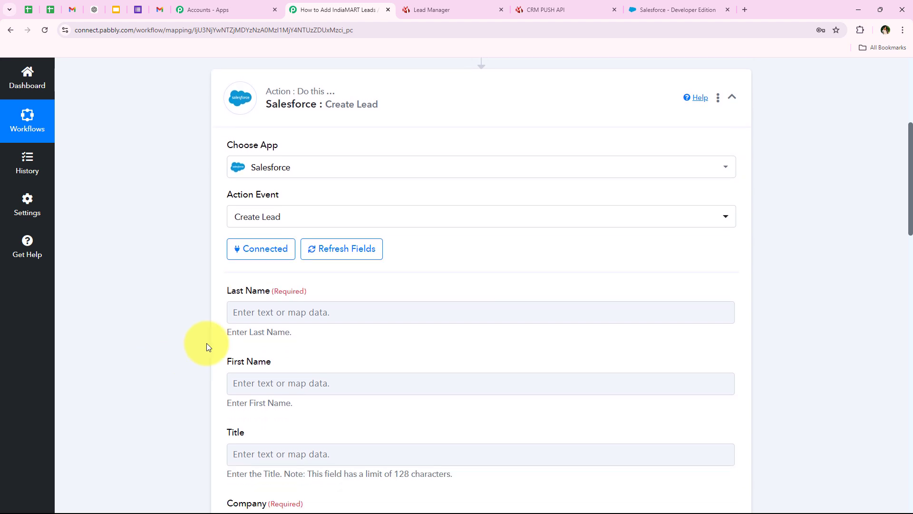
pyautogui.scroll(-2, 151, 321)
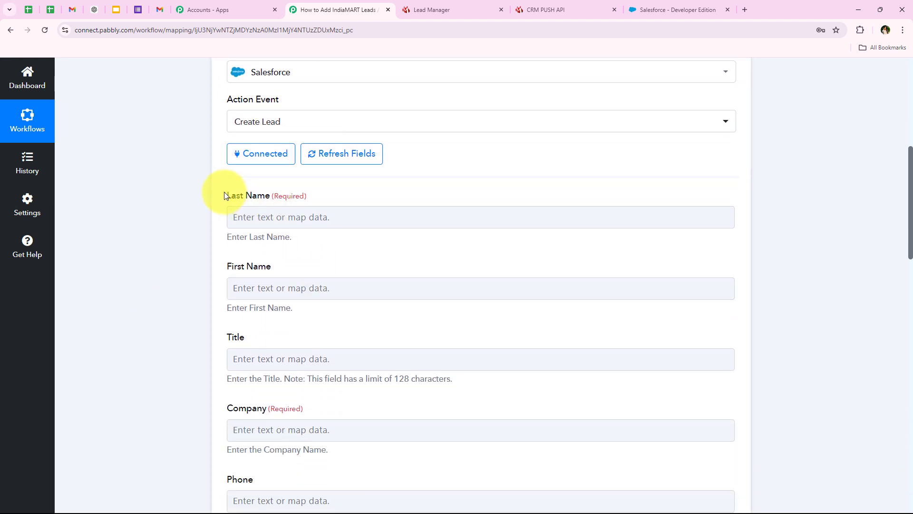
pyautogui.moveTo(225, 195); pyautogui.dragTo(270, 195)
pyautogui.moveTo(276, 267); pyautogui.dragTo(168, 265)
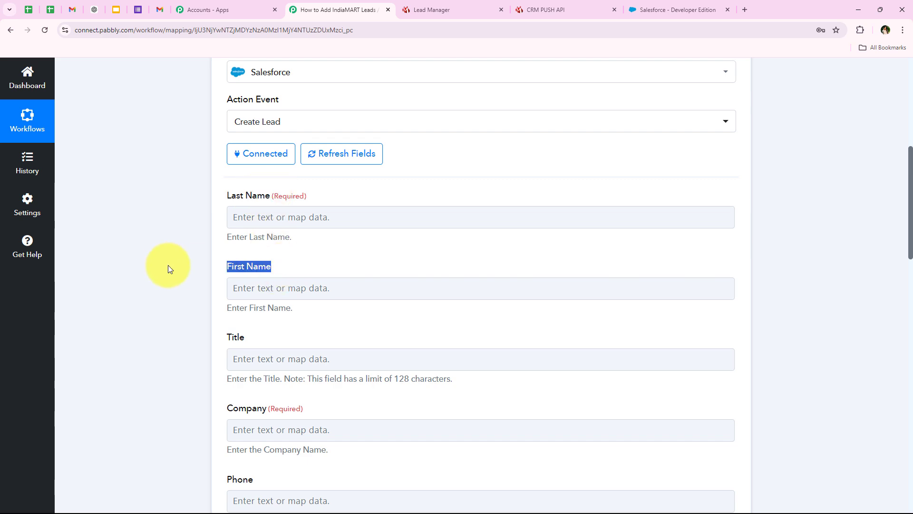
pyautogui.scroll(-1, 271, 350)
pyautogui.moveTo(227, 407); pyautogui.dragTo(266, 408)
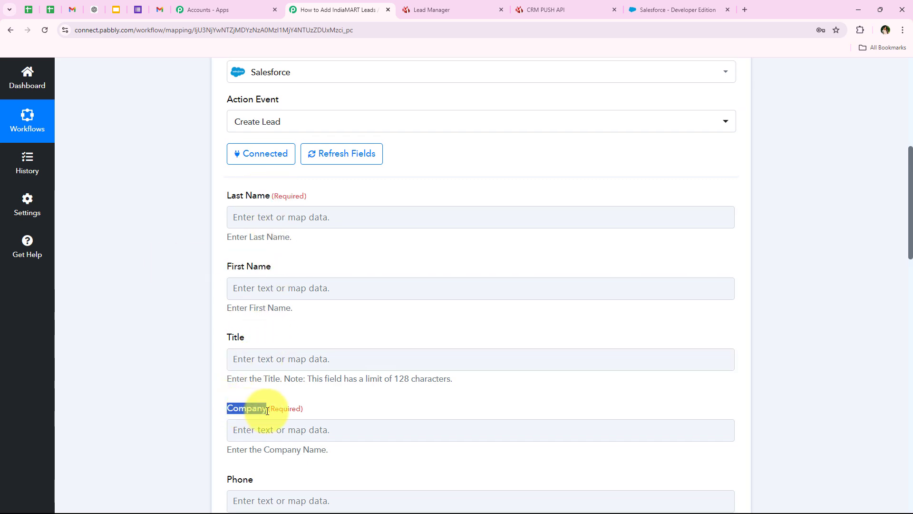
pyautogui.scroll(1, 330, 405)
pyautogui.scroll(-6, 129, 388)
pyautogui.scroll(7, 136, 378)
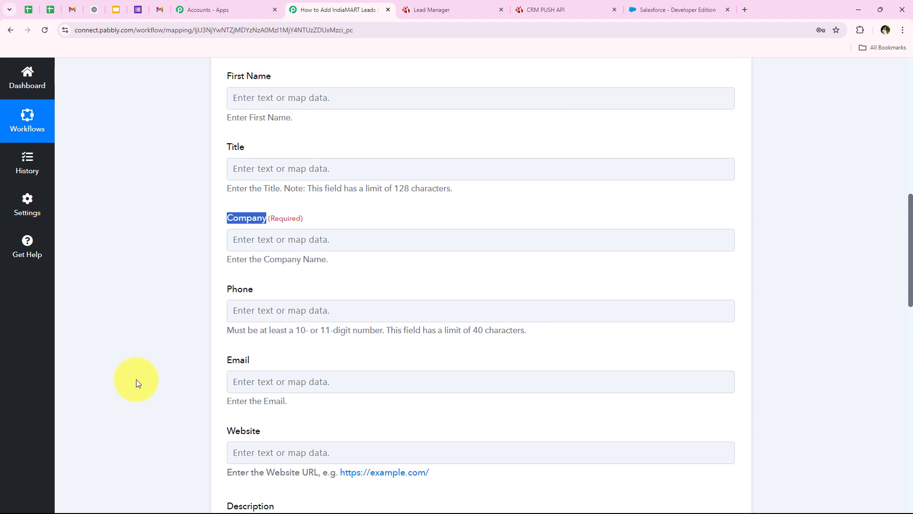
pyautogui.click(142, 370)
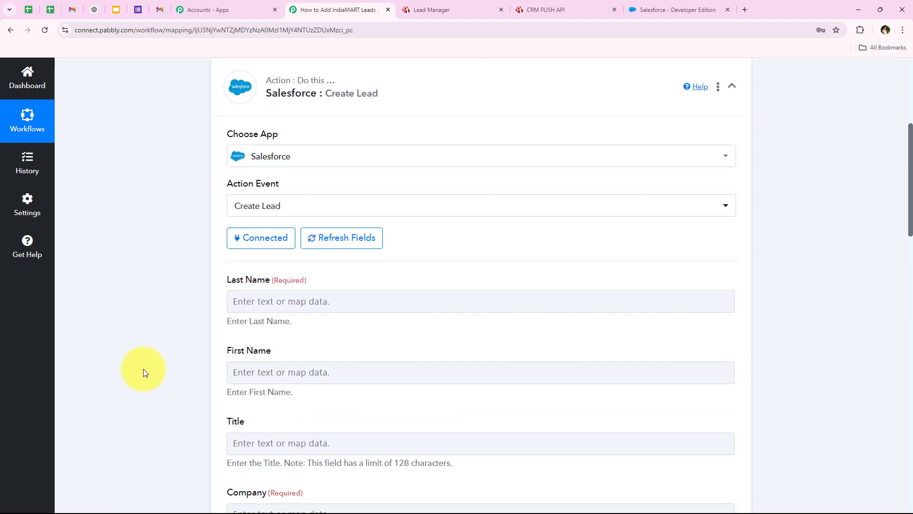
pyautogui.scroll(-2, 144, 369)
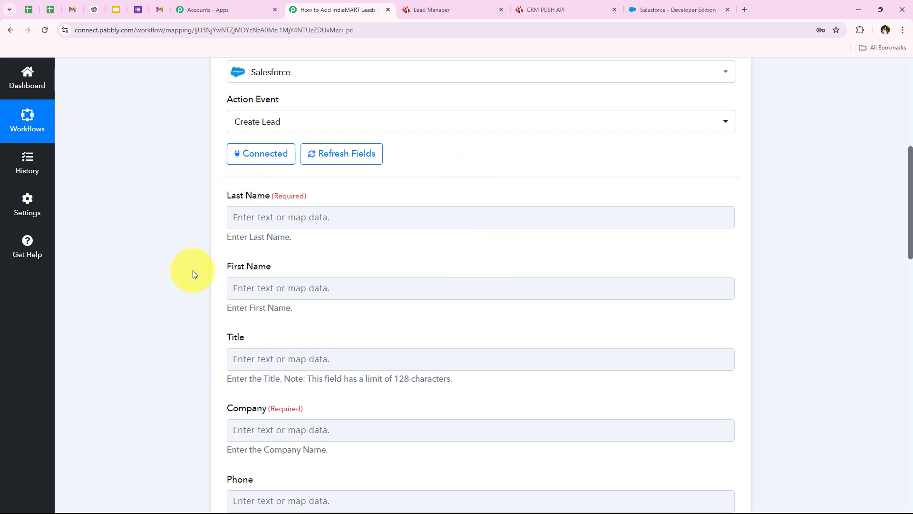
# Step: Open the data mapping for the Last Name field and examine the IndiaMART New Leads response values available
pyautogui.click(340, 217)
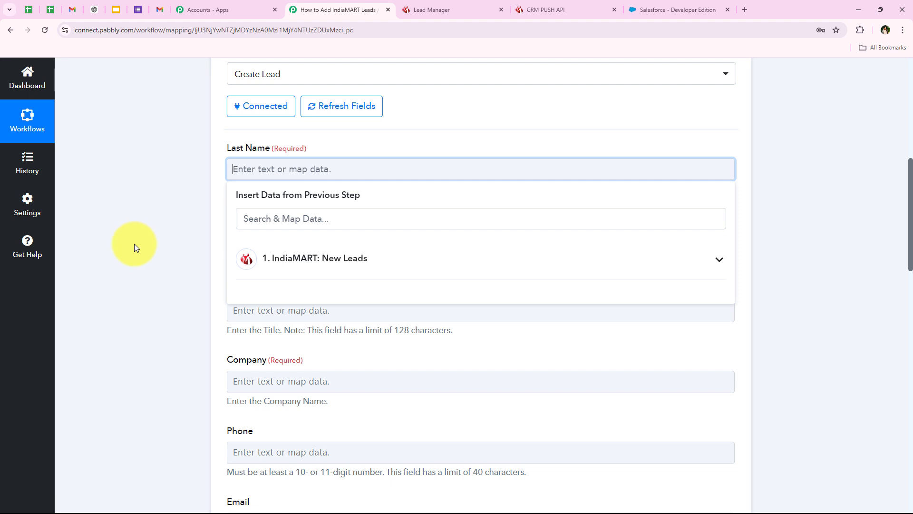
pyautogui.click(378, 261)
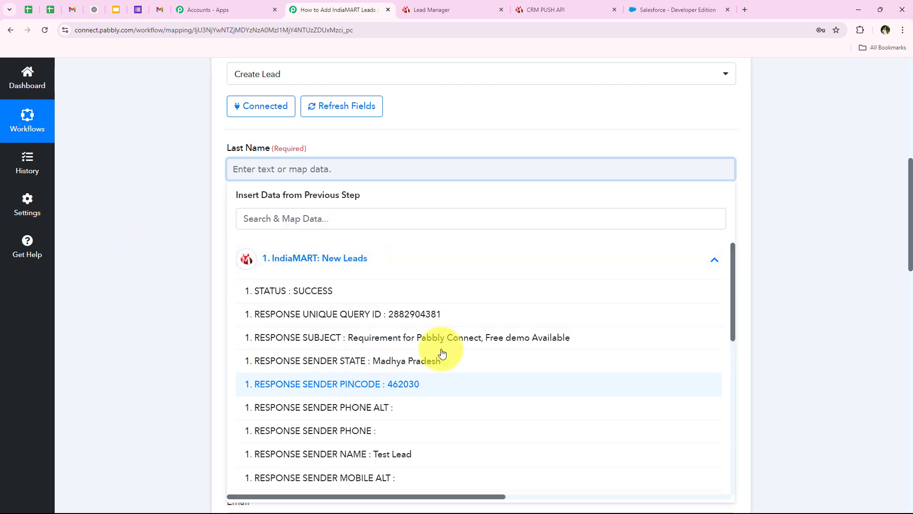
pyautogui.click(266, 271)
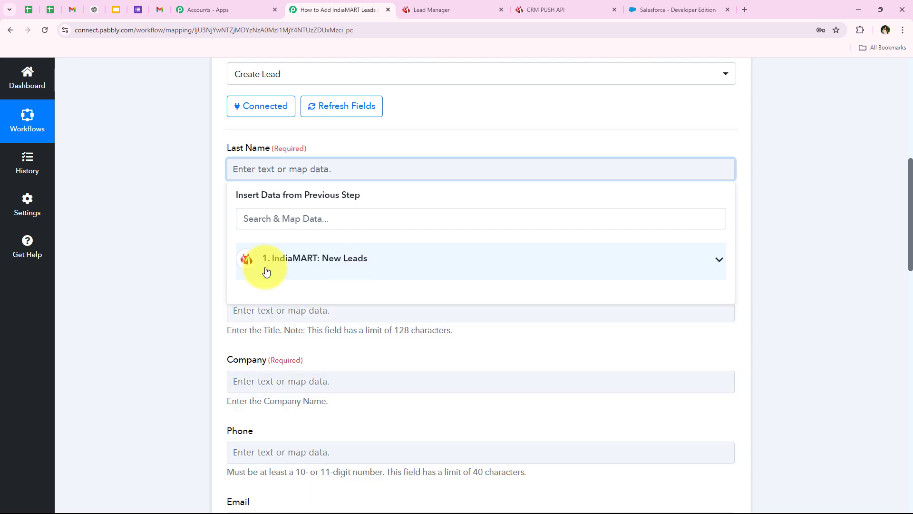
pyautogui.click(333, 257)
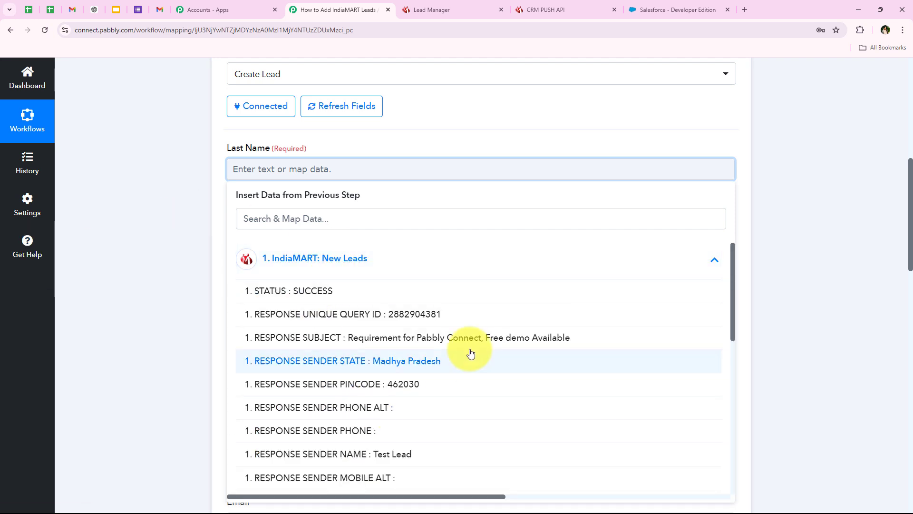
pyautogui.click(312, 272)
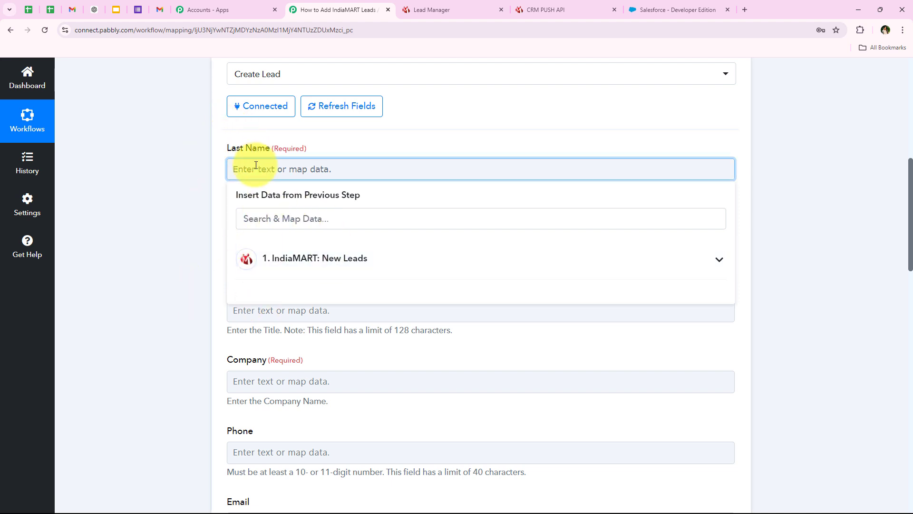
# Step: Enter Lead as a fixed Last Name, and replace it with the mapped sender name from the IndiaMART response
pyautogui.write('Lead')
pyautogui.doubleClick(256, 165)
pyautogui.click(312, 256)
pyautogui.click(304, 222)
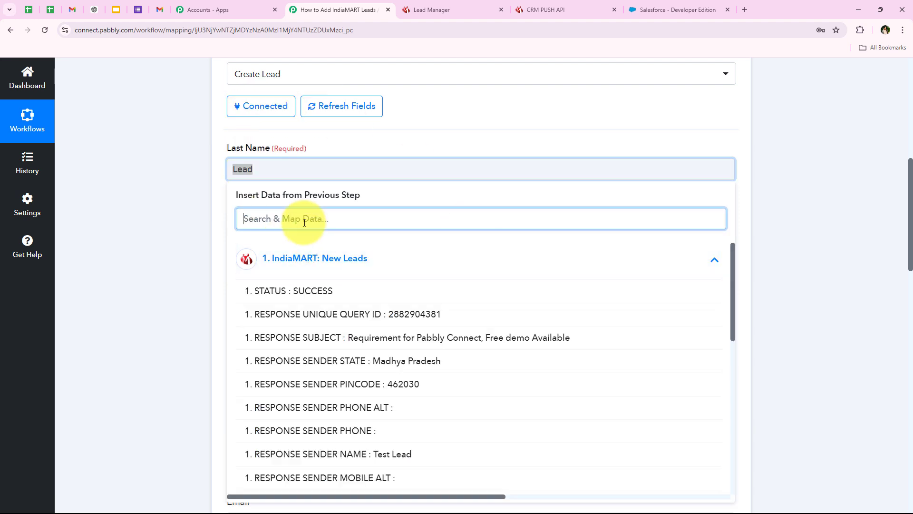
pyautogui.write('n')
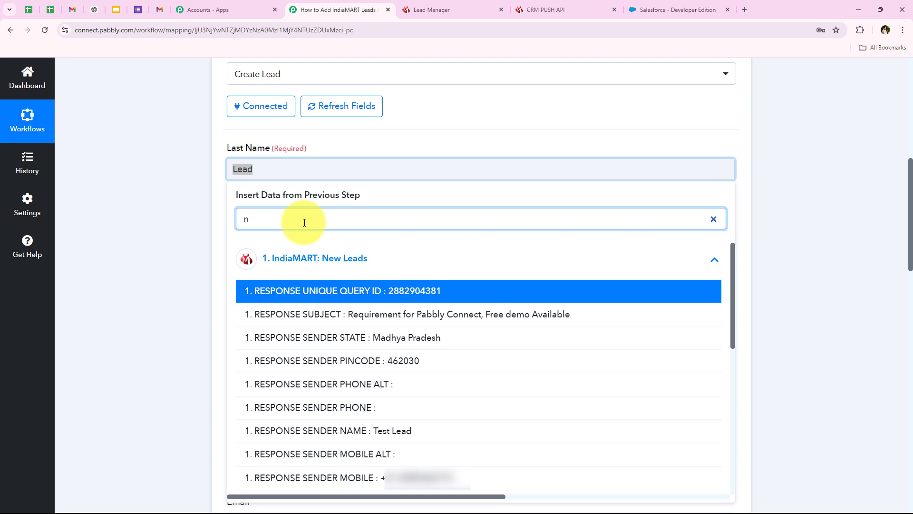
pyautogui.write('ame')
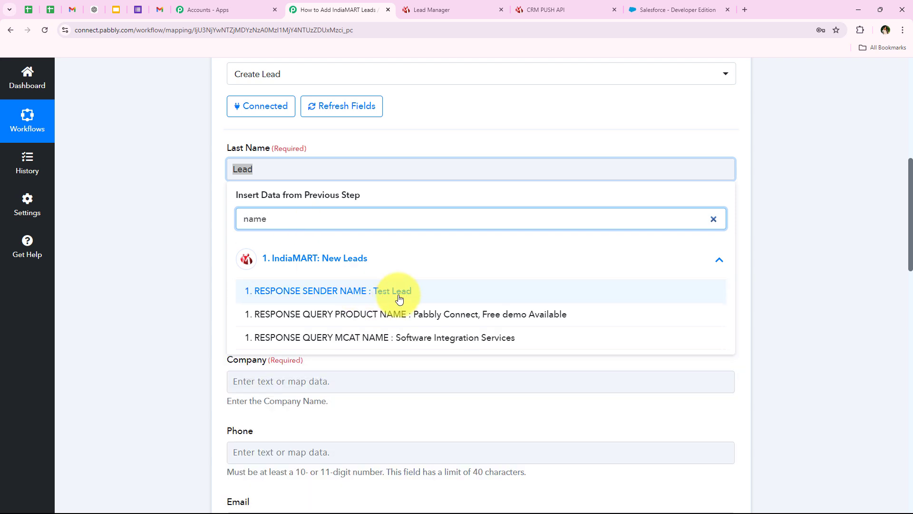
pyautogui.click(399, 298)
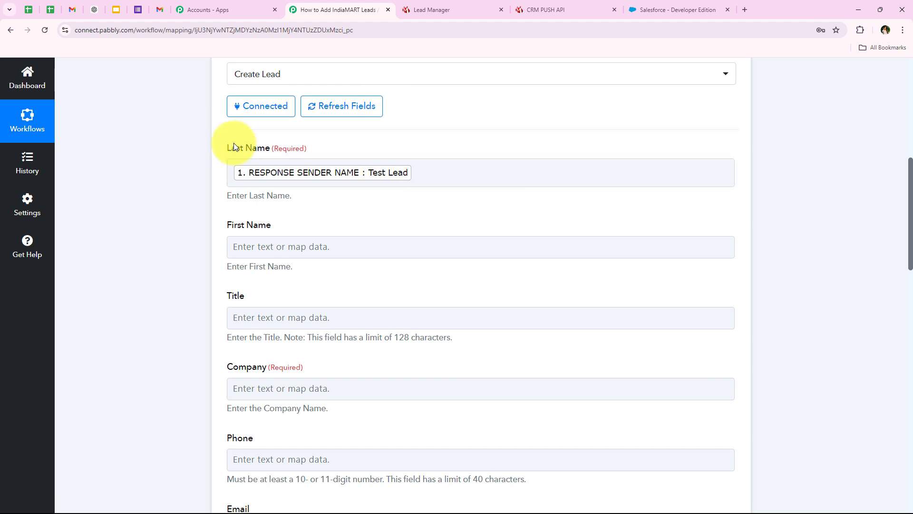
# Step: Clear the mapped sender name from the Last Name field of the Create Lead action
pyautogui.moveTo(228, 146); pyautogui.dragTo(272, 148)
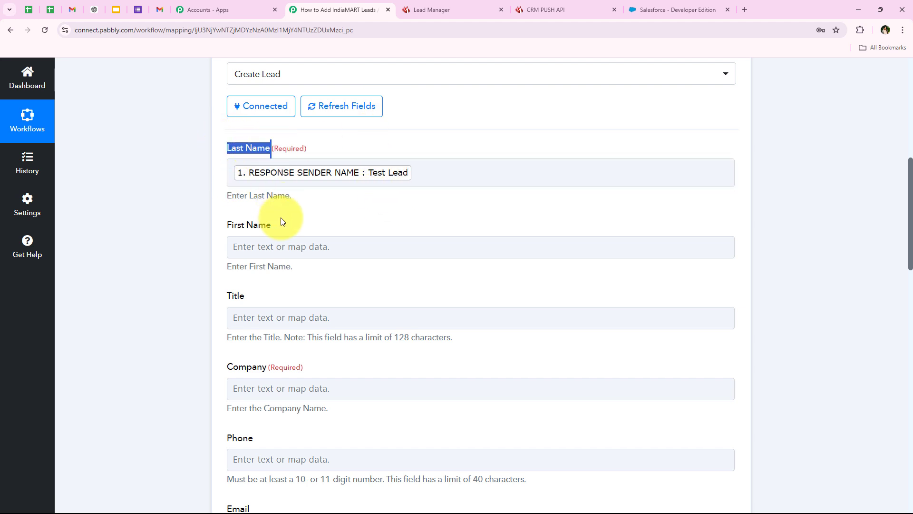
pyautogui.moveTo(275, 226); pyautogui.dragTo(210, 234)
pyautogui.click(211, 233)
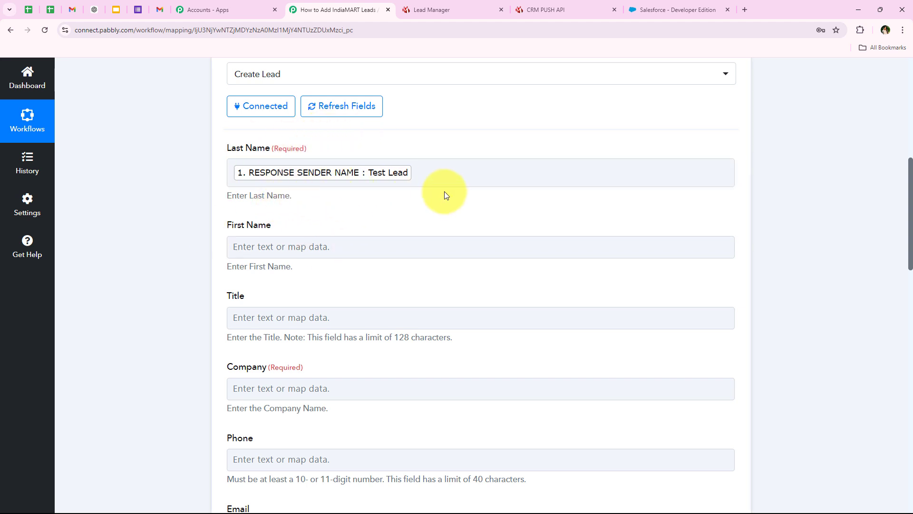
pyautogui.click(426, 176)
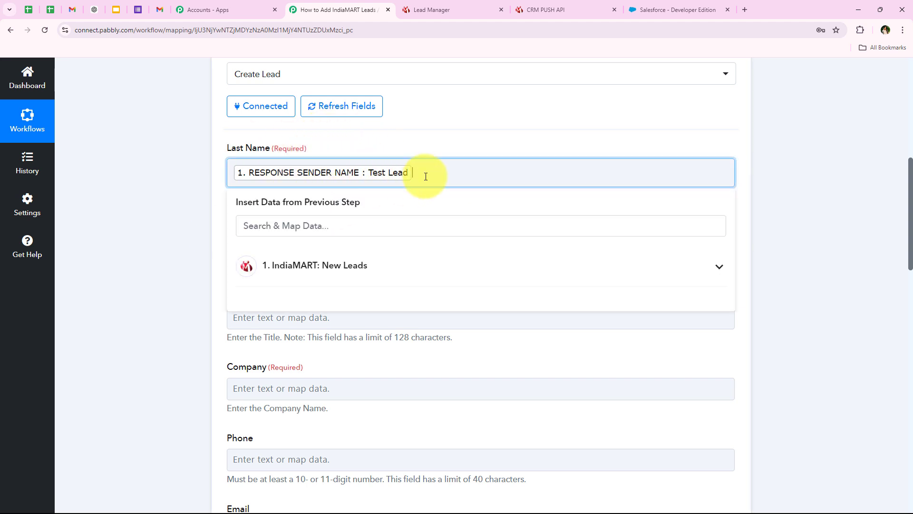
pyautogui.press('BackSpace')
pyautogui.click(177, 281)
# Step: Insert a Text Formatter (Pabbly) action between the IndiaMART trigger and the Salesforce action
pyautogui.scroll(7, 175, 281)
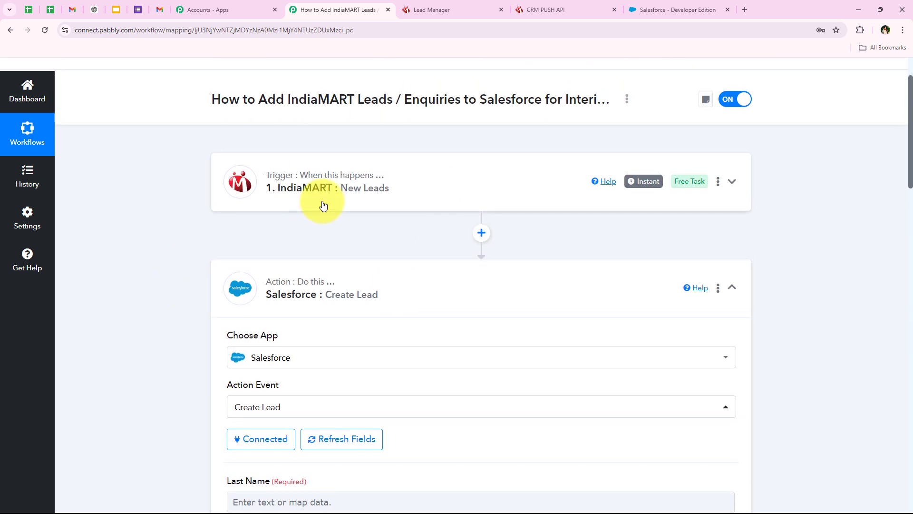
pyautogui.click(481, 233)
pyautogui.scroll(-2, 324, 295)
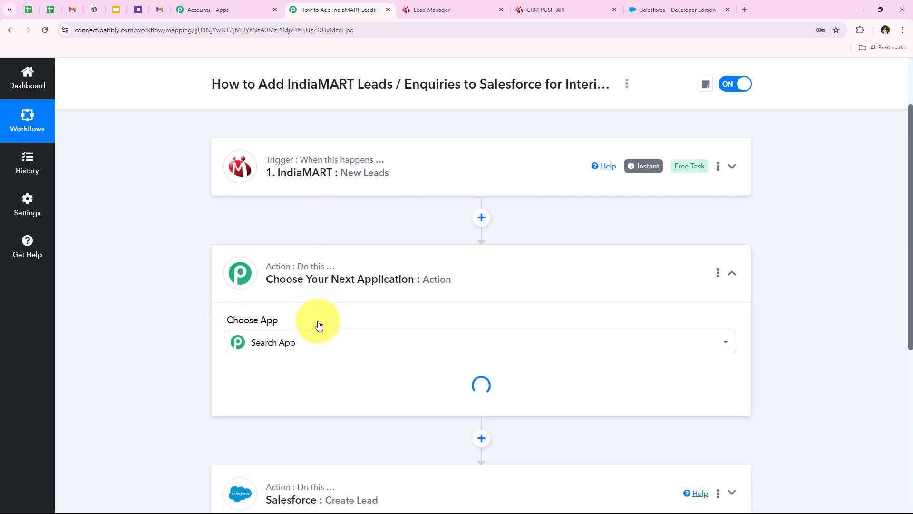
pyautogui.write('Text')
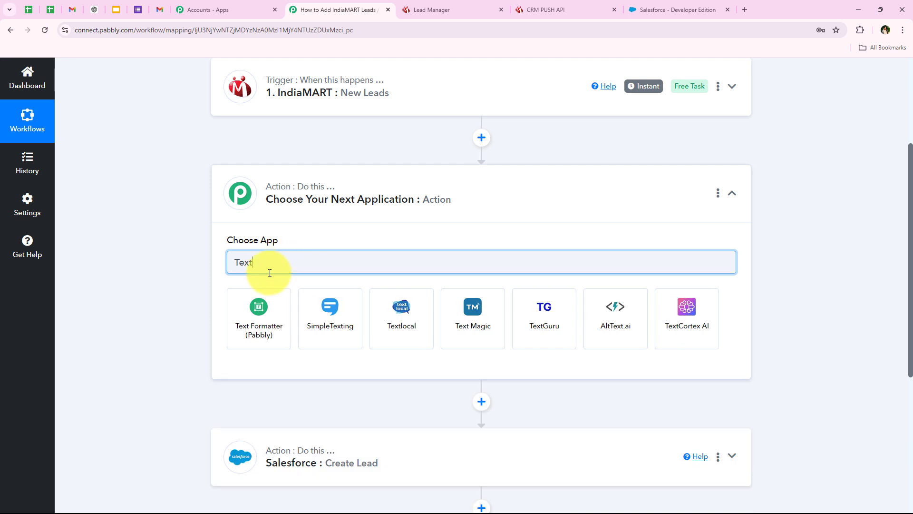
pyautogui.click(257, 310)
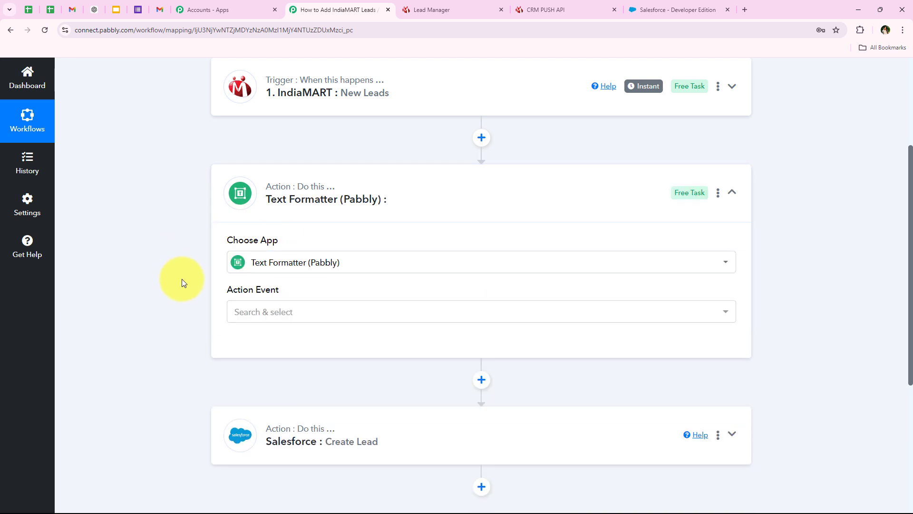
# Step: Set the Text Formatter's action event to Split Text and connect it
pyautogui.click(284, 312)
pyautogui.scroll(-1, 412, 212)
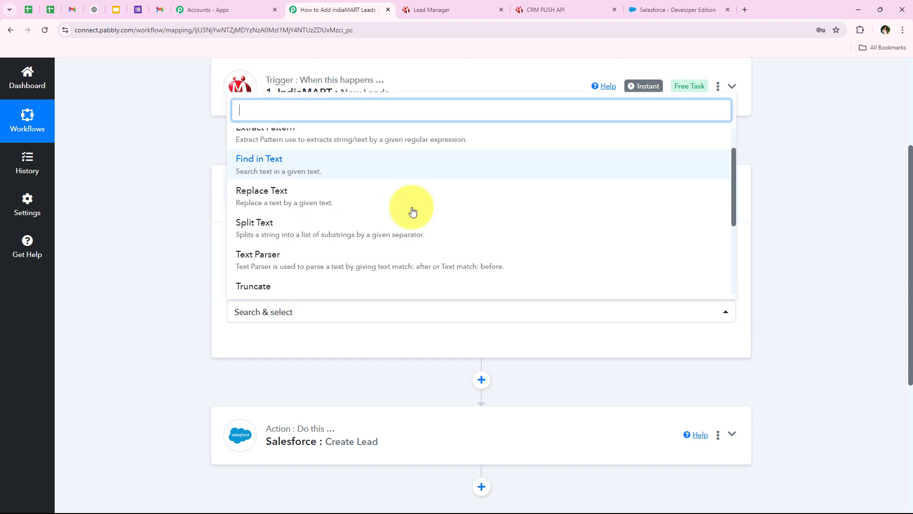
pyautogui.click(274, 227)
pyautogui.click(245, 343)
# Step: Map the sender name from the IndiaMART New Leads response as the text to split
pyautogui.scroll(-3, 215, 331)
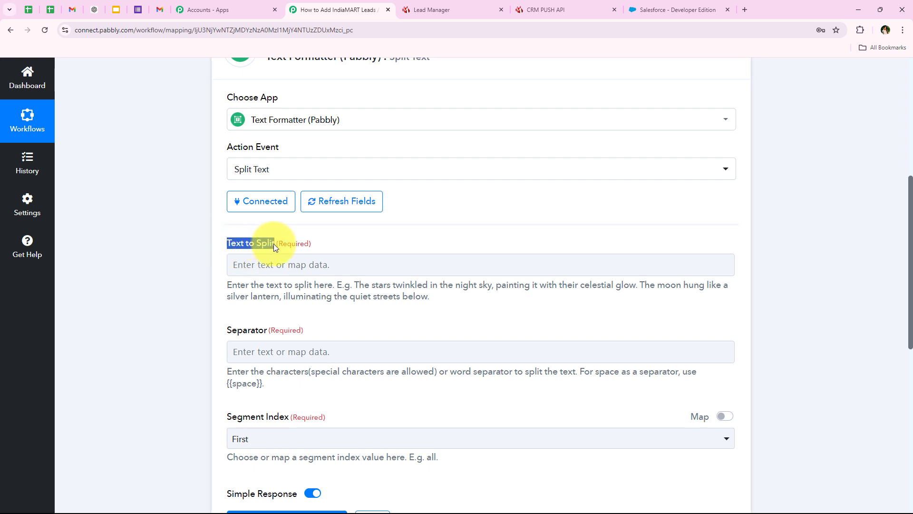
pyautogui.click(260, 265)
pyautogui.click(285, 311)
pyautogui.write('name')
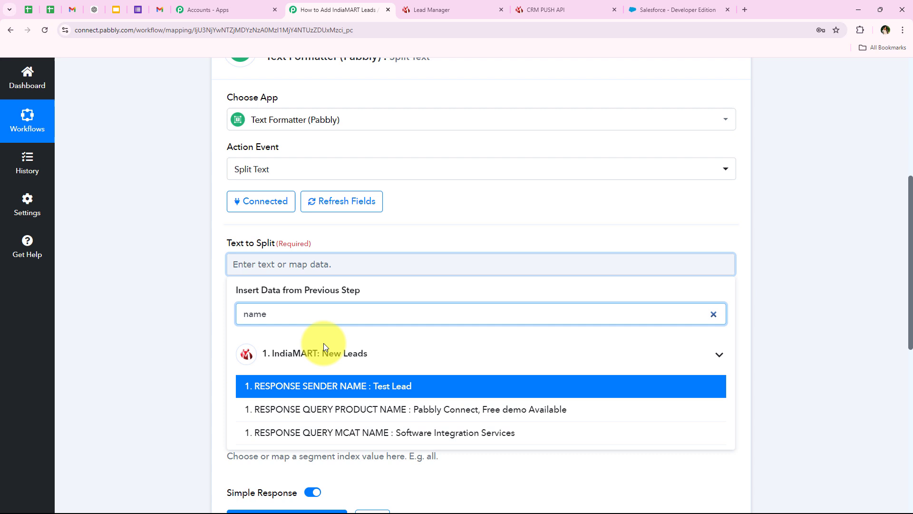
pyautogui.click(375, 385)
pyautogui.click(160, 305)
# Step: Set the separator to {{space}}, copied from the field's help text without the trailing period
pyautogui.scroll(-2, 213, 304)
pyautogui.scroll(-1, 213, 309)
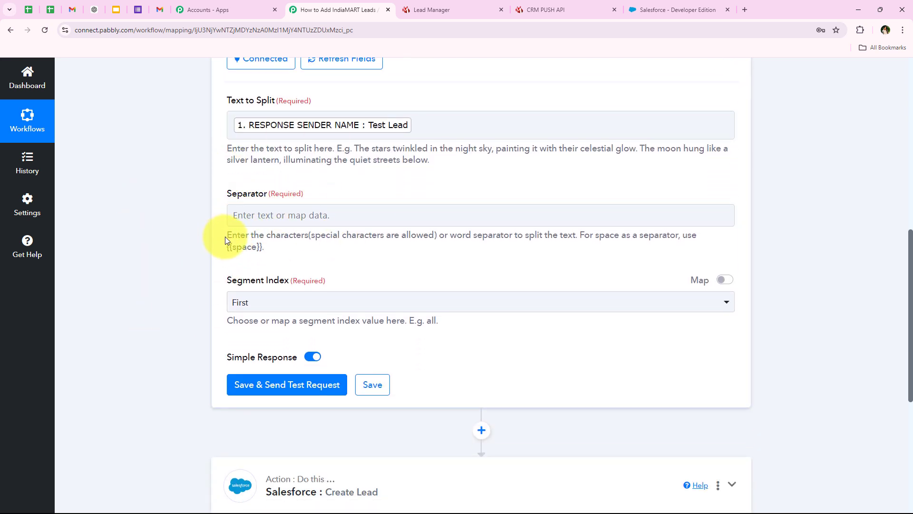
pyautogui.moveTo(227, 236); pyautogui.dragTo(584, 241)
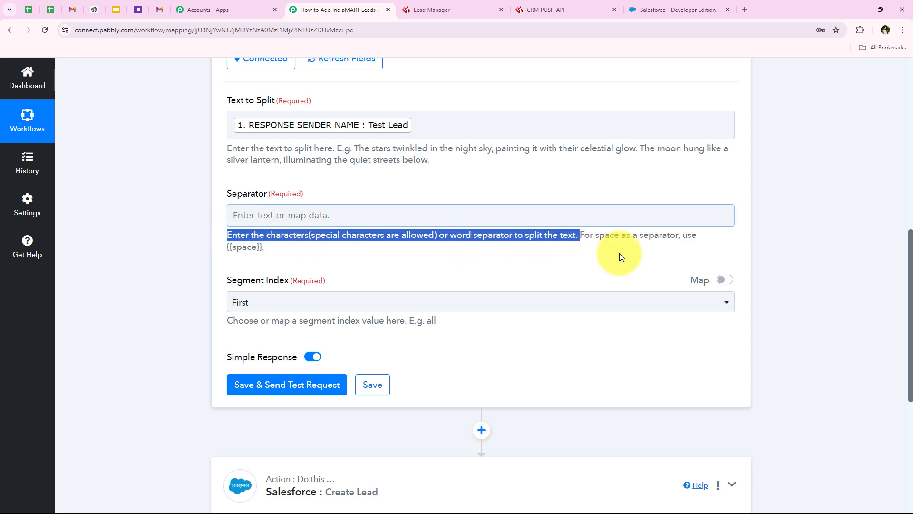
pyautogui.moveTo(264, 247); pyautogui.dragTo(228, 246)
pyautogui.hotkey('ctrl', 'c')
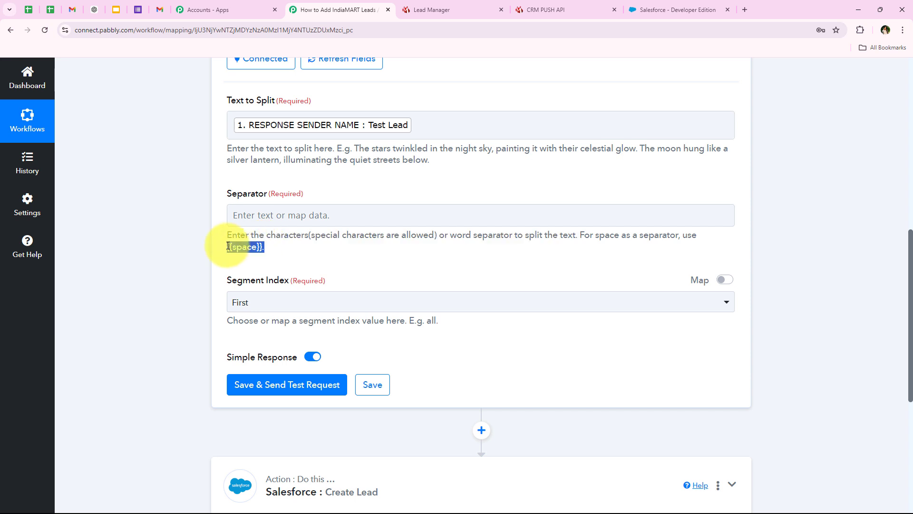
pyautogui.click(259, 216)
pyautogui.hotkey('ctrl', 'v')
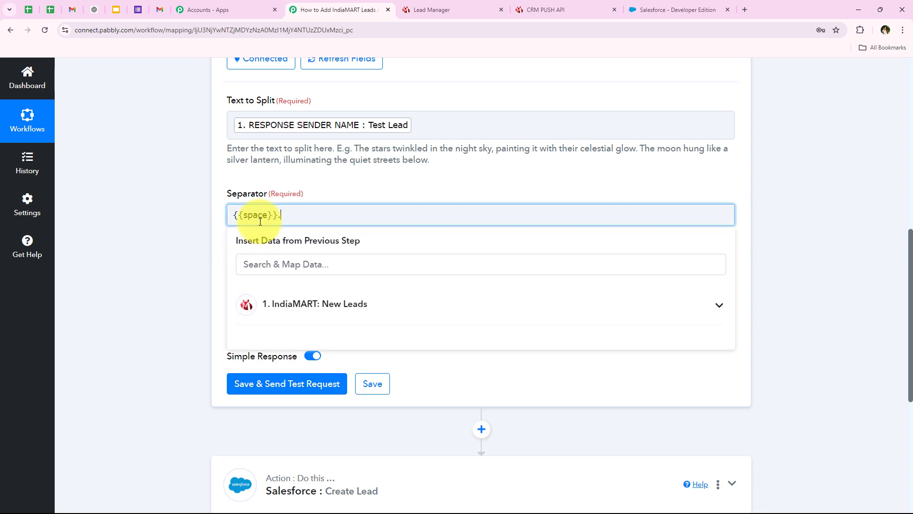
pyautogui.click(225, 213)
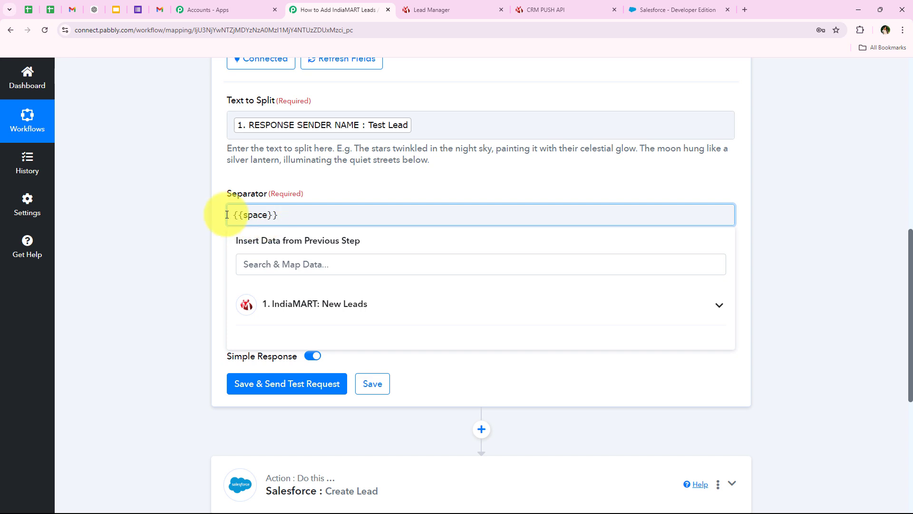
# Step: Set the segment index to All and send a test request, checking how the sender name is split
pyautogui.scroll(-1, 175, 257)
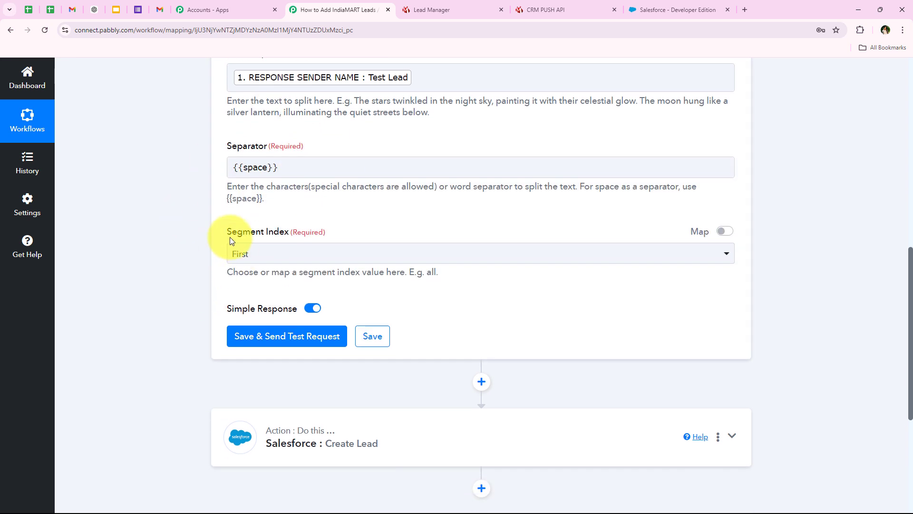
pyautogui.moveTo(282, 232); pyautogui.dragTo(289, 231)
pyautogui.click(292, 252)
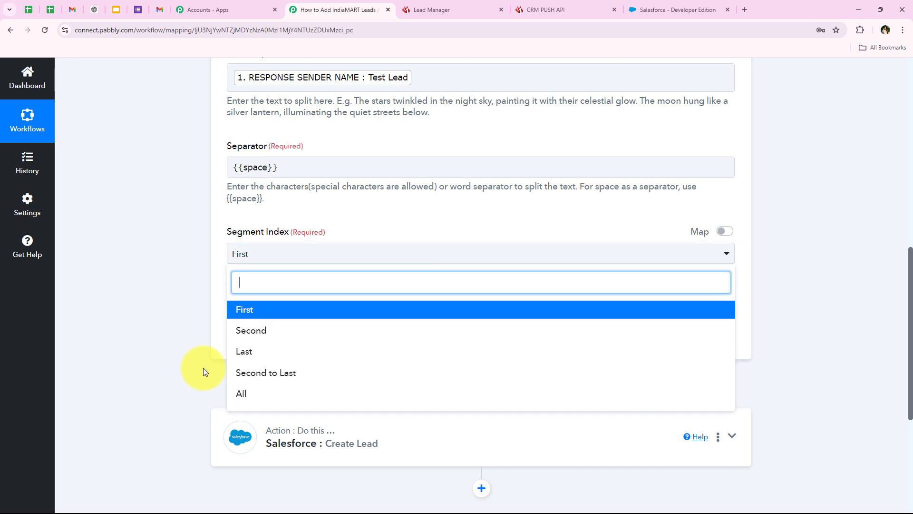
pyautogui.click(269, 392)
pyautogui.click(239, 332)
pyautogui.scroll(-3, 205, 319)
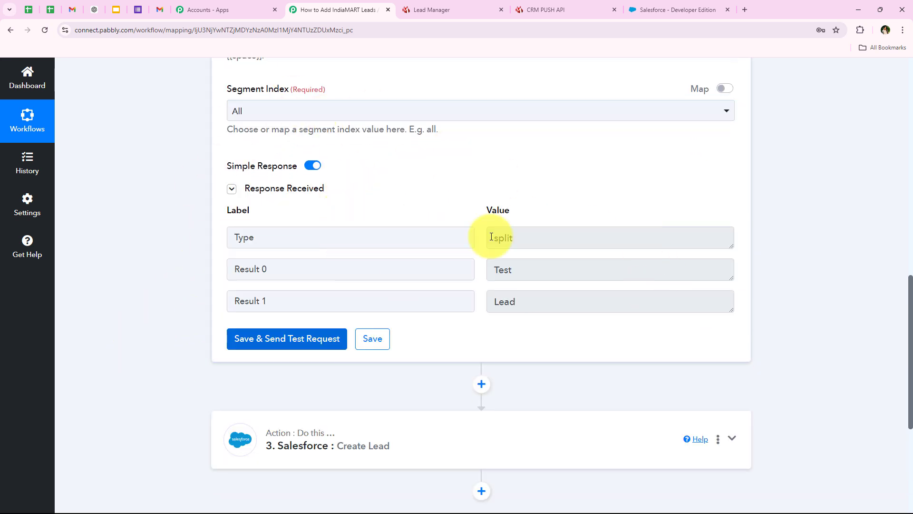
pyautogui.moveTo(587, 270); pyautogui.dragTo(481, 273)
pyautogui.moveTo(601, 303); pyautogui.dragTo(279, 304)
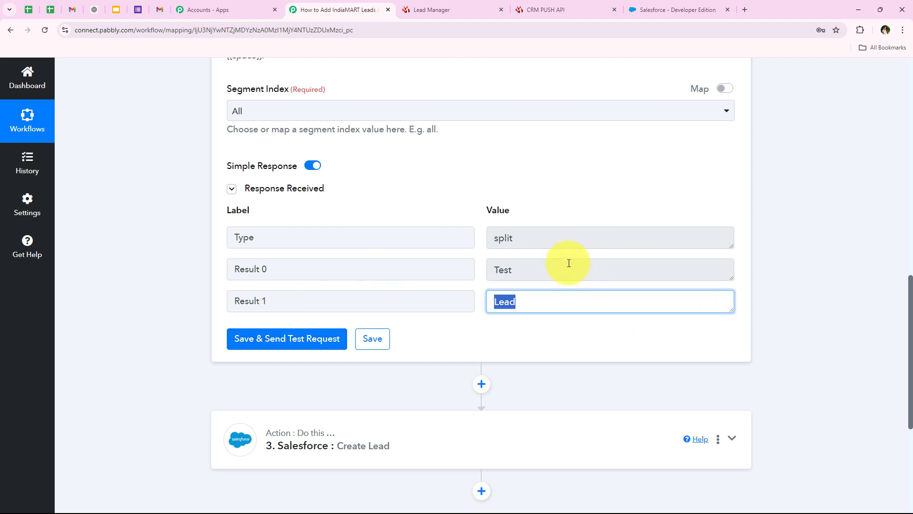
pyautogui.moveTo(574, 270); pyautogui.dragTo(474, 271)
pyautogui.moveTo(546, 297); pyautogui.dragTo(478, 329)
pyautogui.click(479, 329)
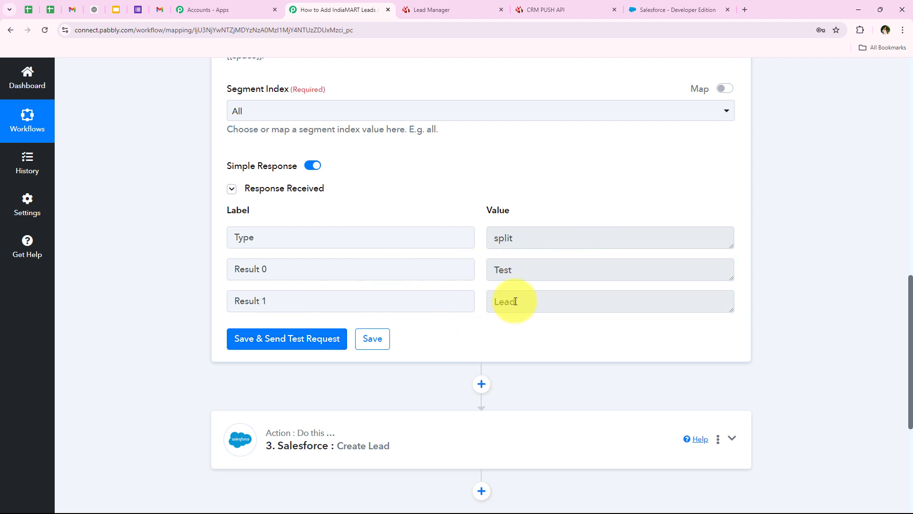
# Step: Map the Salesforce Create Lead Last Name field to Result 1 of the Split Text step
pyautogui.click(336, 459)
pyautogui.scroll(6, 261, 321)
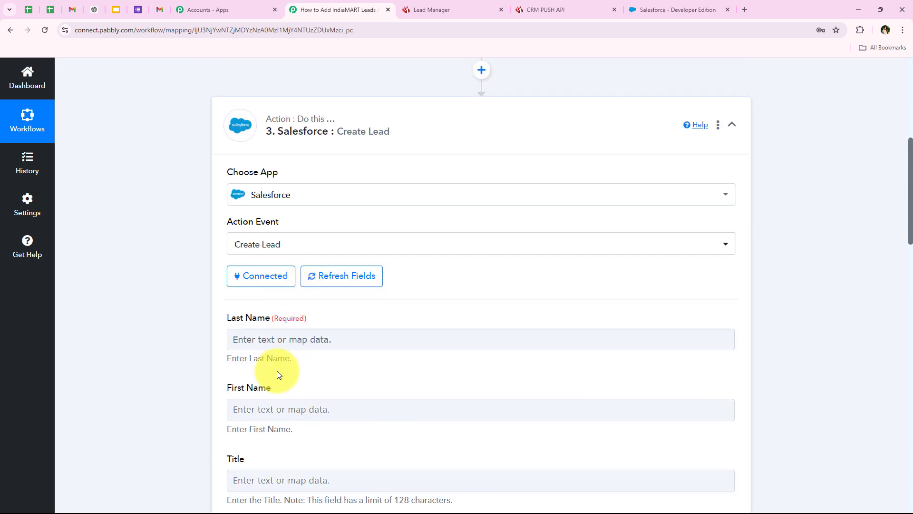
pyautogui.click(259, 339)
pyautogui.scroll(-3, 181, 350)
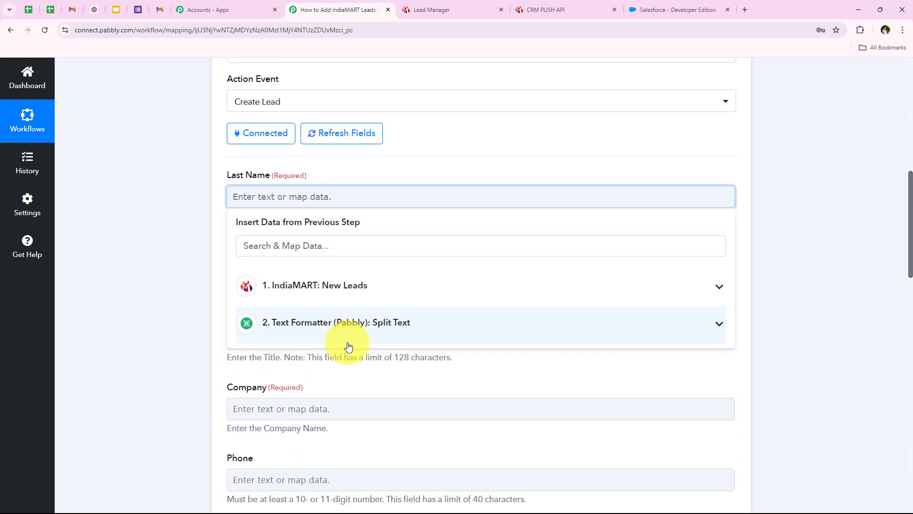
pyautogui.click(388, 333)
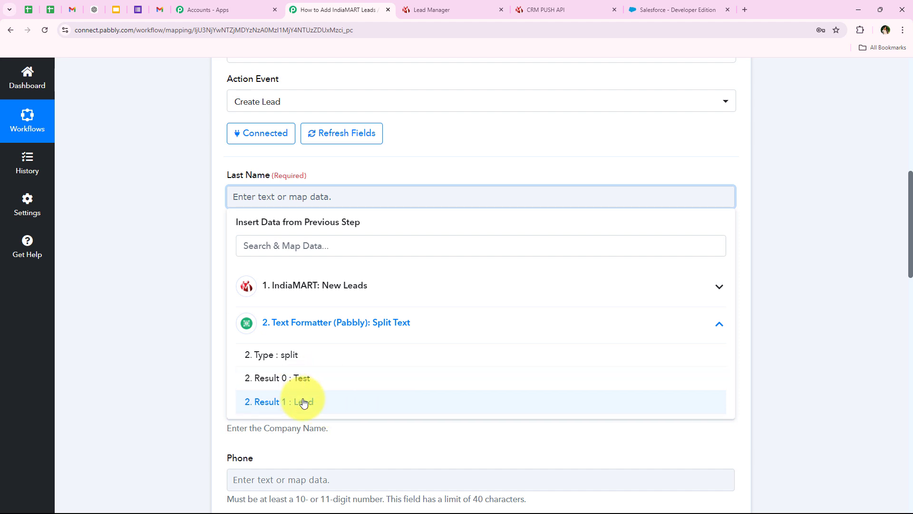
pyautogui.click(344, 409)
pyautogui.click(205, 262)
# Step: Map the First Name field to Result 0 of the Split Text step
pyautogui.click(347, 257)
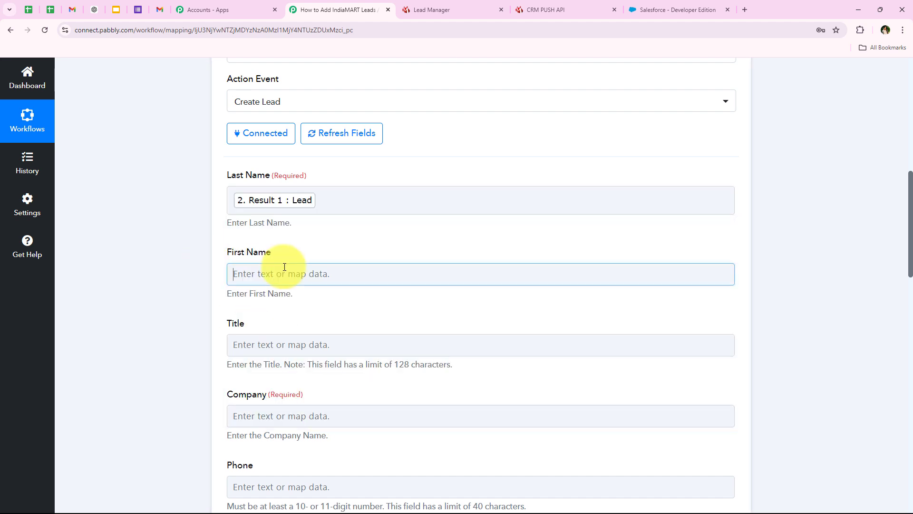
pyautogui.scroll(-1, 176, 293)
pyautogui.click(309, 307)
pyautogui.click(291, 357)
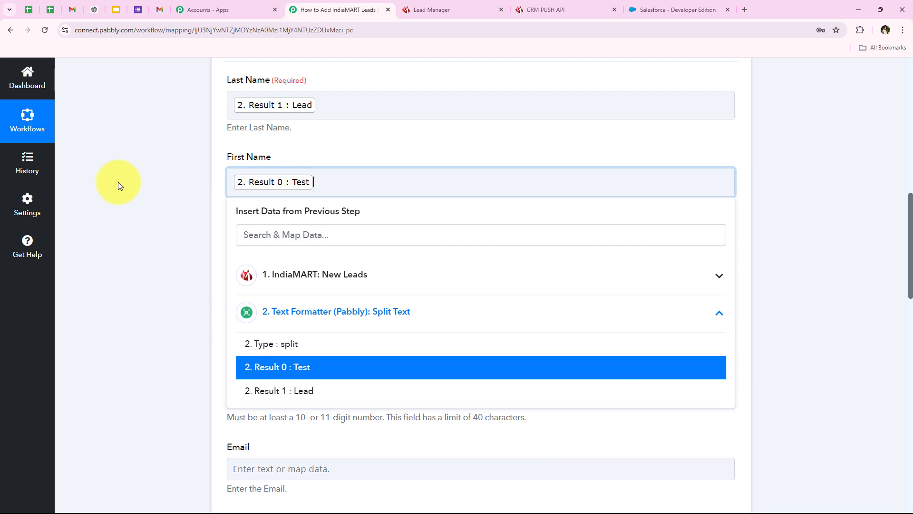
pyautogui.scroll(2, 241, 292)
# Step: Leave the Title empty and map the Company field to the sender company from the IndiaMART response
pyautogui.scroll(-4, 170, 265)
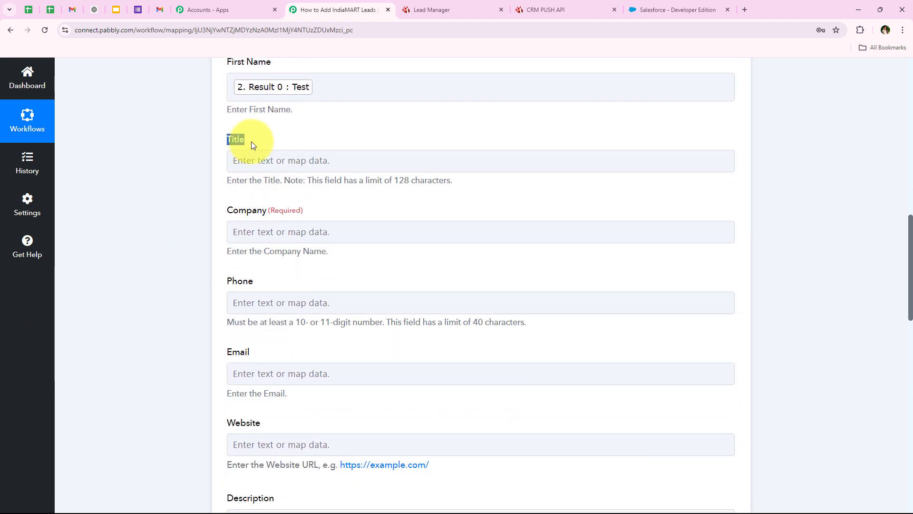
pyautogui.click(287, 163)
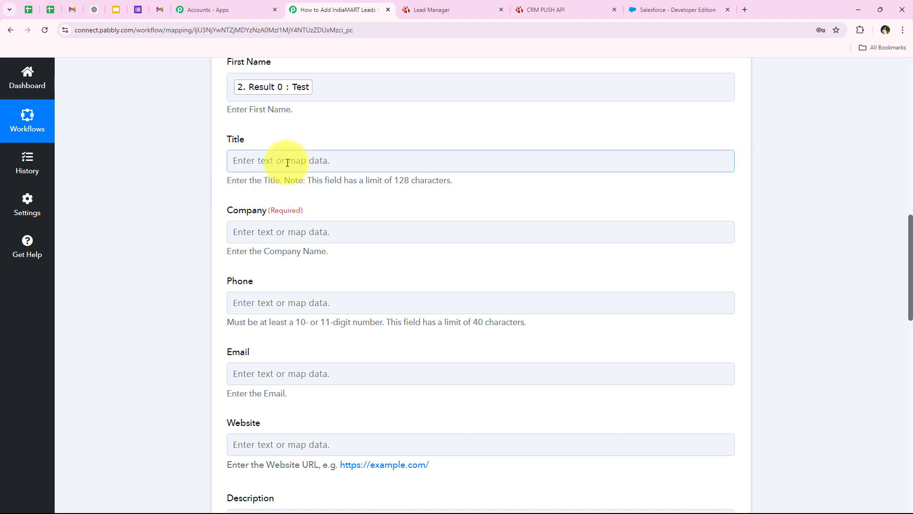
pyautogui.click(183, 229)
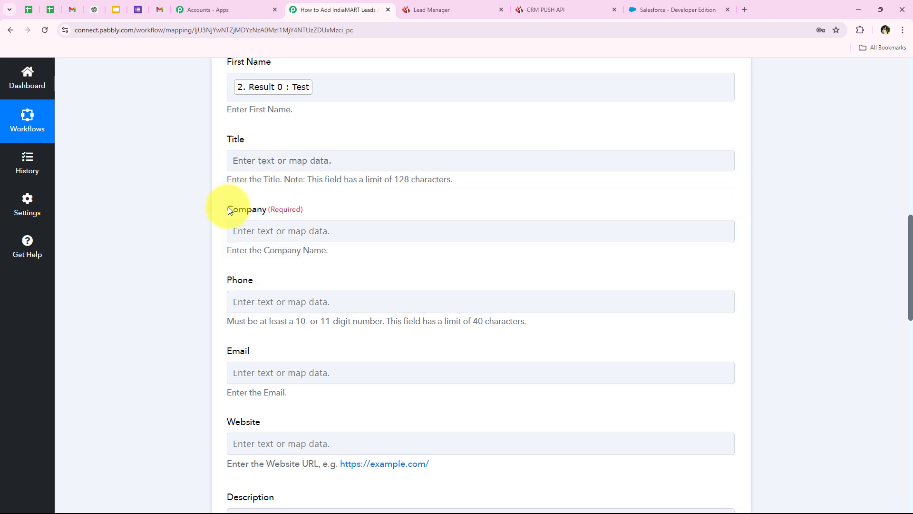
pyautogui.click(247, 232)
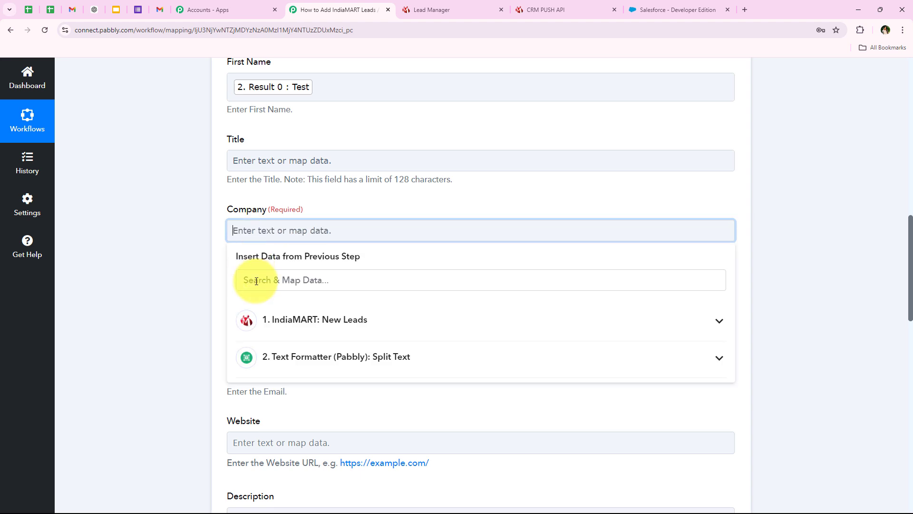
pyautogui.write('com')
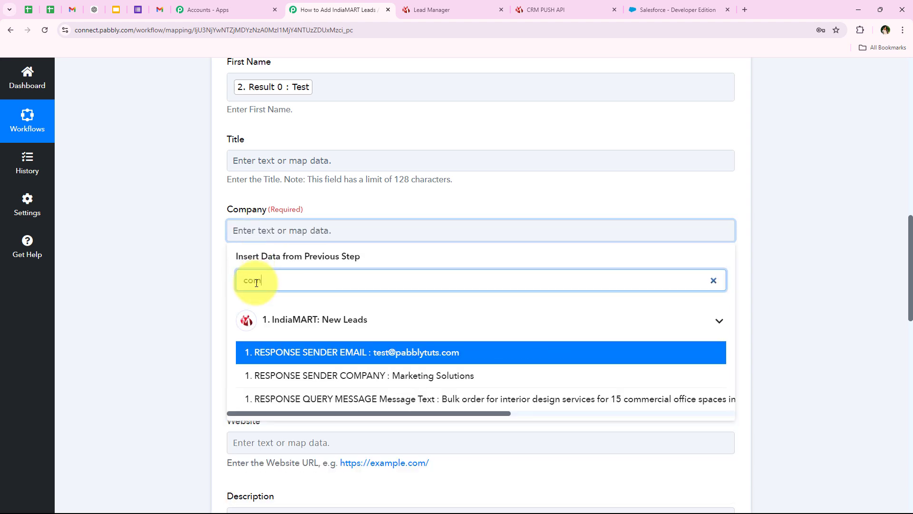
pyautogui.click(474, 376)
pyautogui.click(195, 194)
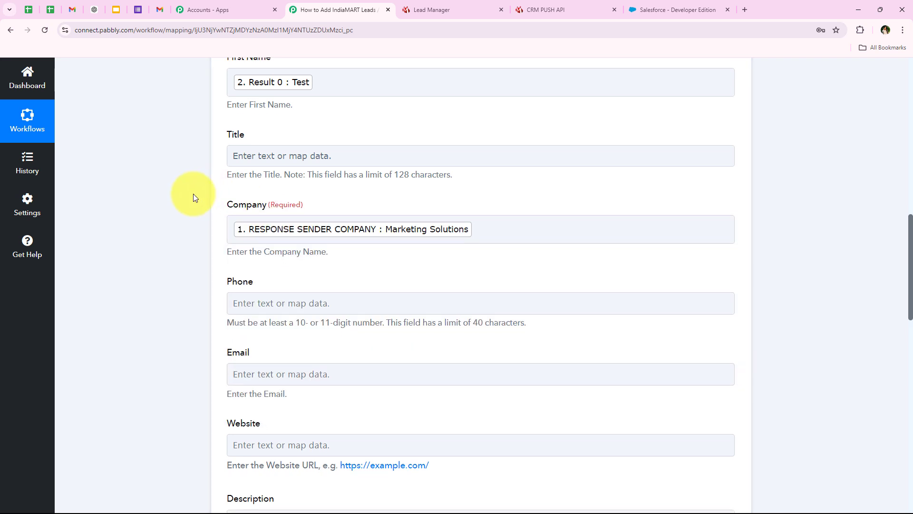
# Step: Map the Phone field to the sender mobile value from the IndiaMART response
pyautogui.scroll(-5, 136, 234)
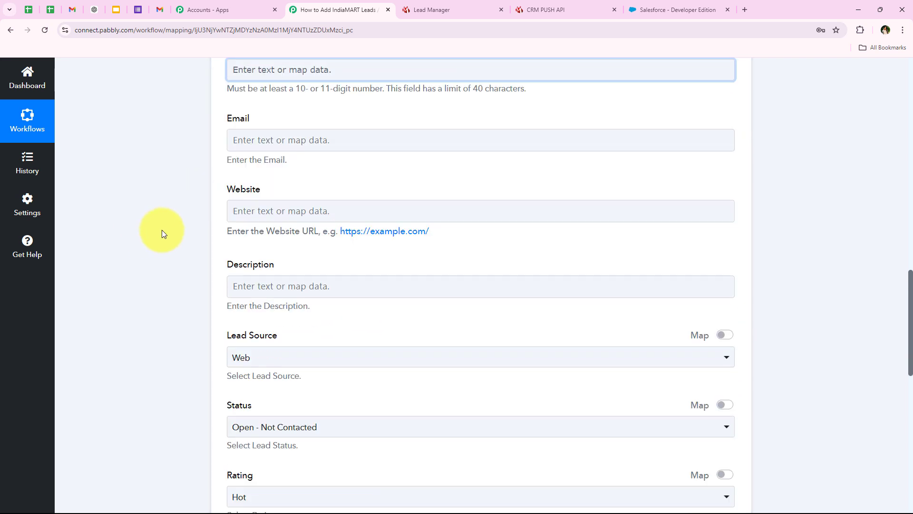
pyautogui.scroll(1, 162, 229)
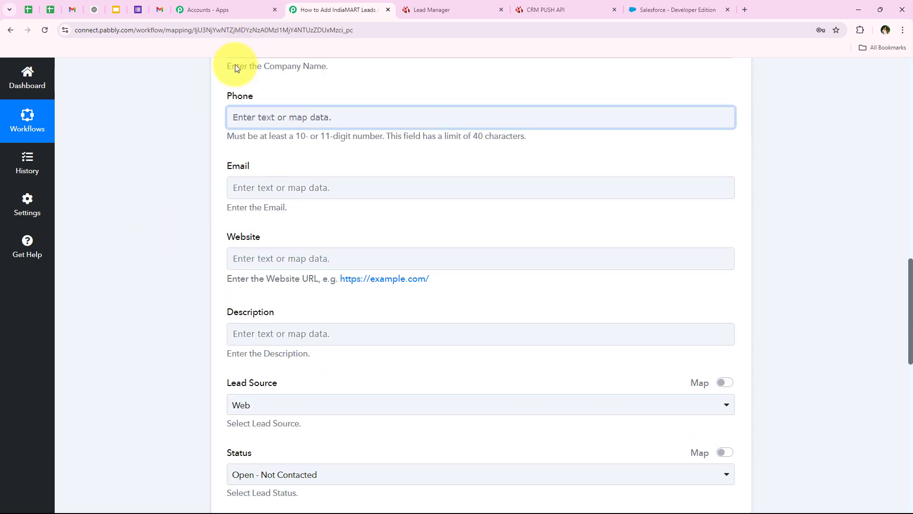
pyautogui.click(261, 117)
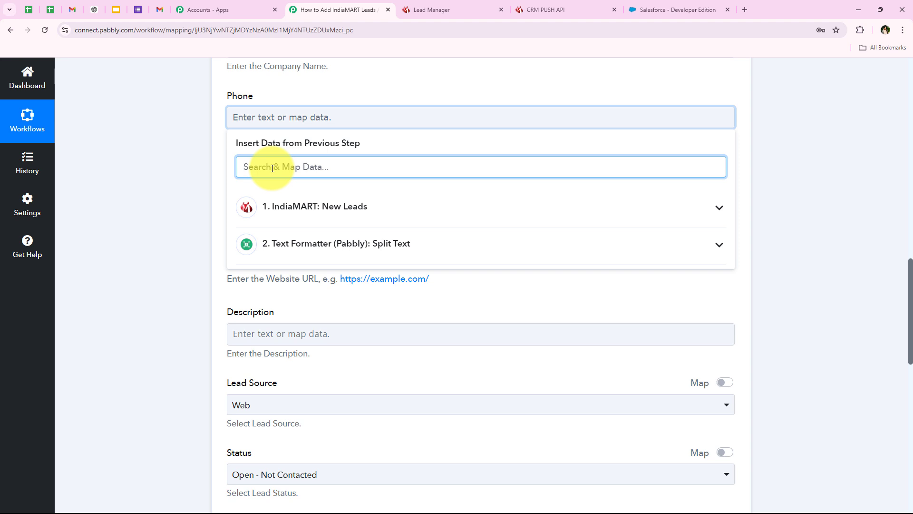
pyautogui.write('mo')
pyautogui.click(352, 286)
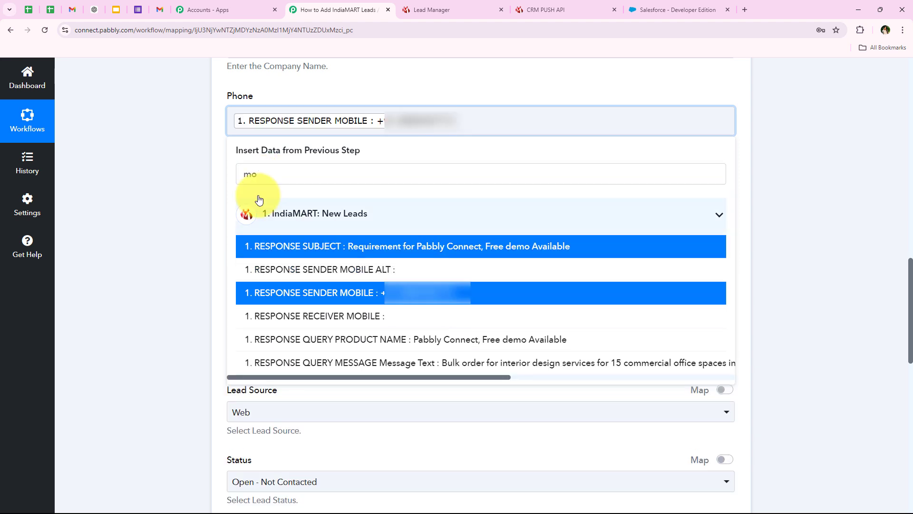
# Step: Map the Email field to the sender email value from the IndiaMART response
pyautogui.click(170, 113)
pyautogui.scroll(-2, 170, 114)
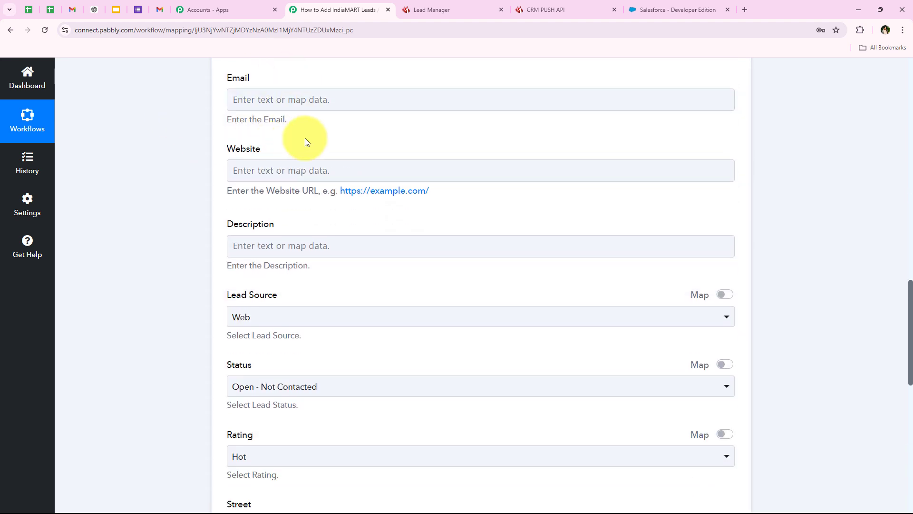
pyautogui.click(296, 99)
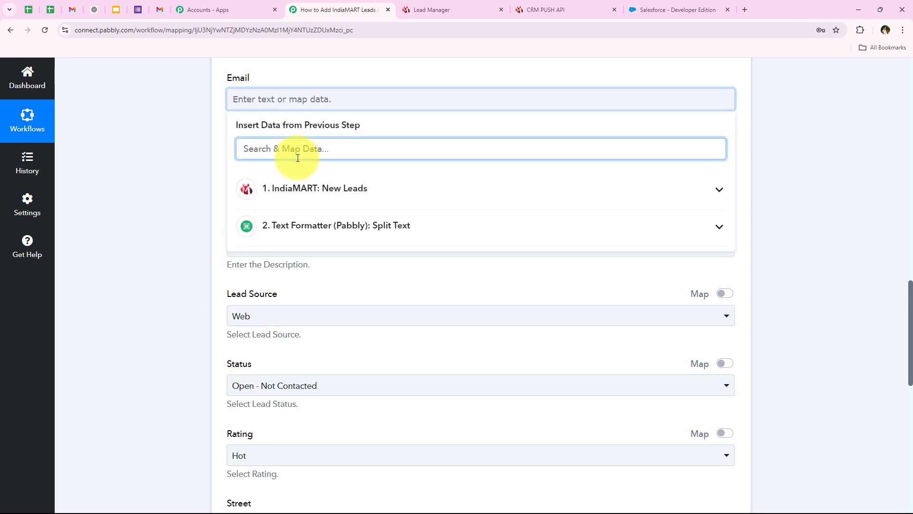
pyautogui.write('em')
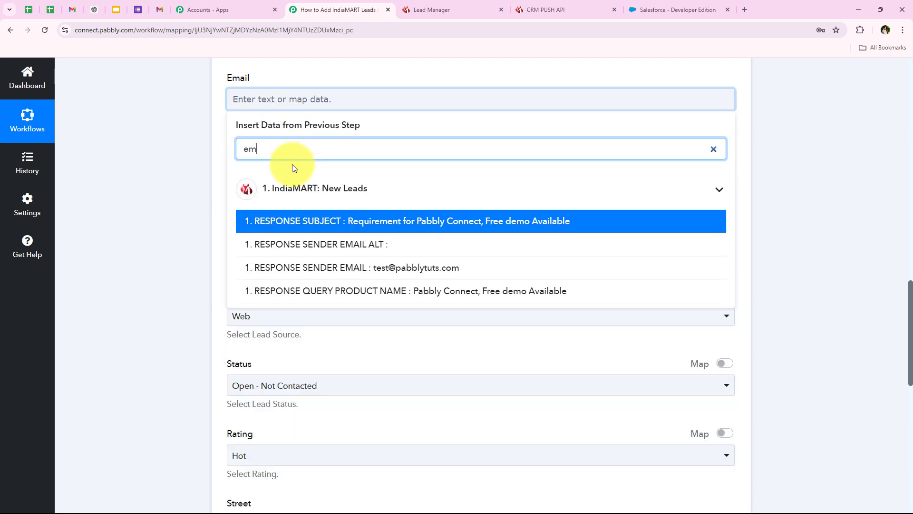
pyautogui.click(462, 272)
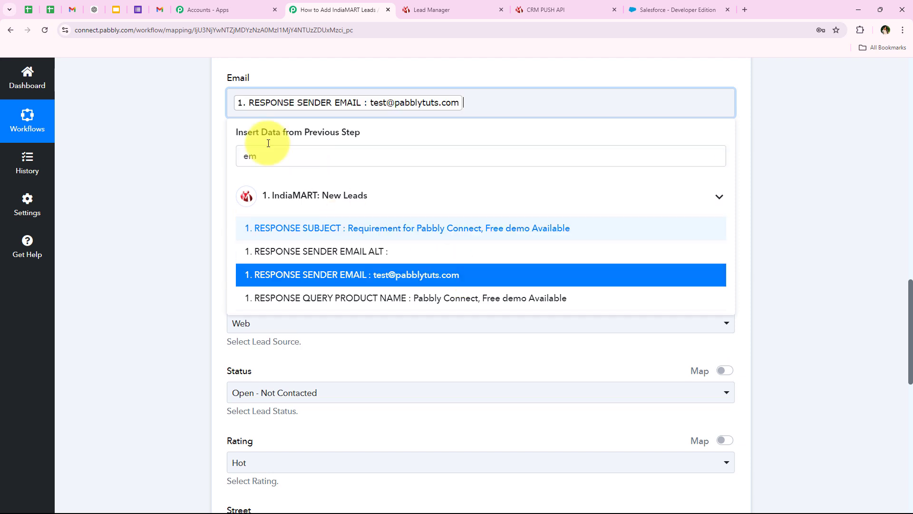
pyautogui.click(204, 123)
# Step: Leave Website and Description empty and set the Lead Source to Other
pyautogui.scroll(-1, 133, 141)
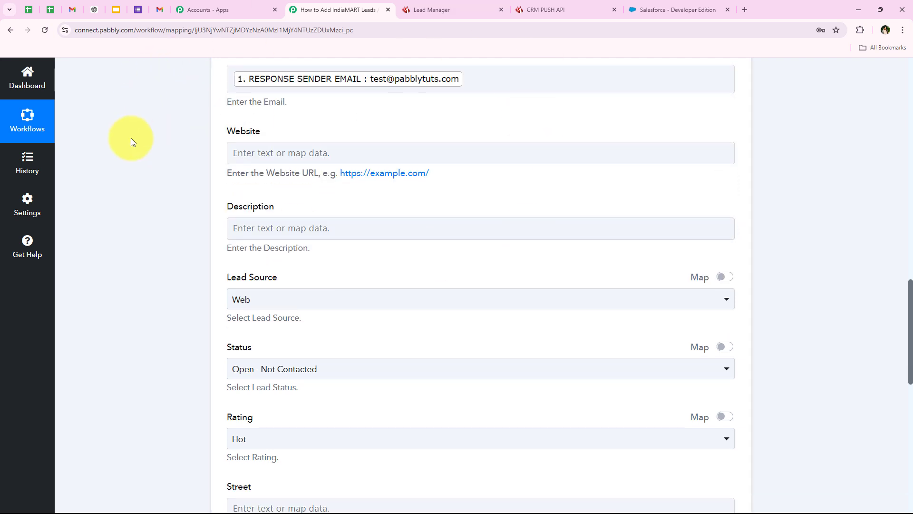
pyautogui.moveTo(225, 107); pyautogui.dragTo(261, 109)
pyautogui.moveTo(226, 185); pyautogui.dragTo(301, 184)
pyautogui.click(301, 185)
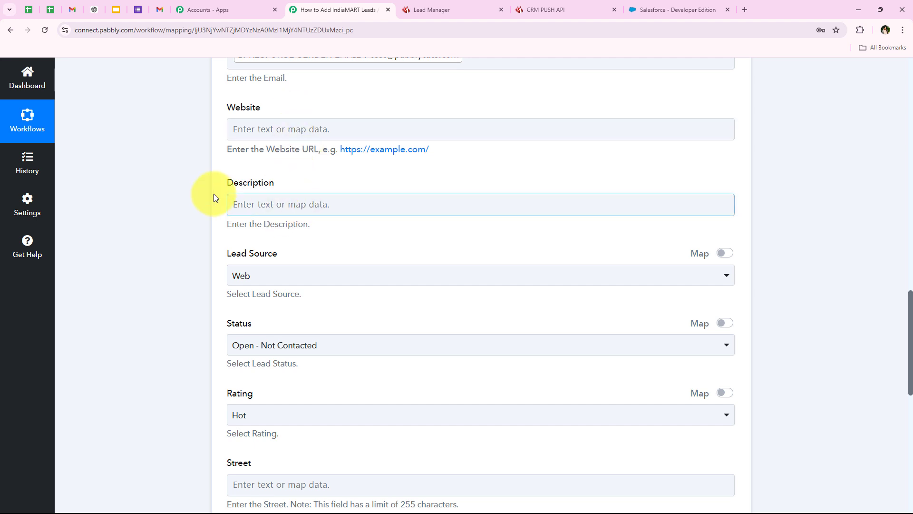
pyautogui.scroll(-1, 157, 217)
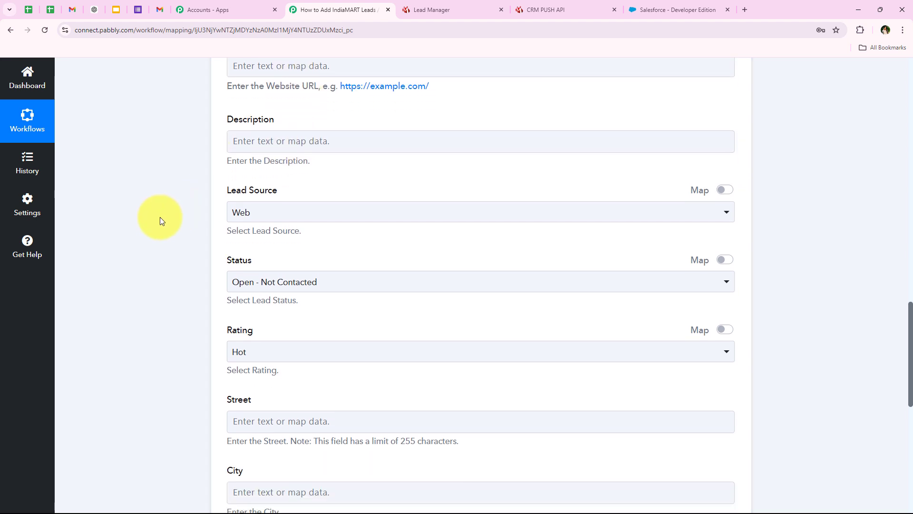
pyautogui.scroll(-1, 160, 219)
pyautogui.scroll(-1, 159, 217)
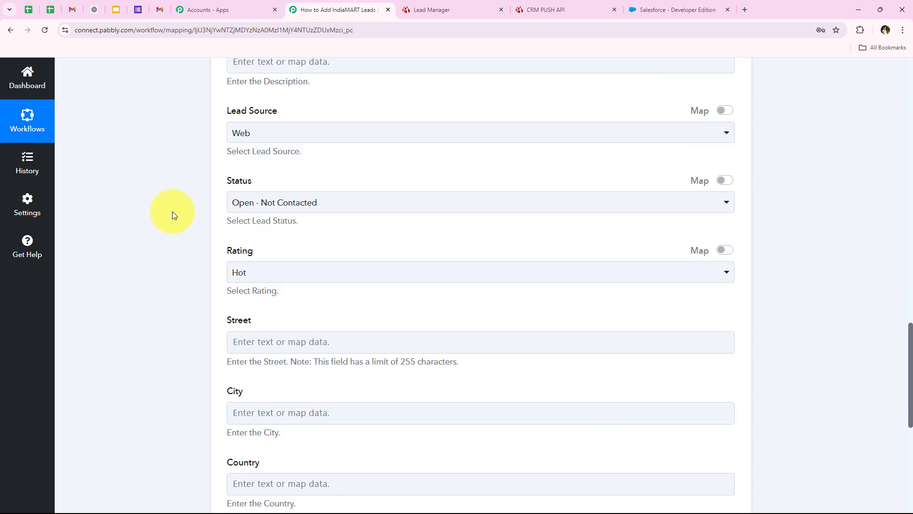
pyautogui.moveTo(224, 113); pyautogui.dragTo(318, 116)
pyautogui.click(274, 139)
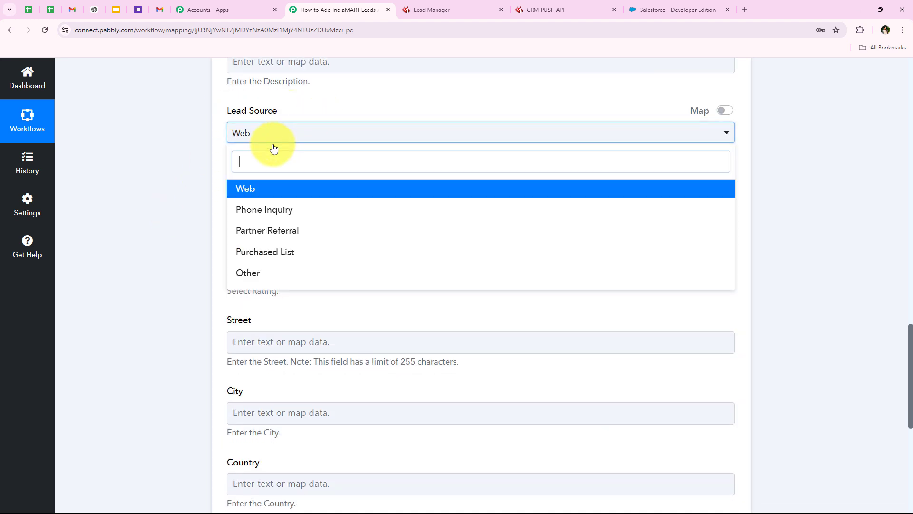
pyautogui.click(267, 275)
# Step: Keep the lead Status as Open - Not Contacted and set the Rating to Warm
pyautogui.moveTo(364, 191); pyautogui.dragTo(450, 203)
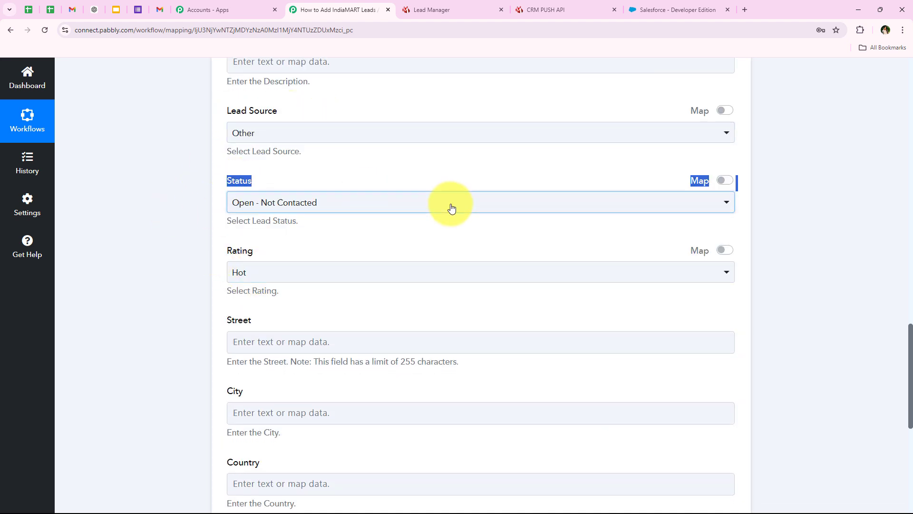
pyautogui.click(449, 203)
pyautogui.click(295, 258)
pyautogui.scroll(-1, 182, 262)
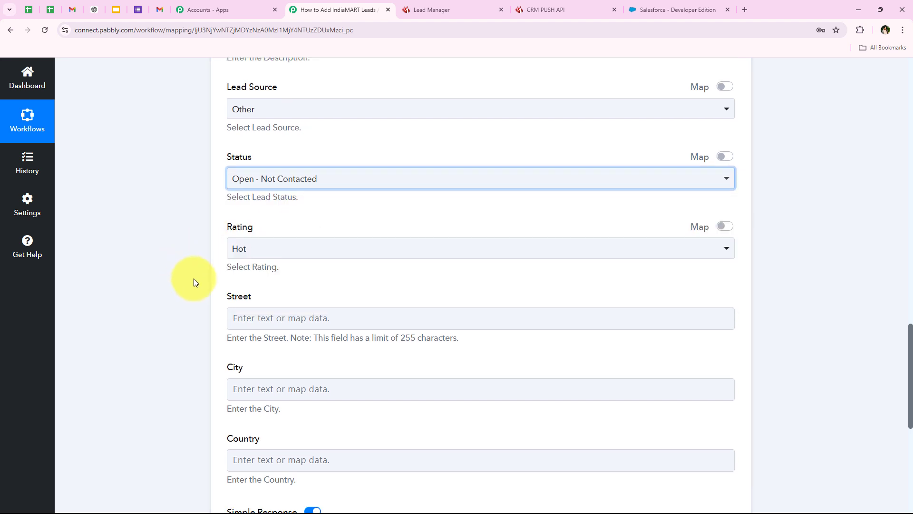
pyautogui.moveTo(227, 203); pyautogui.dragTo(277, 200)
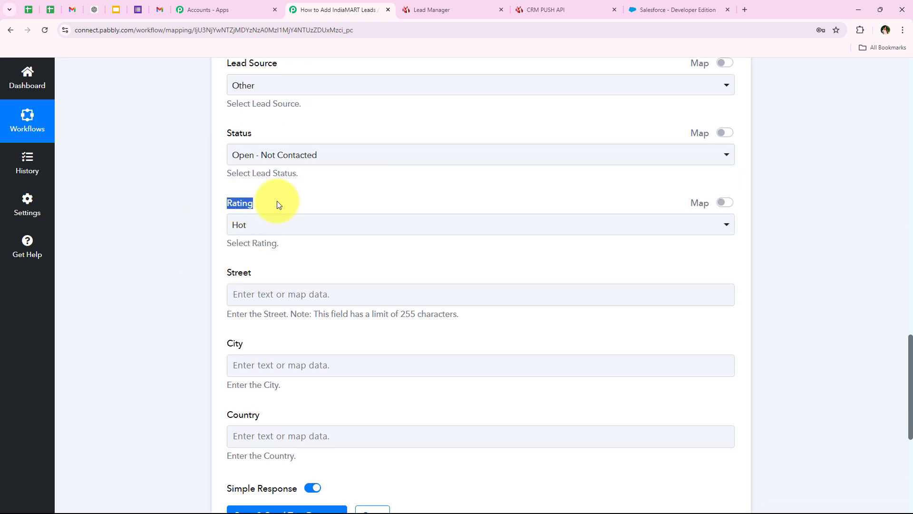
pyautogui.click(275, 229)
pyautogui.click(392, 304)
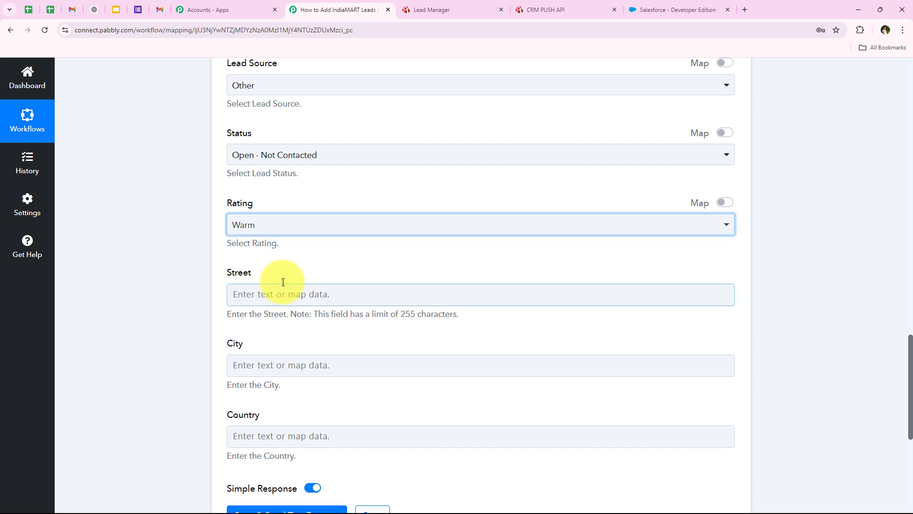
# Step: Leave Street, City and Country empty, save the Create Lead step with a test request, and expand the received response
pyautogui.scroll(-2, 206, 222)
pyautogui.moveTo(249, 183); pyautogui.dragTo(229, 178)
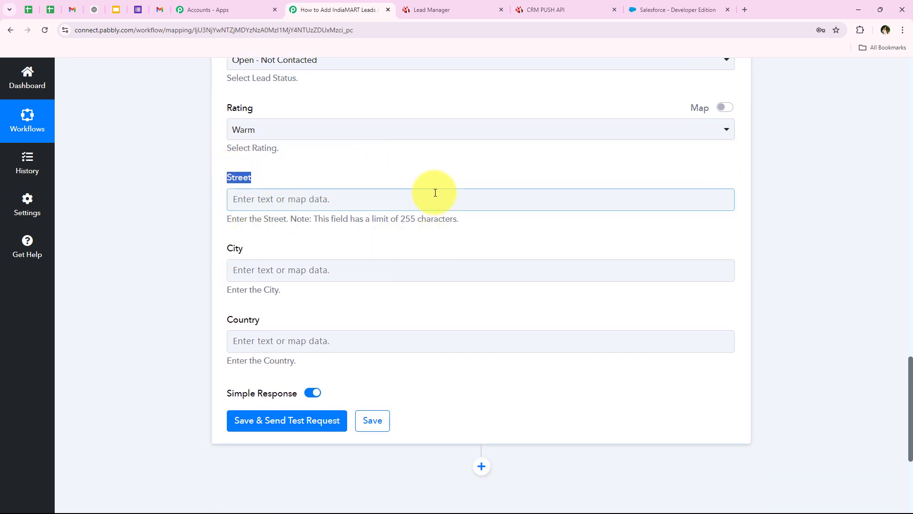
pyautogui.click(238, 249)
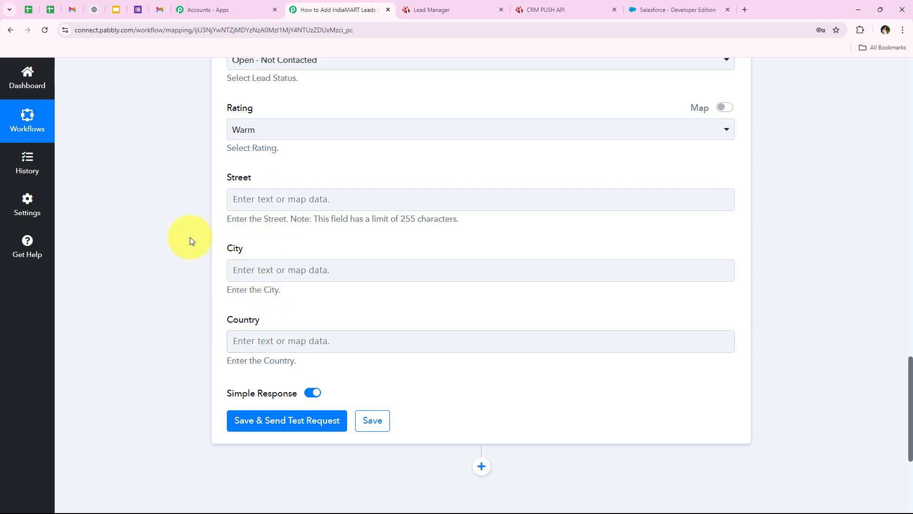
pyautogui.scroll(-4, 205, 360)
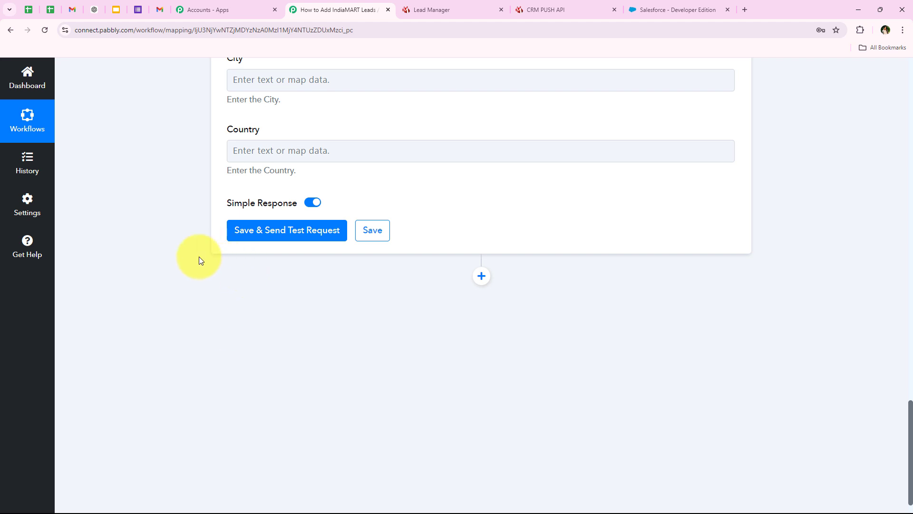
pyautogui.scroll(3, 219, 228)
pyautogui.scroll(-3, 190, 356)
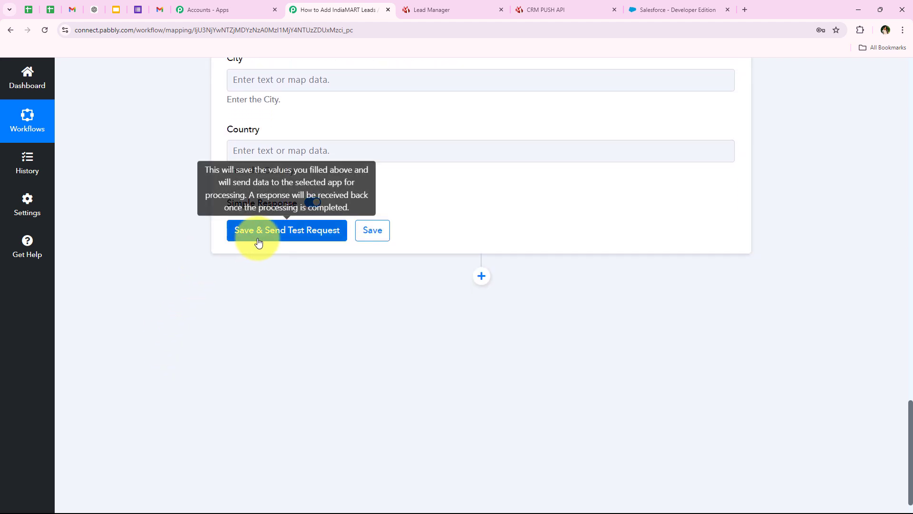
pyautogui.click(259, 230)
pyautogui.scroll(-1, 196, 286)
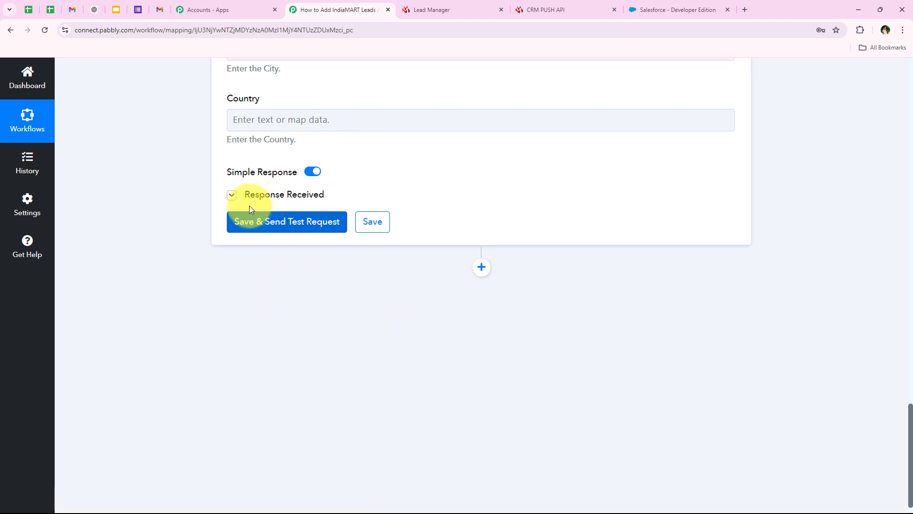
pyautogui.click(252, 196)
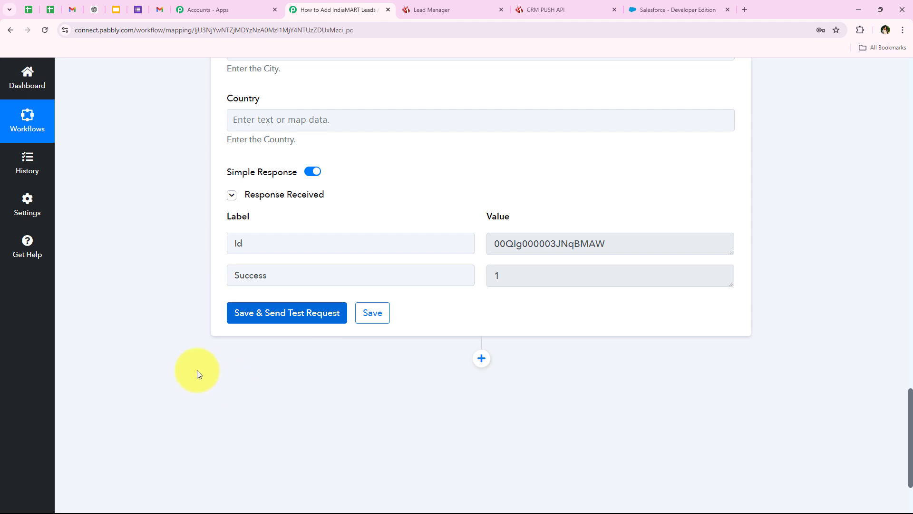
# Step: Collapse the Salesforce Create Lead step in the workflow
pyautogui.middleClick(141, 370)
pyautogui.scroll(20, 142, 370)
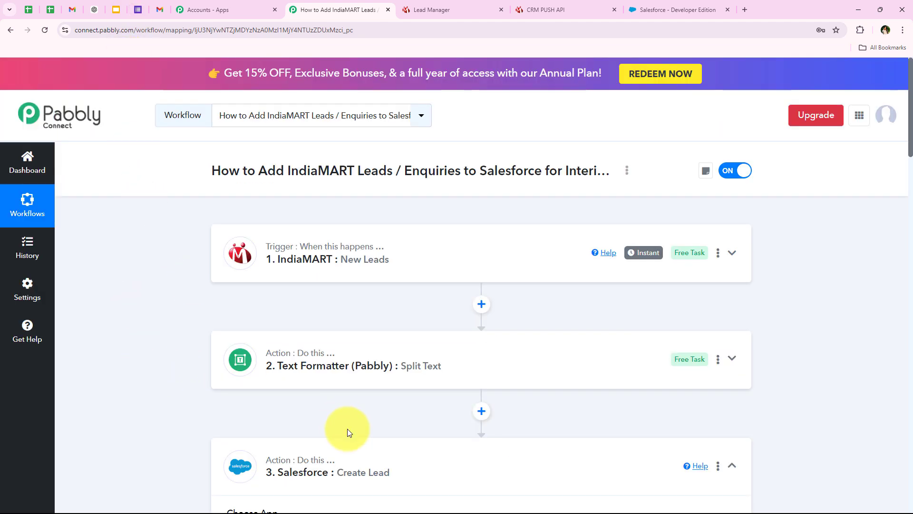
pyautogui.scroll(-1, 285, 333)
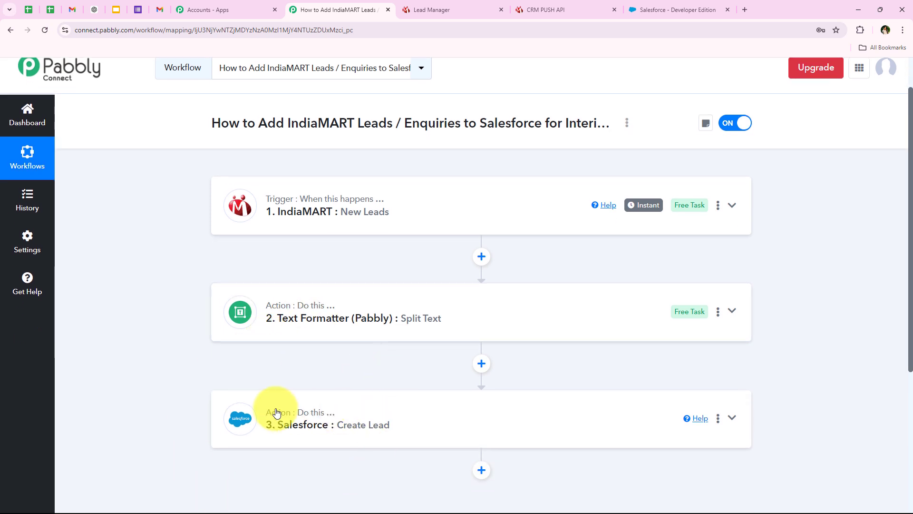
pyautogui.scroll(1, 243, 419)
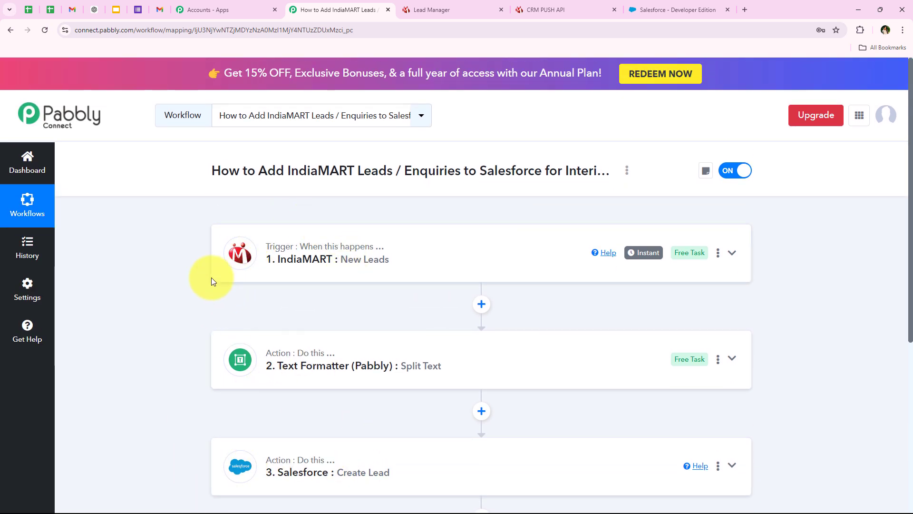
# Step: Switch to Salesforce, open the newest lead from the Leads area, and check its company, source, phone, email and rating
pyautogui.click(710, 4)
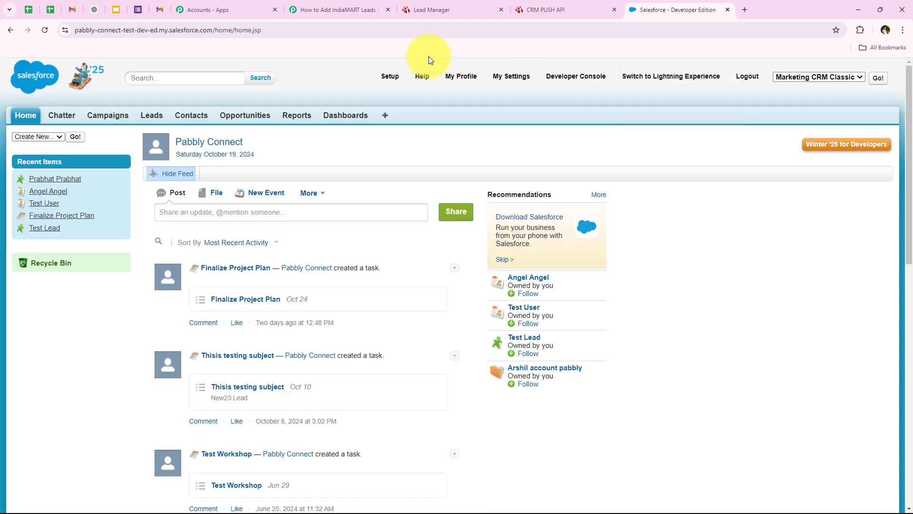
pyautogui.click(158, 118)
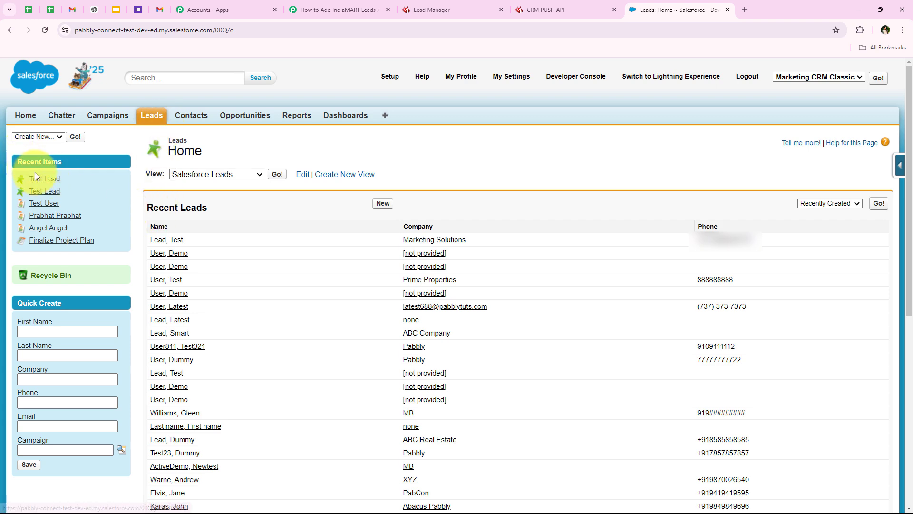
pyautogui.click(48, 181)
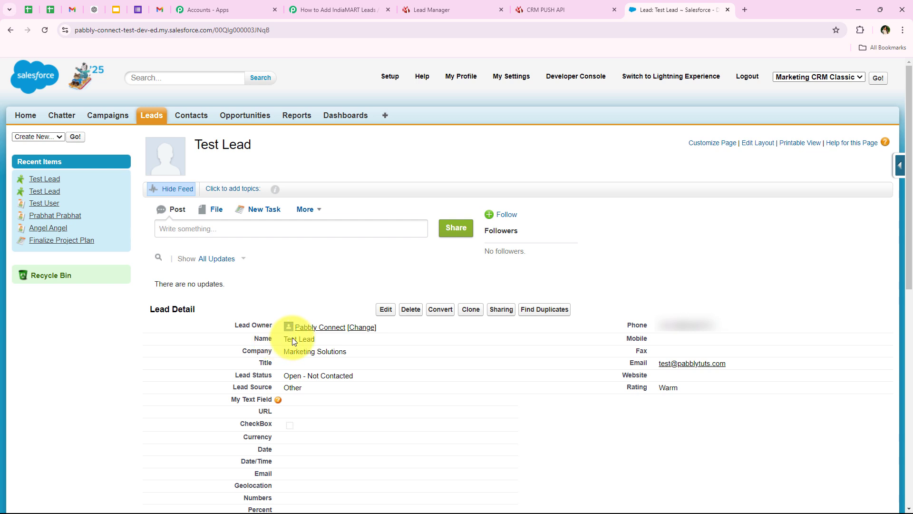
pyautogui.moveTo(282, 351); pyautogui.dragTo(254, 385)
pyautogui.moveTo(685, 388); pyautogui.dragTo(665, 390)
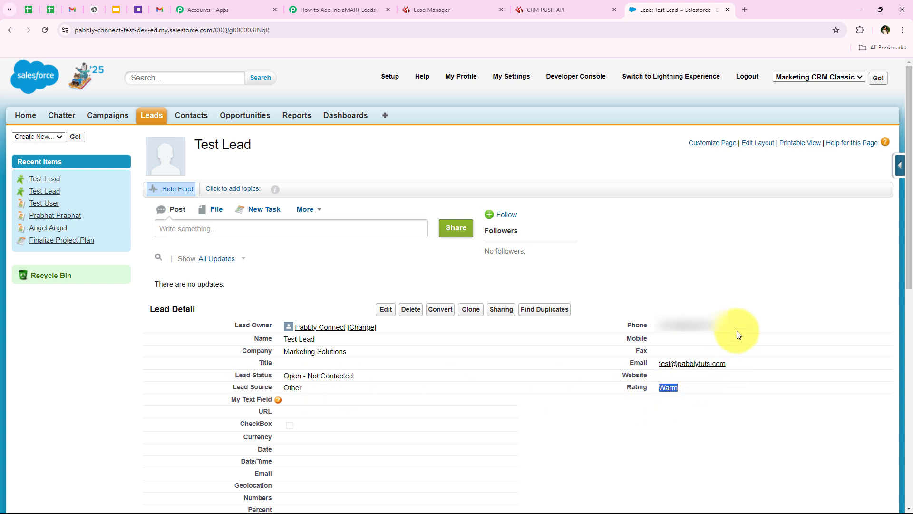
pyautogui.click(666, 328)
pyautogui.moveTo(746, 367); pyautogui.dragTo(665, 365)
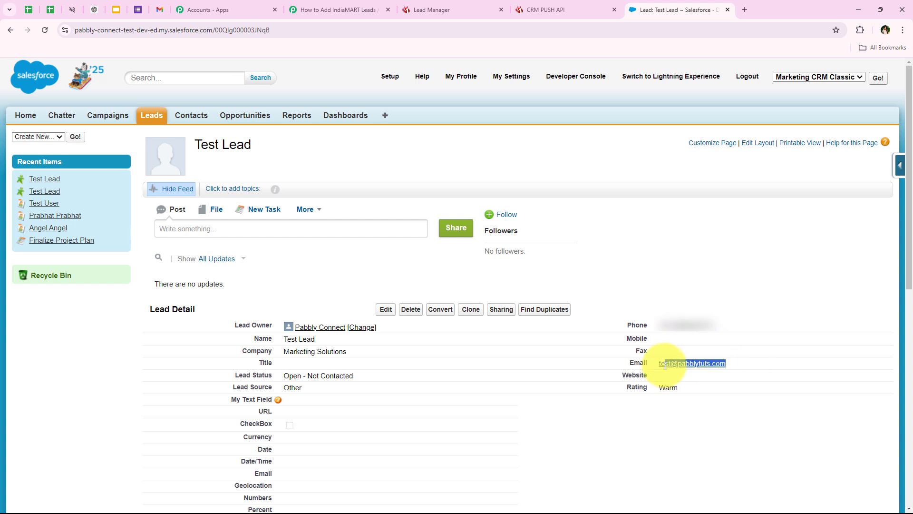
pyautogui.click(673, 389)
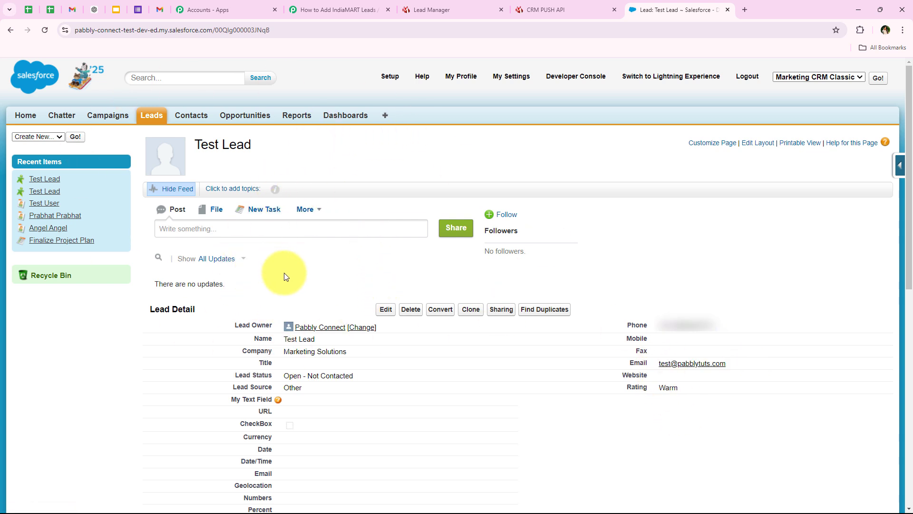
# Step: Return to the Pabbly Connect workflow and review its IndiaMART trigger, Split Text and Create Lead steps
pyautogui.click(361, 11)
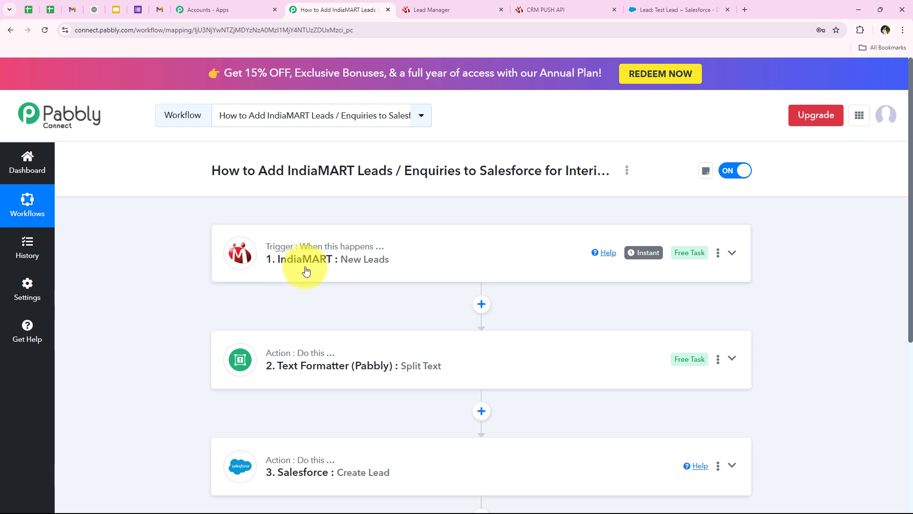
pyautogui.scroll(-1, 295, 345)
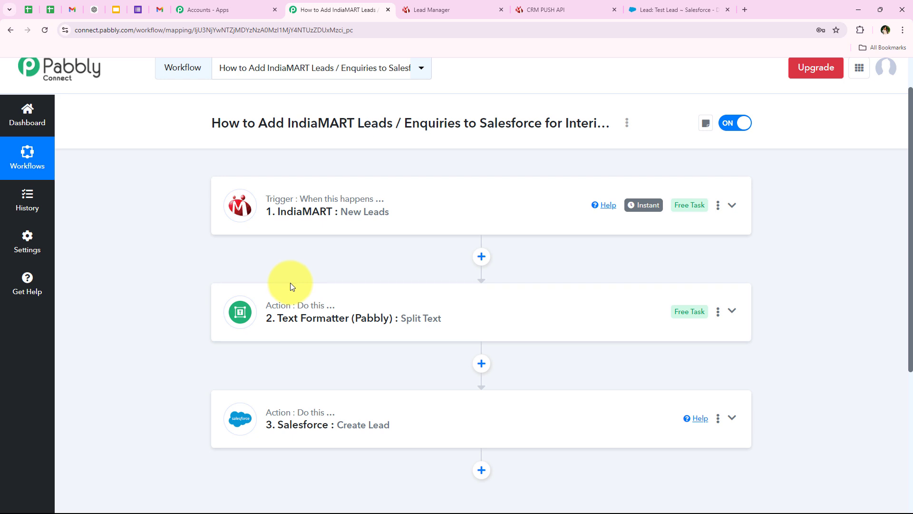
pyautogui.scroll(1, 269, 347)
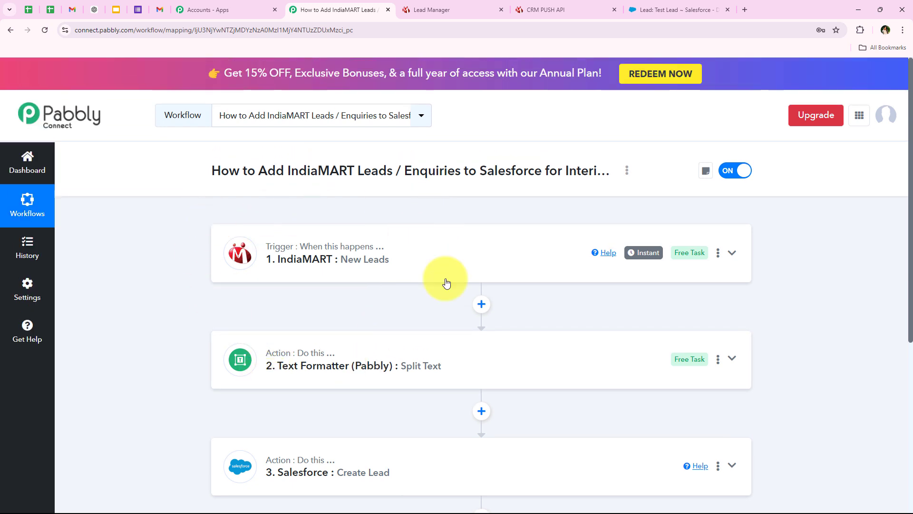
pyautogui.scroll(-2, 187, 296)
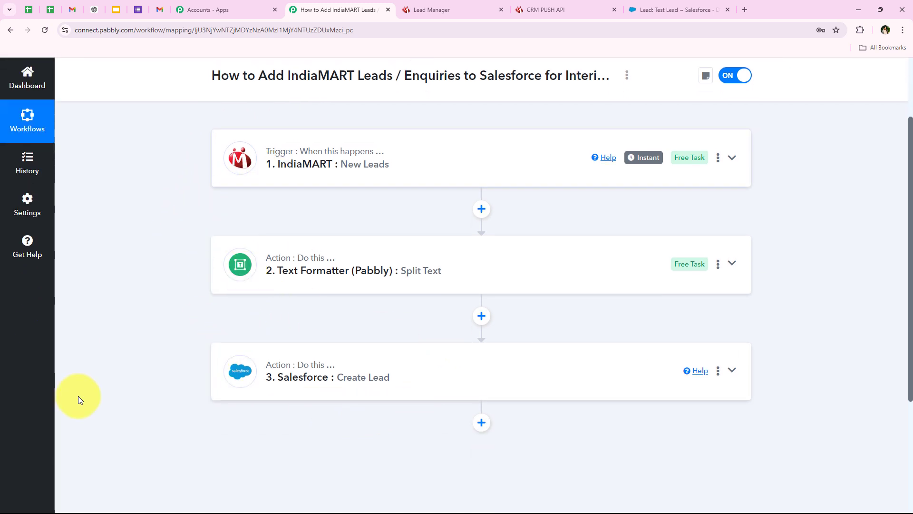
pyautogui.scroll(2, 135, 384)
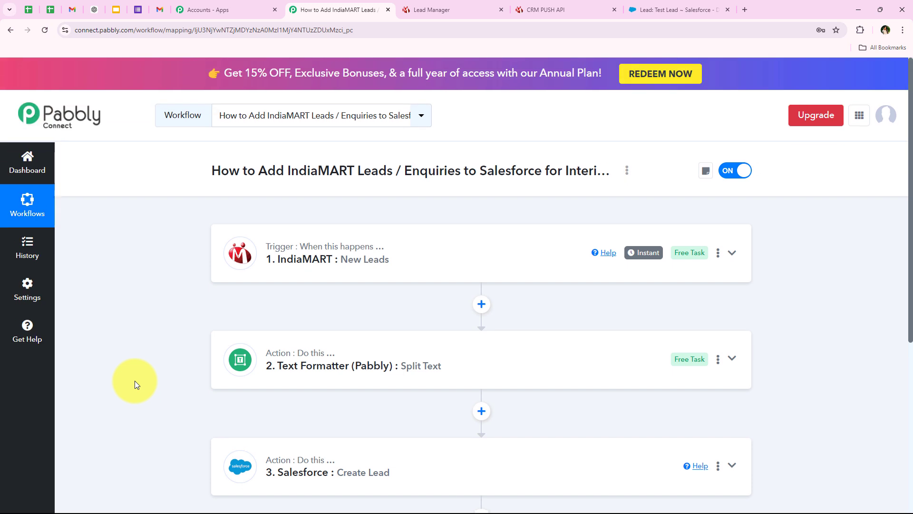